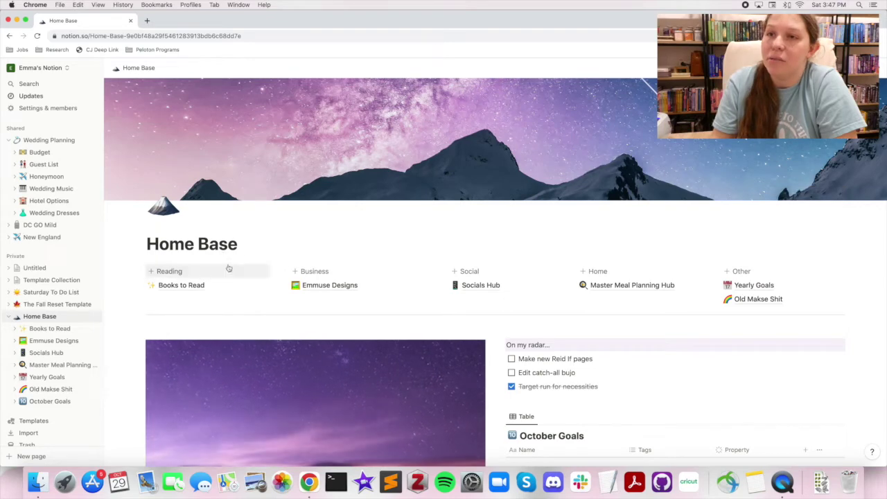
Step: Duplicate the October Goals page from its sidebar actions menu, producing October Goals (1)
scroll(253, 237, down, 3)
scroll(253, 238, down, 7)
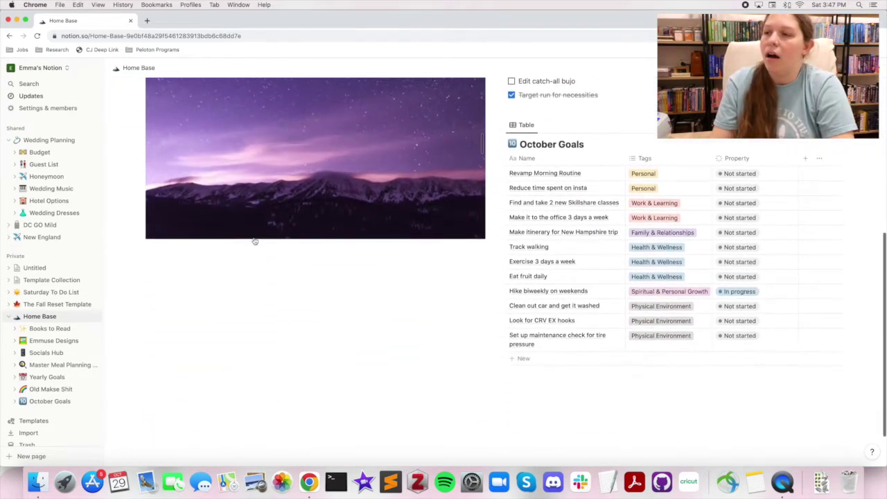
double_click(537, 144)
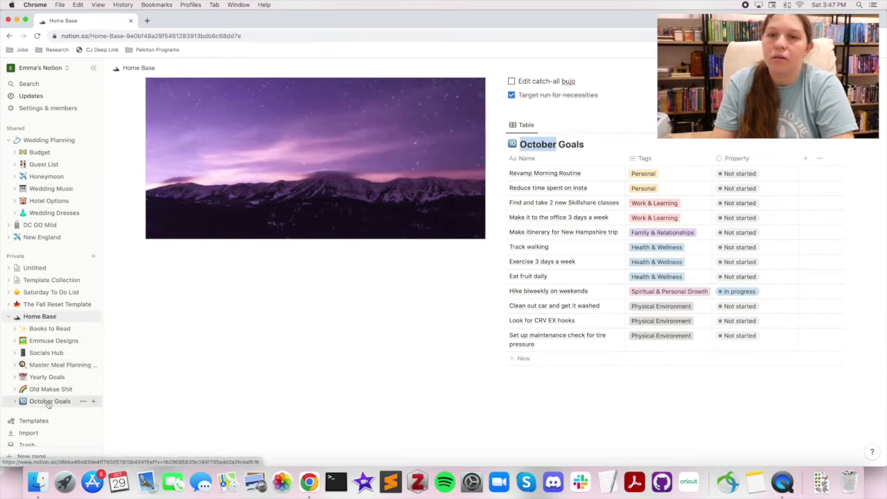
click(83, 403)
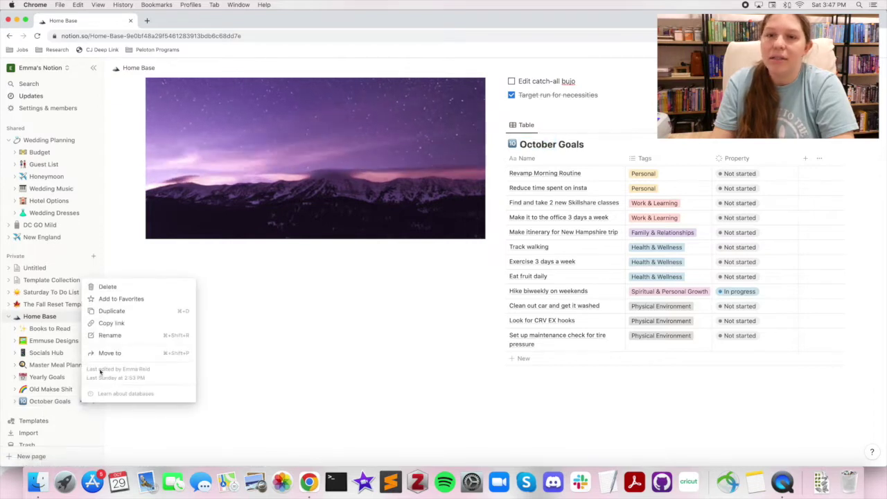
click(108, 312)
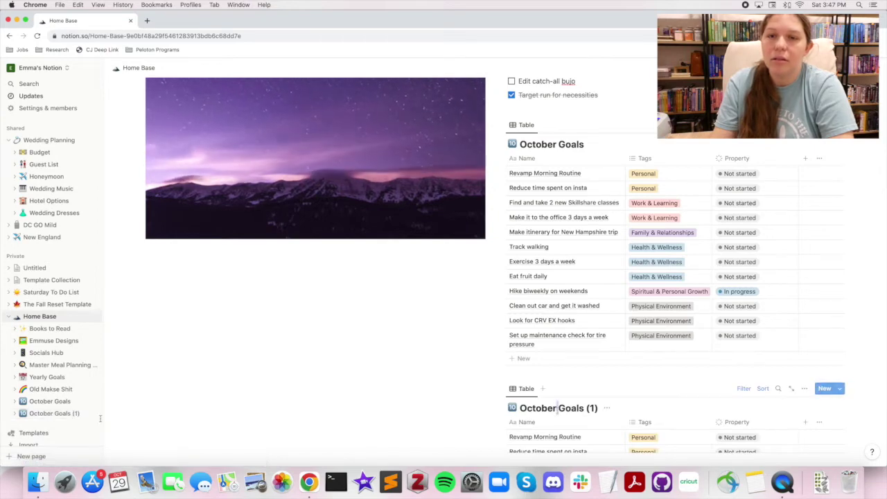
Step: Open October Goals (1) and retitle it November Goals, dropping the trailing (1)
click(50, 412)
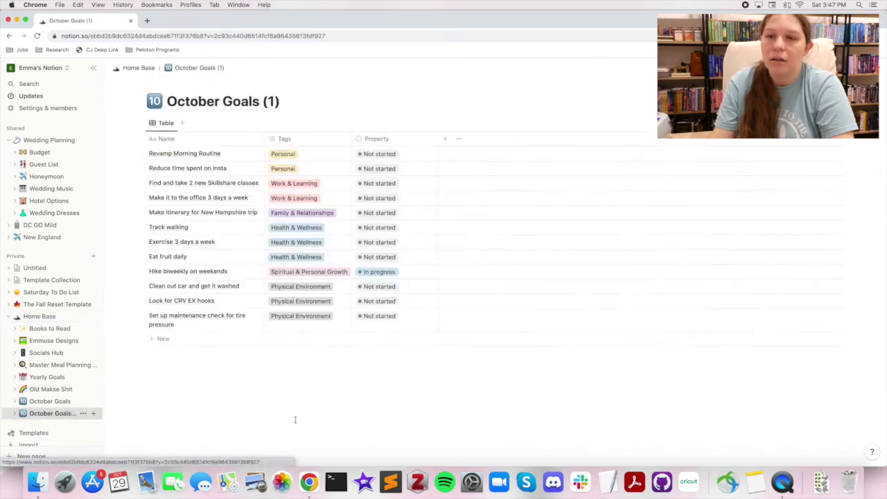
double_click(241, 101)
click(241, 104)
drag(255, 102, 172, 102)
key(BackSpace)
key(BackSpace)
text(November)
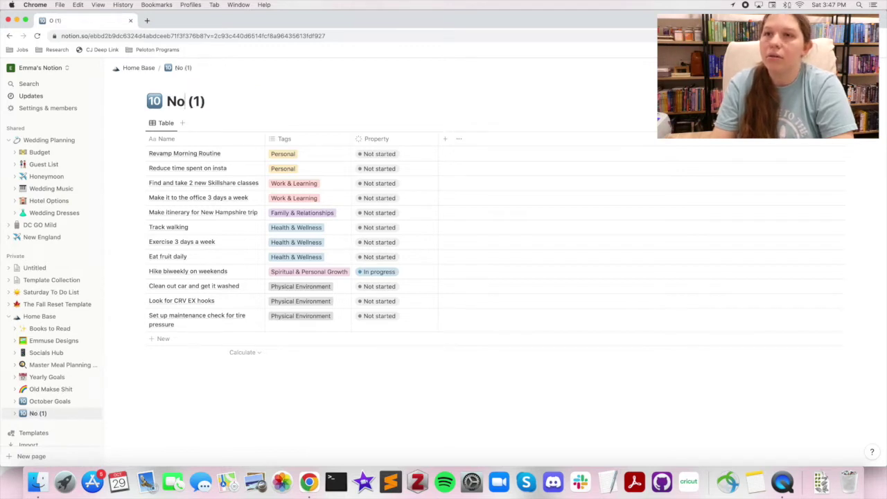
key(Right)
key(Right)
key(Right)
key(Right)
key(BackSpace)
key(BackSpace)
key(BackSpace)
key(BackSpace)
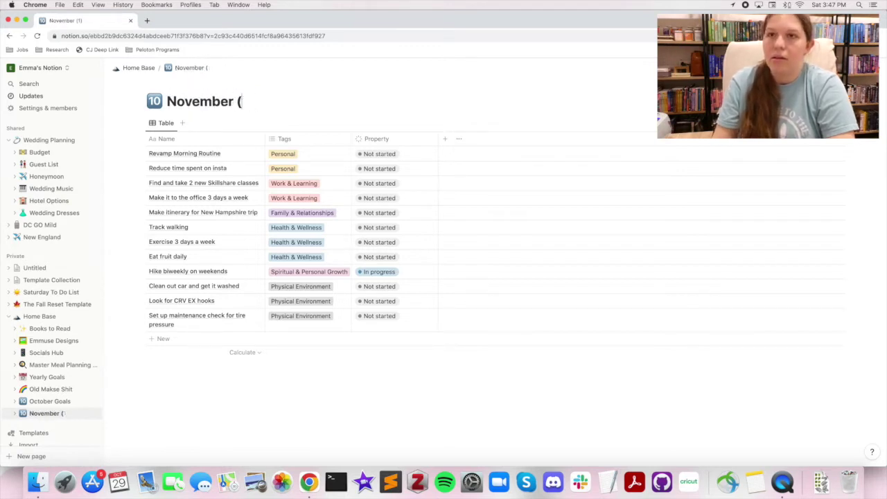
Step: Give the page a mountain emoji icon and begin retitling it to Monthly Goals
click(154, 101)
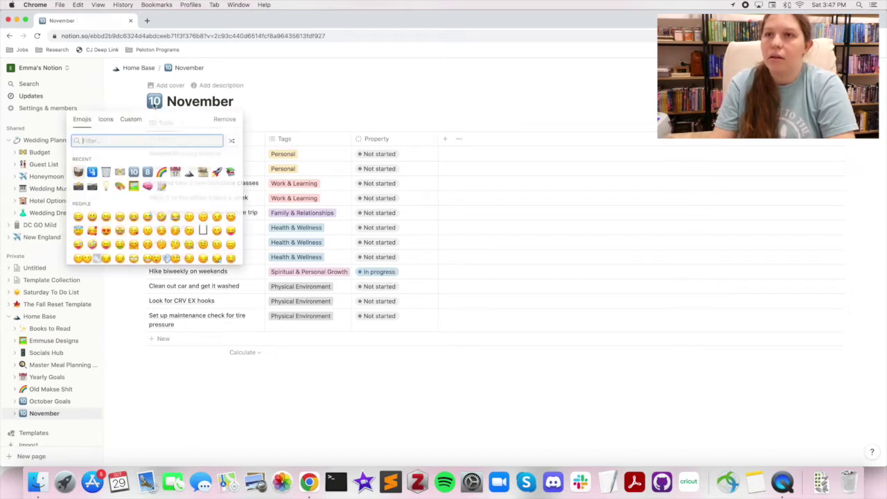
text(11)
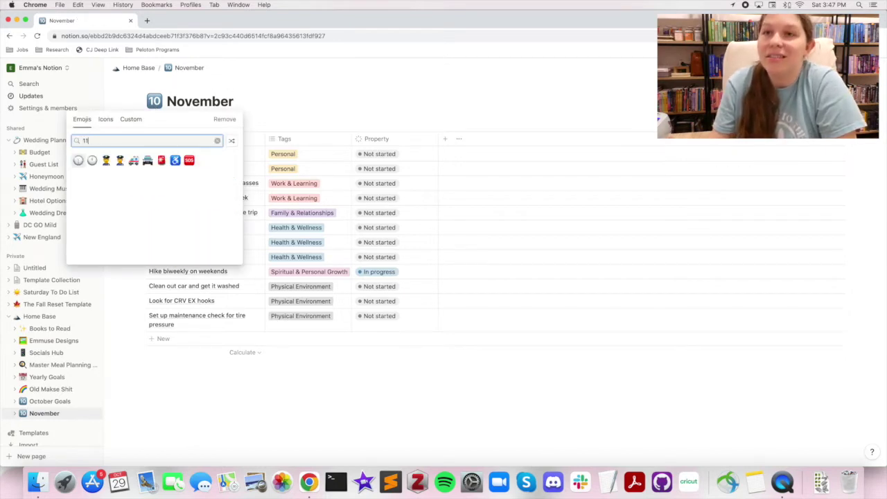
key(BackSpace)
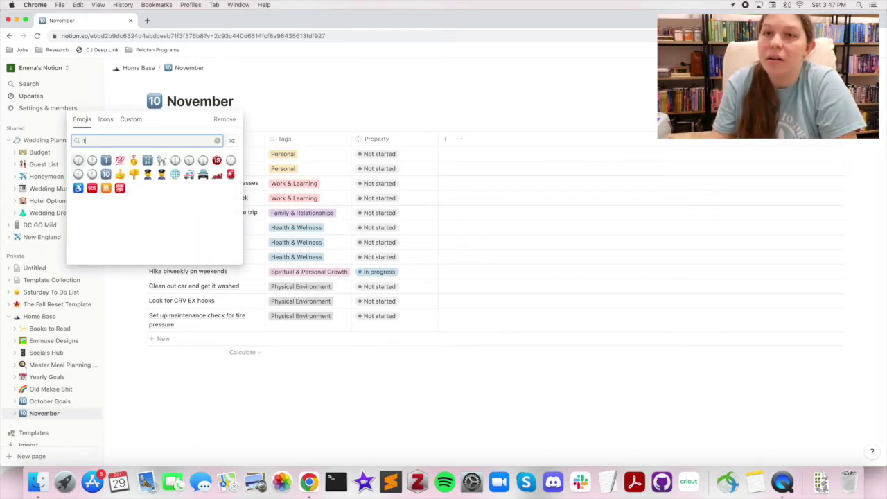
click(106, 162)
click(154, 102)
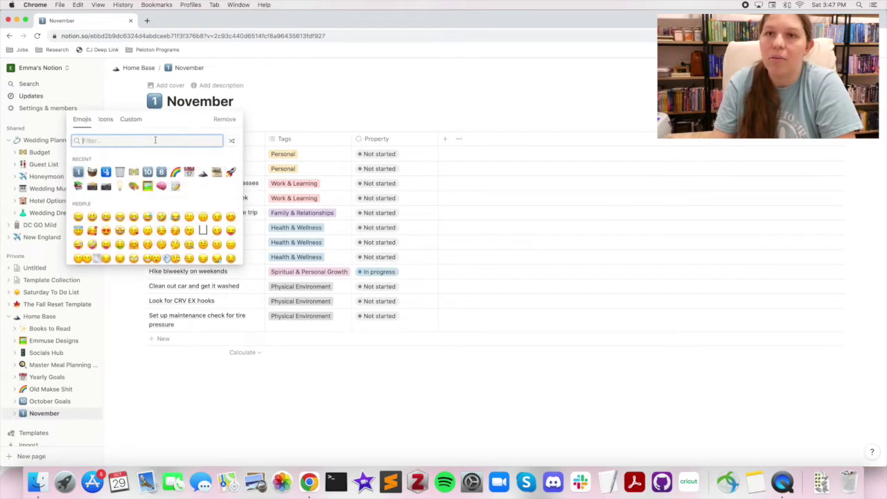
text(fall)
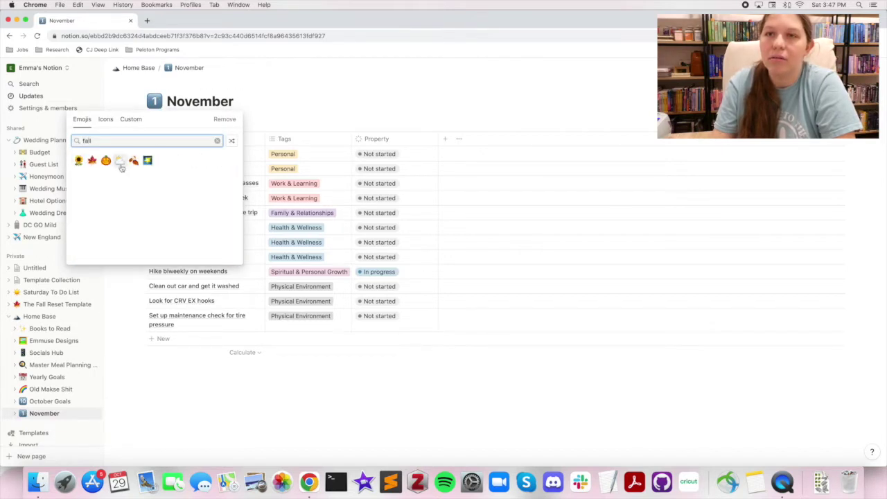
click(111, 139)
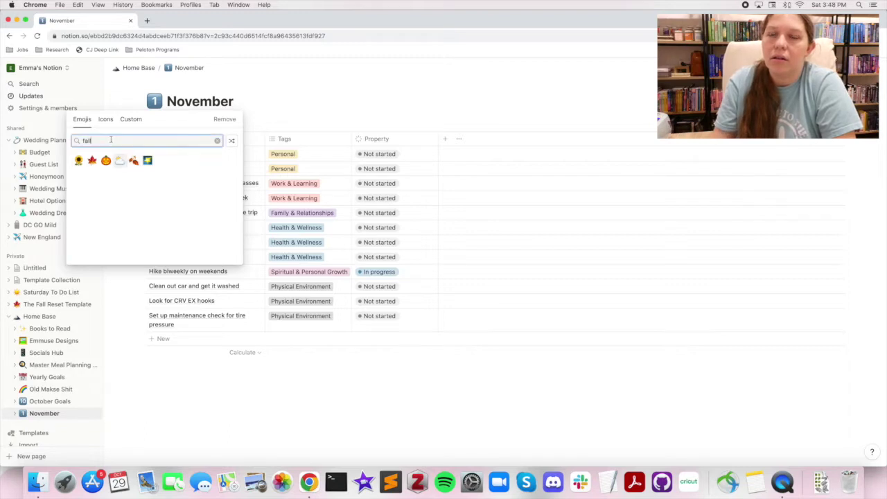
text(mountain)
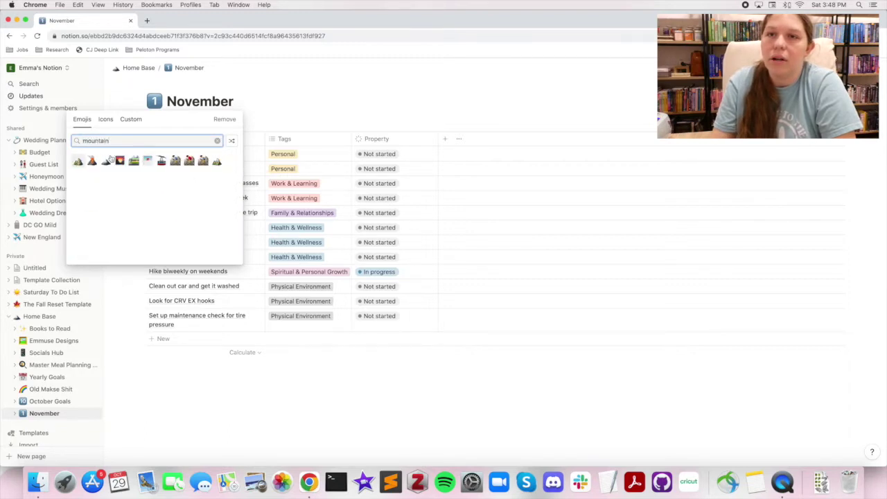
click(106, 161)
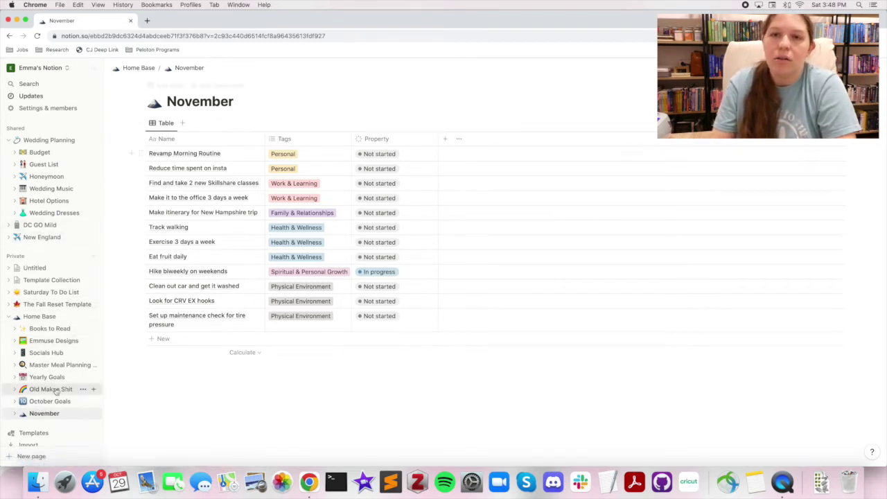
double_click(221, 102)
text(Monthly Goals)
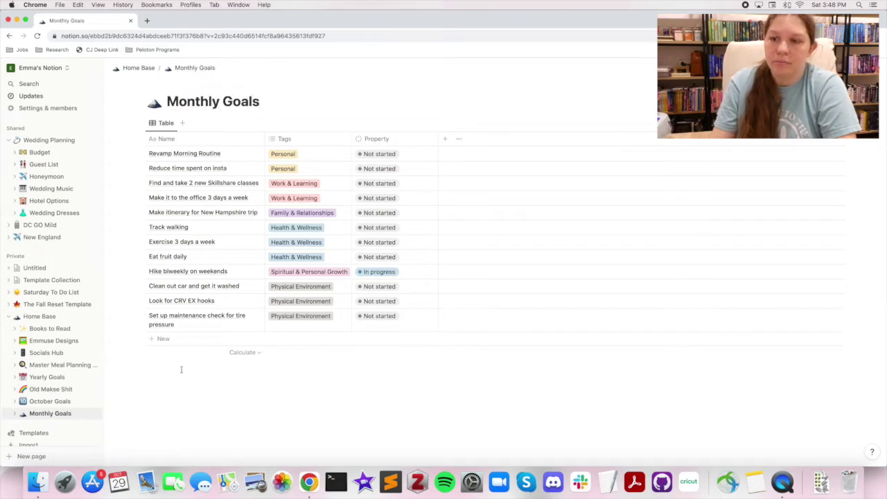
Step: On Home Base, delete the October Goals table, then undo the deletion
scroll(55, 374, down, 1)
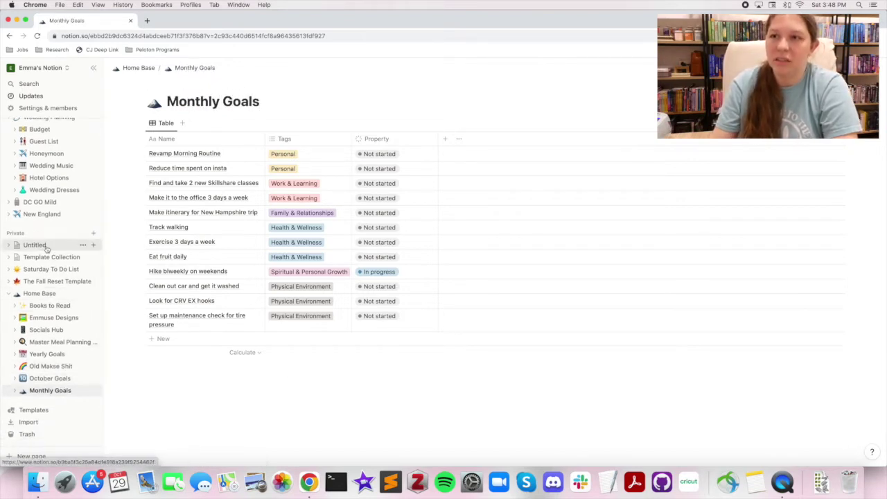
click(42, 293)
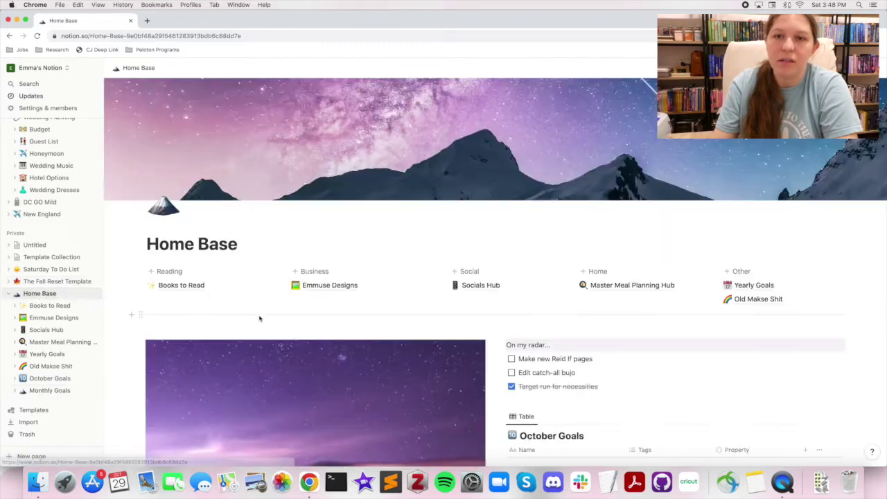
scroll(346, 305, down, 5)
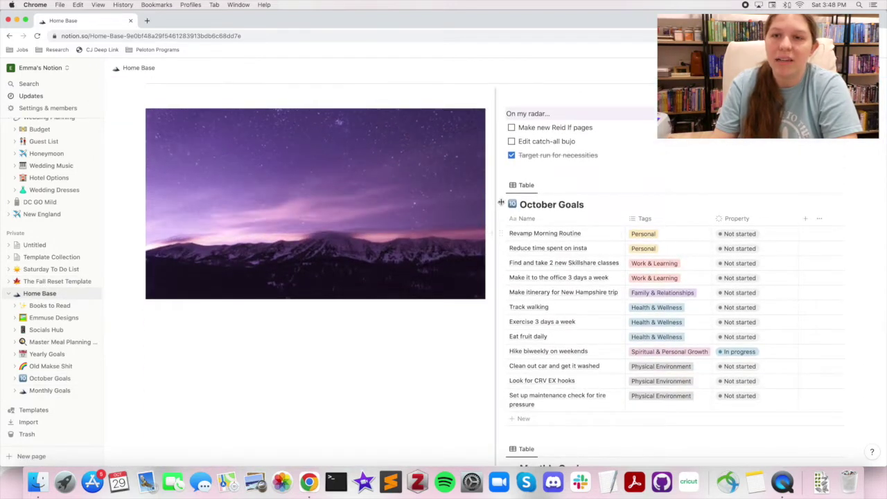
click(501, 186)
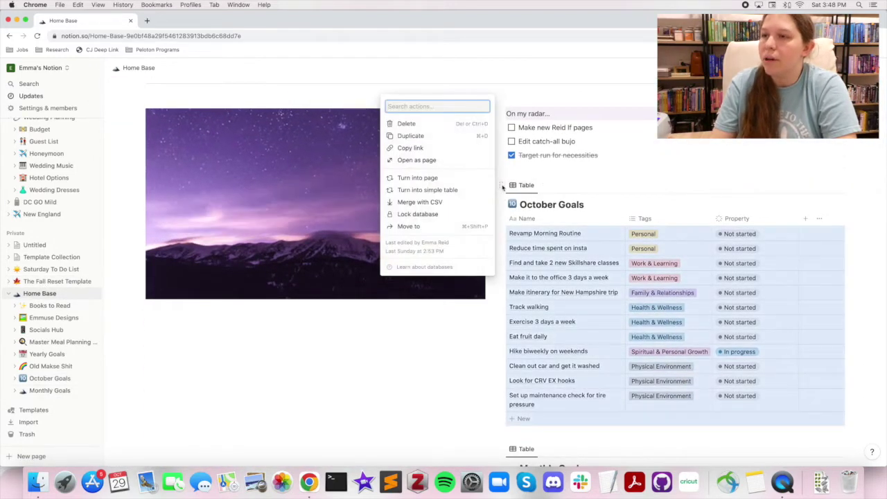
key(Delete)
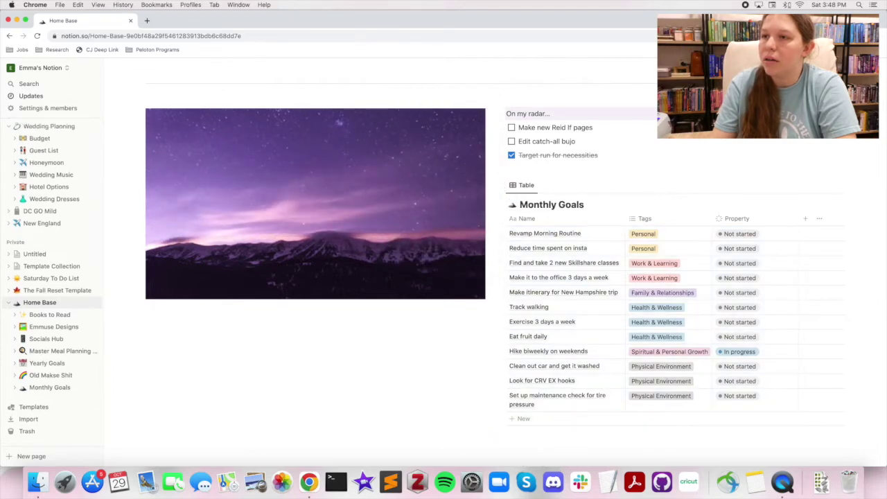
key(super+z)
Step: Drag October Goals from under Home Base into Private, then return to Home Base
scroll(47, 359, down, 1)
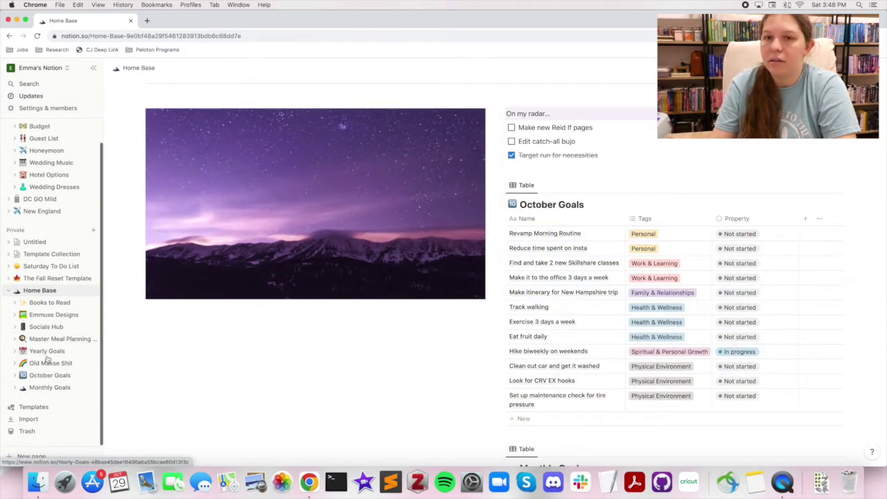
click(93, 229)
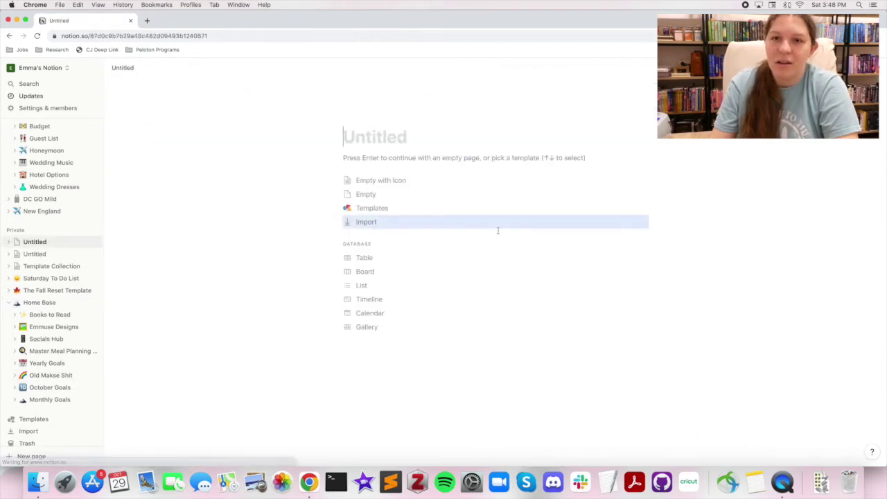
click(55, 400)
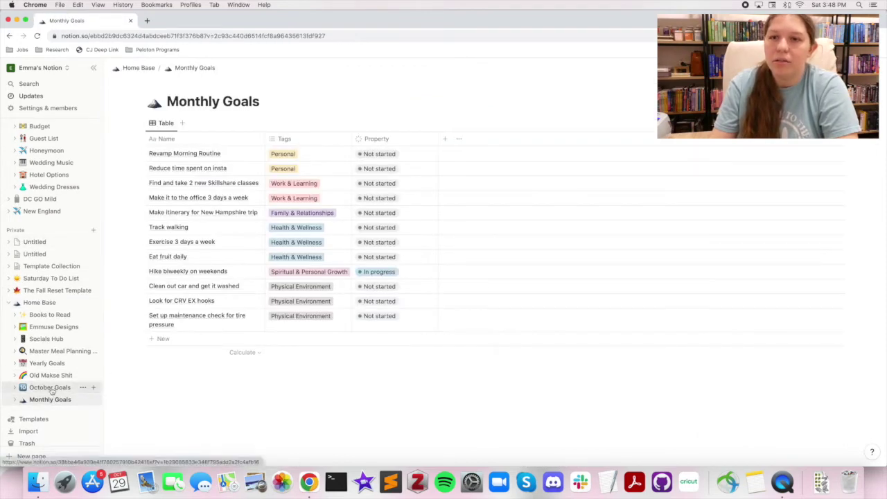
drag(51, 391, 48, 251)
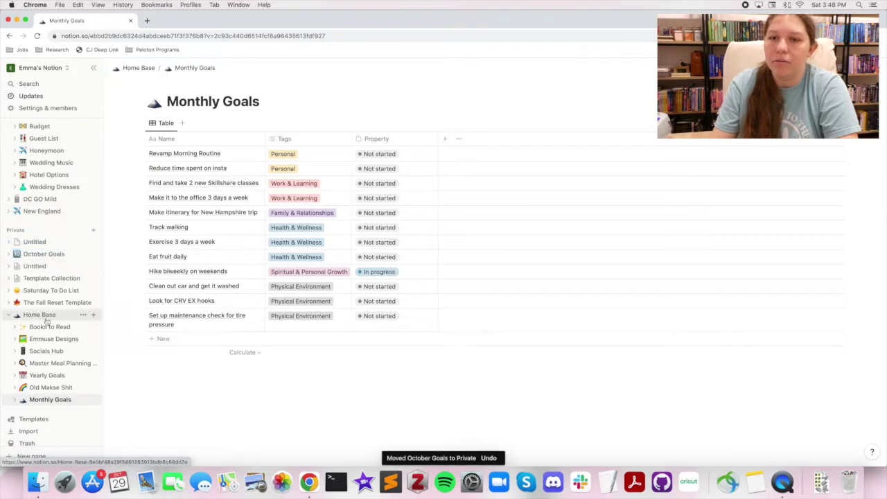
click(42, 315)
scroll(430, 313, down, 5)
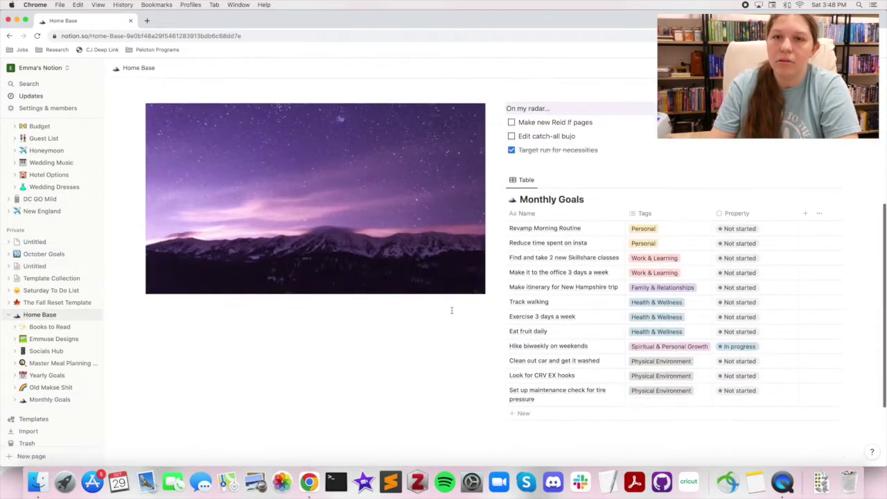
scroll(451, 310, down, 2)
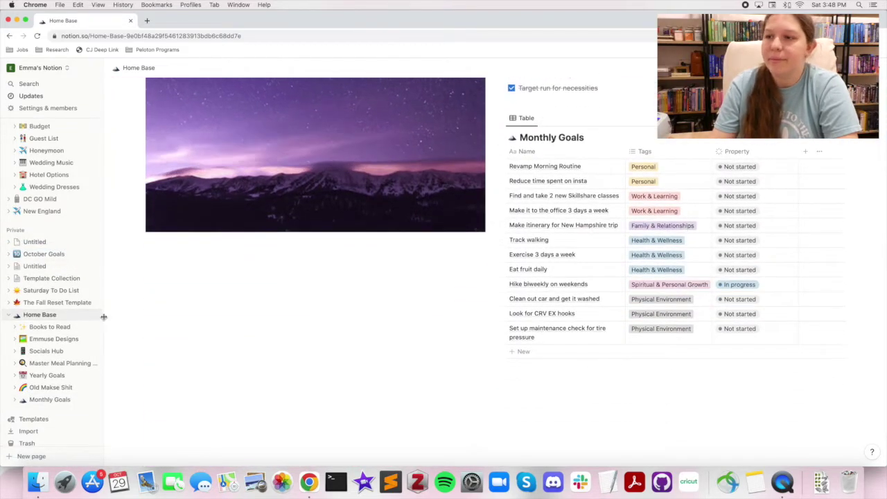
Step: Delete the Eat fruit daily, Track walking and insta rows, keeping the office-days and Revamp Morning Routine goals
scroll(538, 253, up, 1)
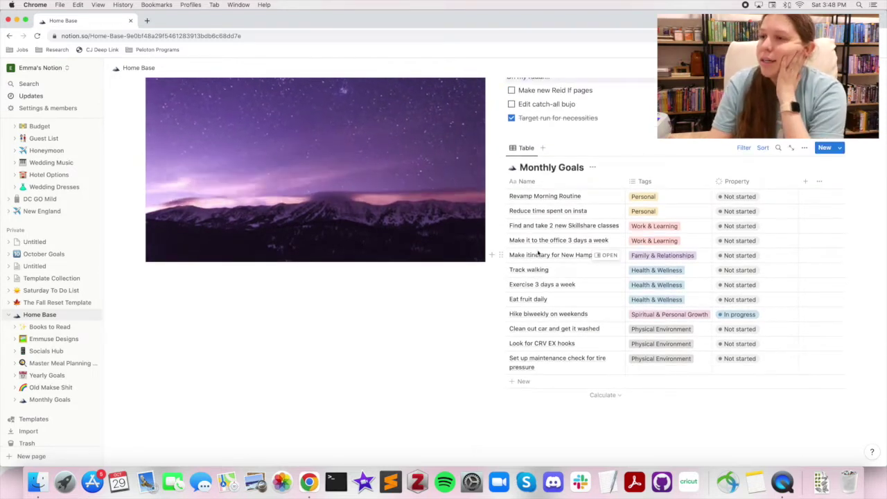
scroll(538, 253, up, 2)
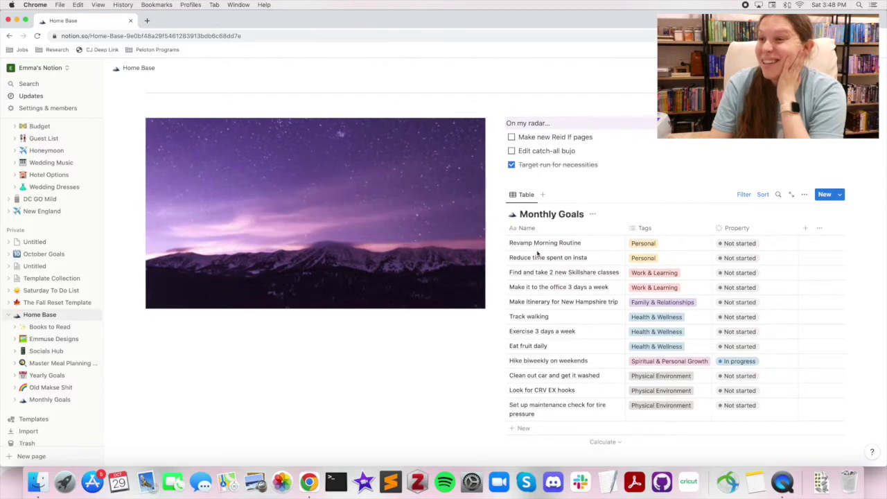
scroll(537, 253, down, 1)
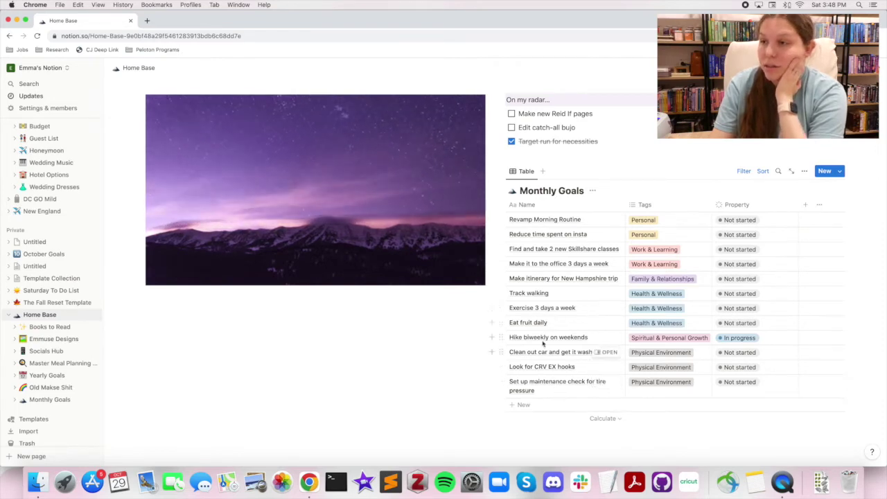
click(500, 323)
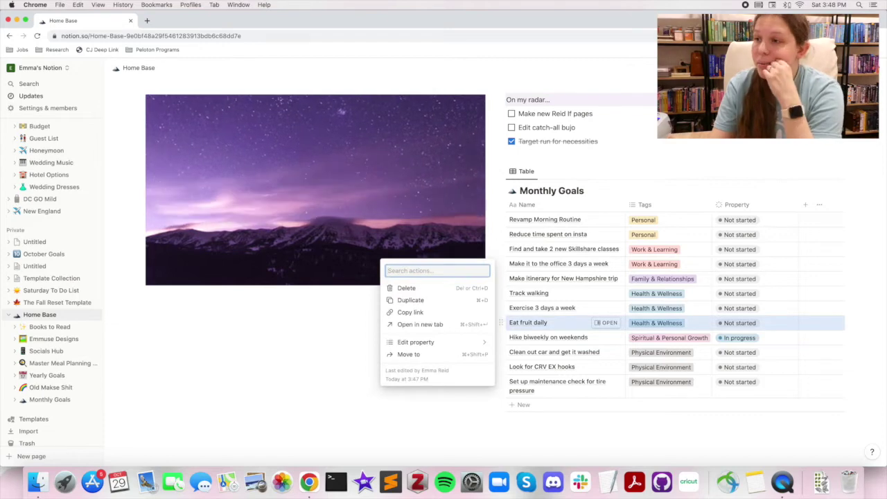
key(Delete)
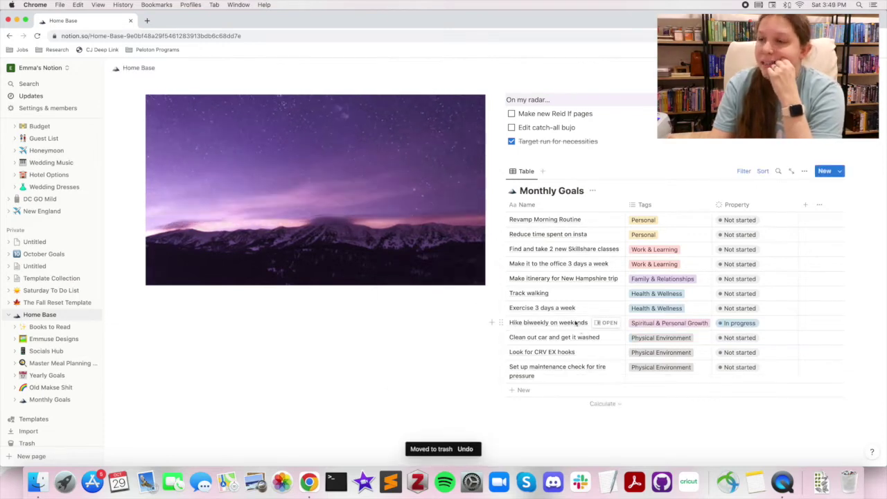
click(500, 293)
key(Delete)
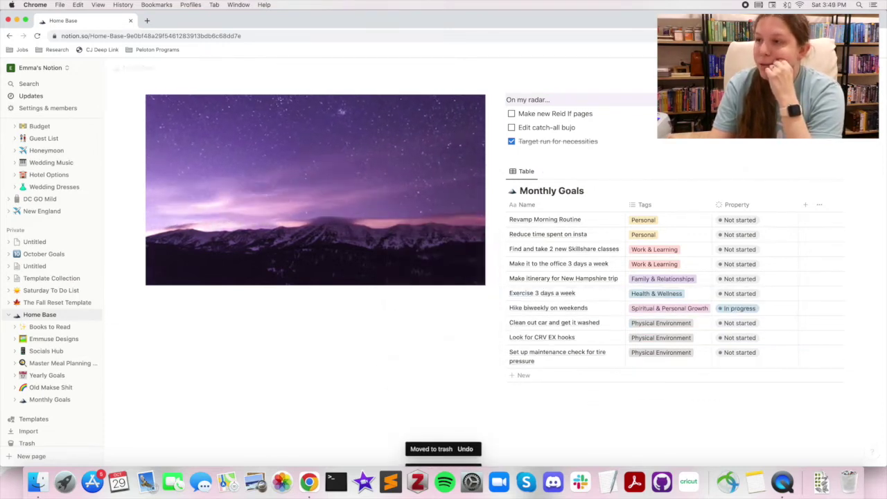
click(501, 264)
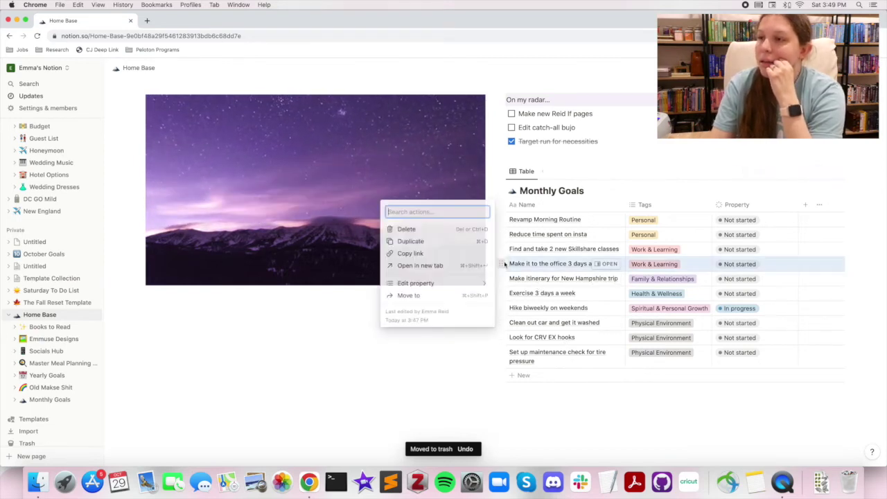
key(Escape)
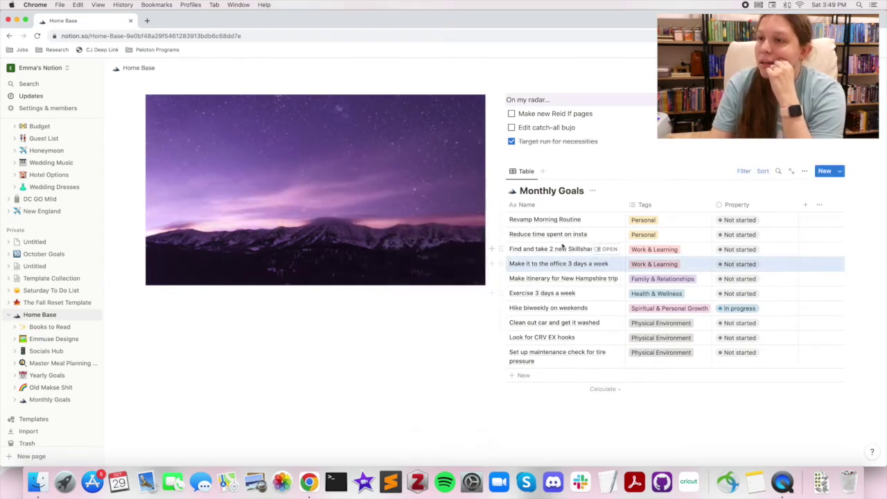
click(500, 234)
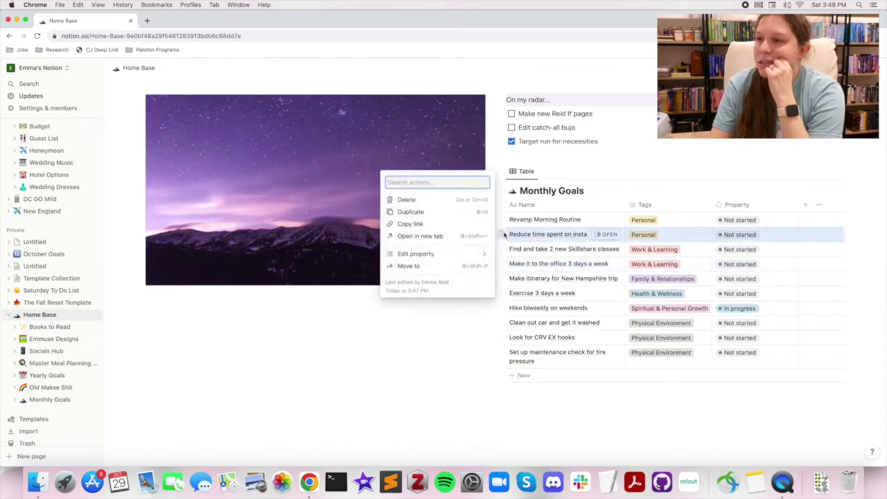
key(Delete)
click(500, 220)
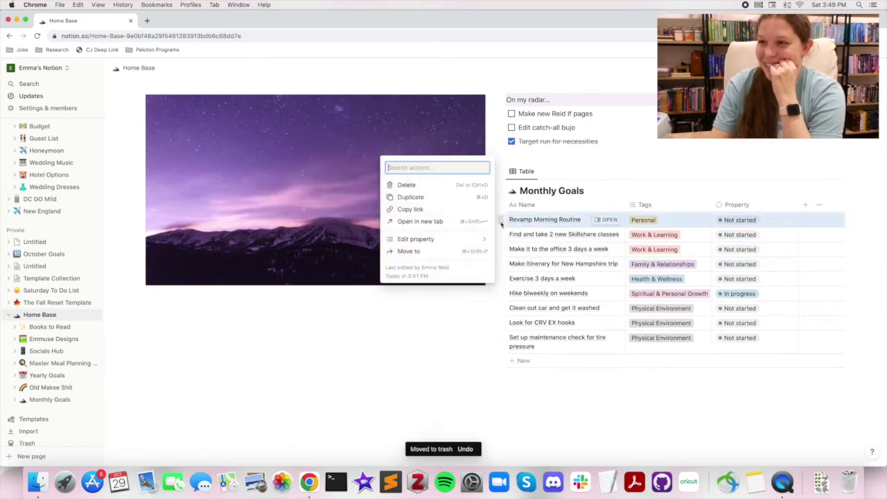
key(Escape)
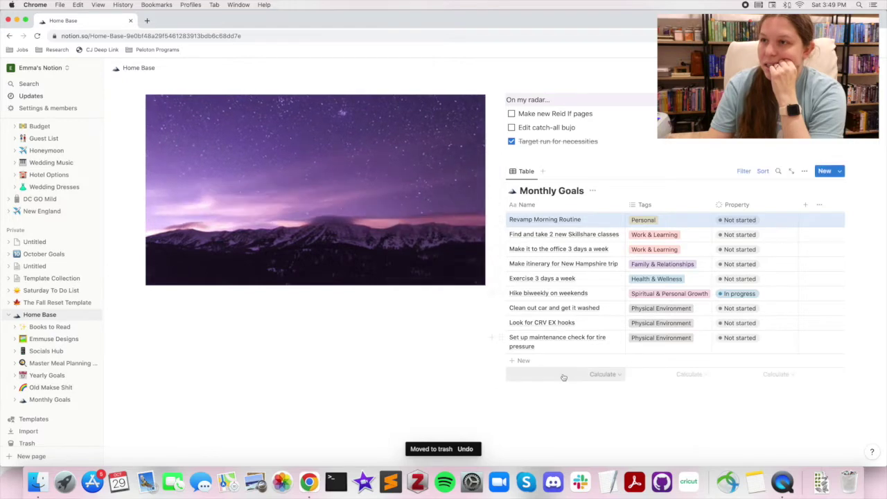
click(572, 394)
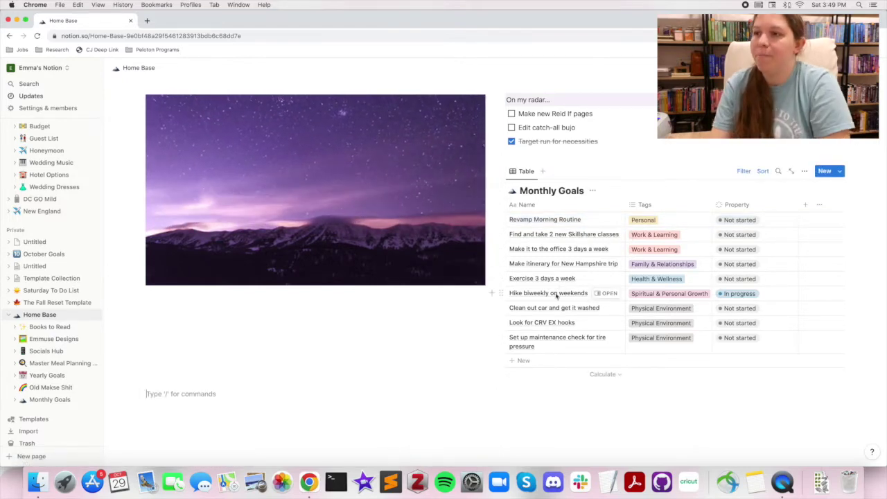
scroll(590, 293, up, 2)
Step: Add a November Book No-Spend row with the Financial tag and In progress status
scroll(556, 297, down, 2)
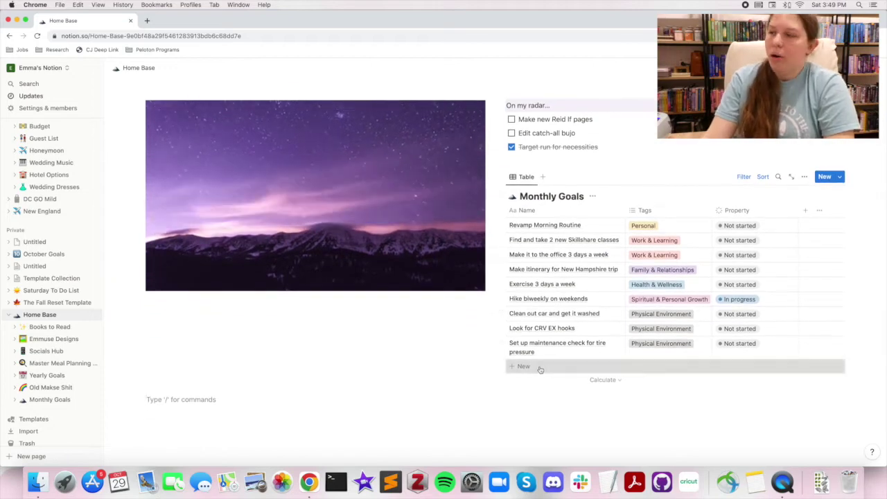
click(539, 368)
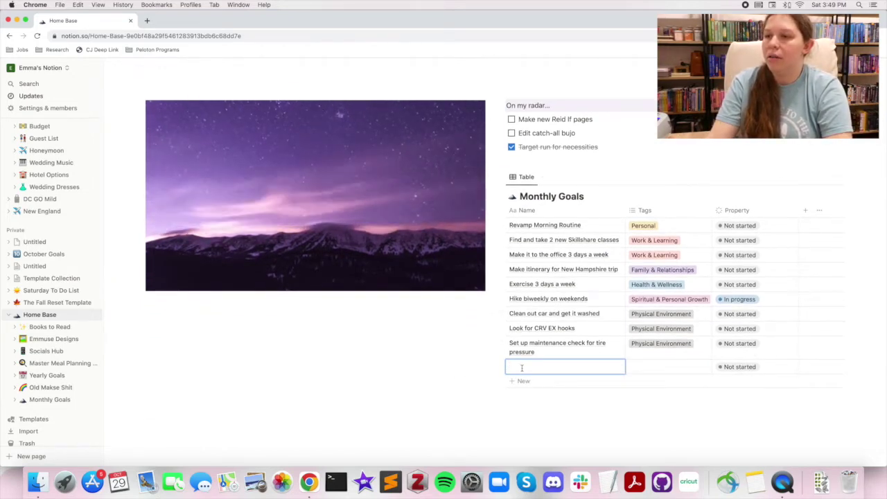
text(November Book No-Spend)
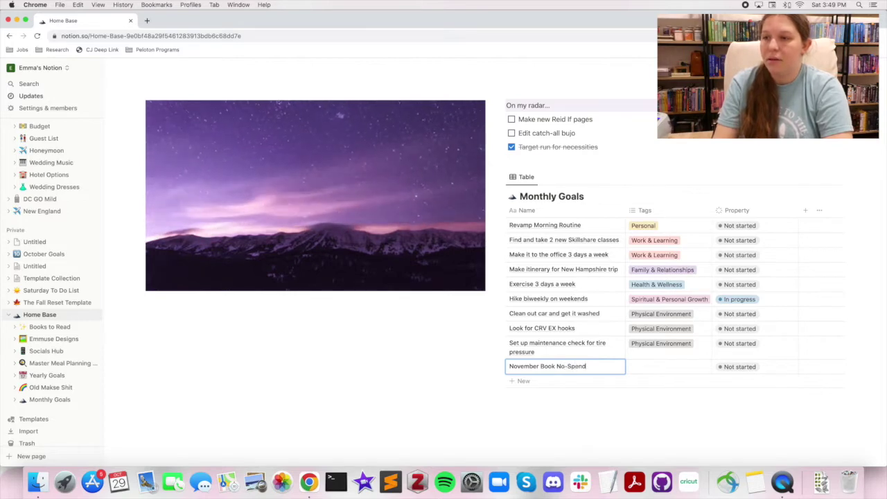
click(656, 372)
click(656, 367)
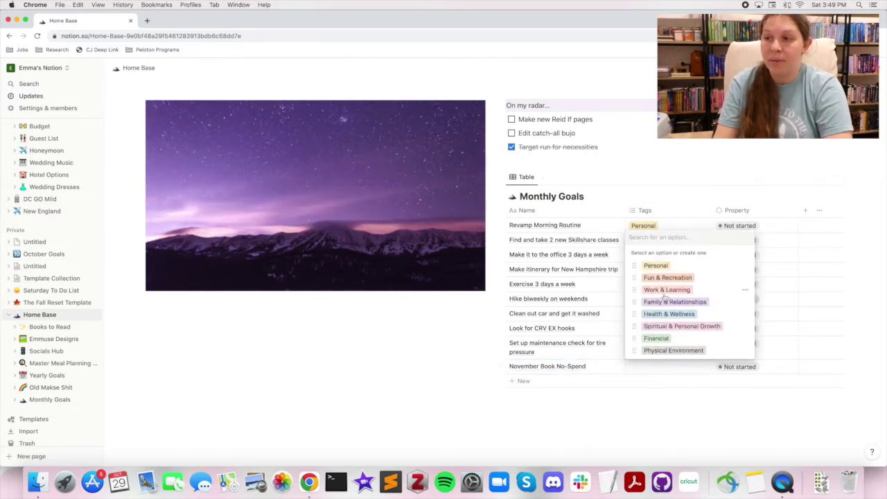
click(656, 338)
click(769, 420)
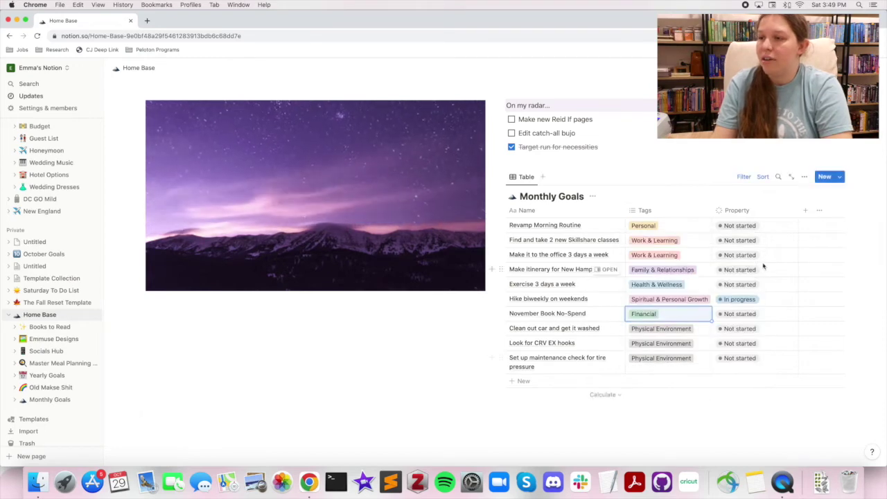
click(738, 314)
click(747, 375)
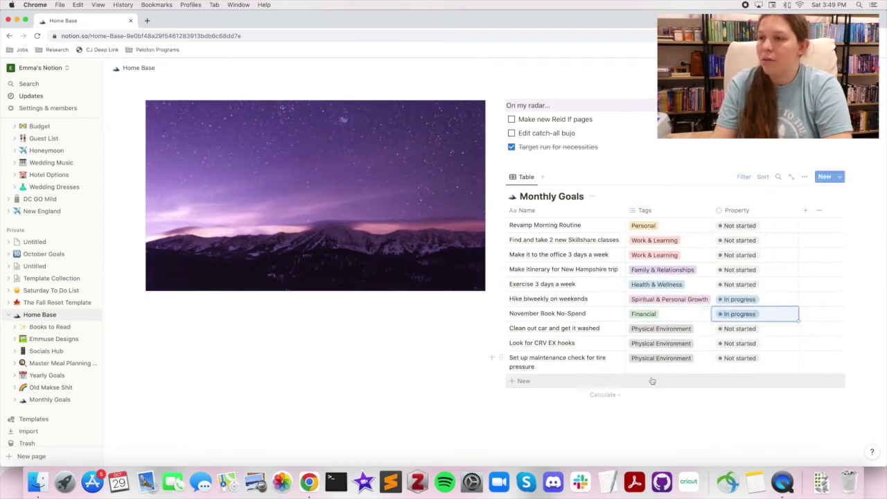
click(655, 412)
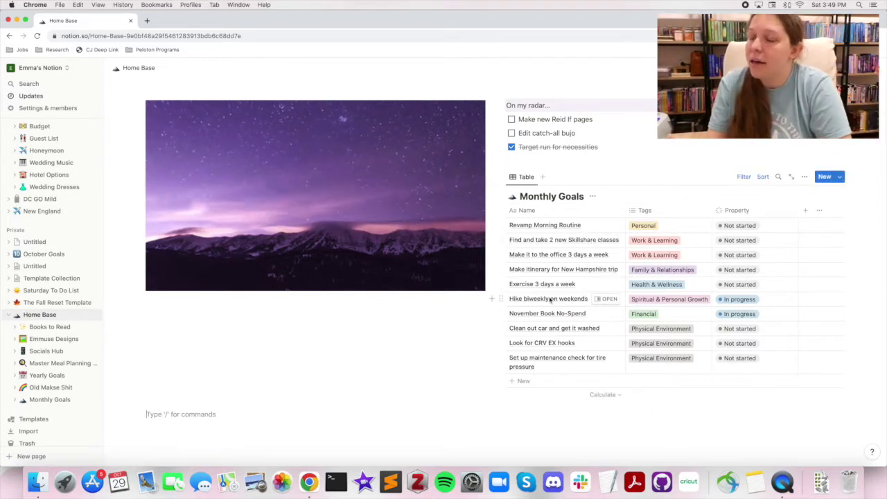
scroll(550, 300, down, 1)
scroll(549, 300, up, 3)
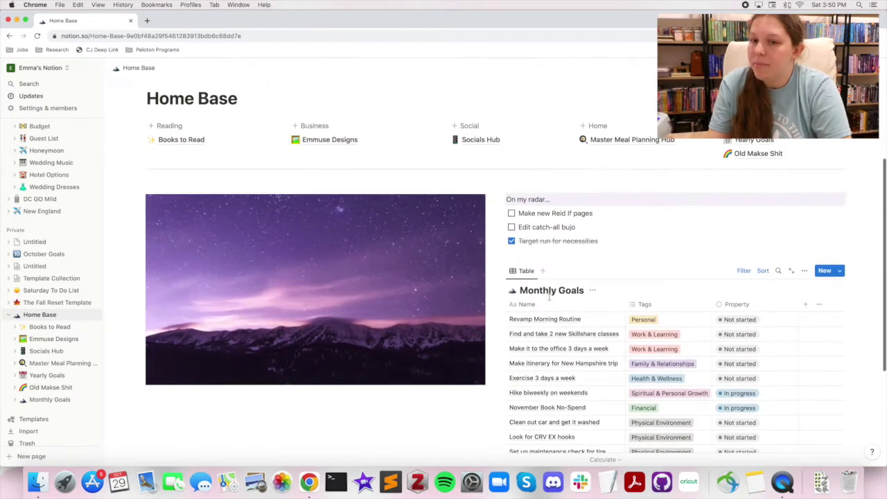
scroll(549, 298, down, 2)
scroll(532, 238, up, 1)
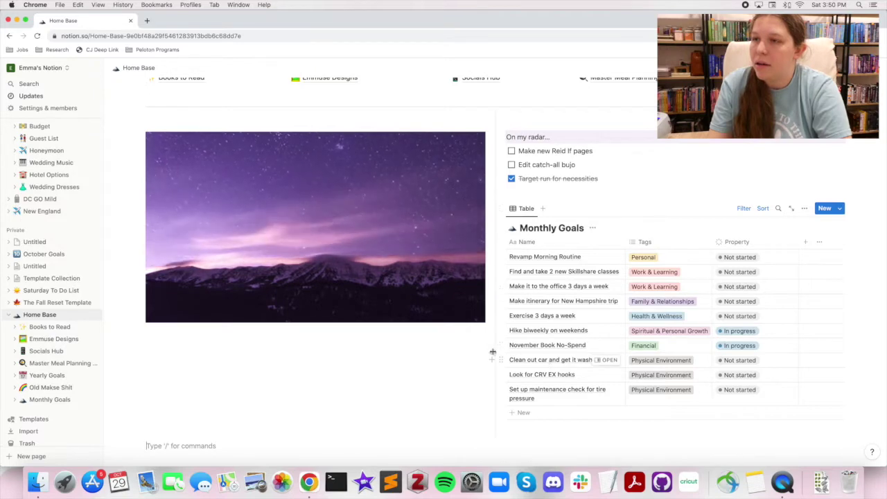
scroll(493, 351, up, 3)
scroll(493, 352, down, 4)
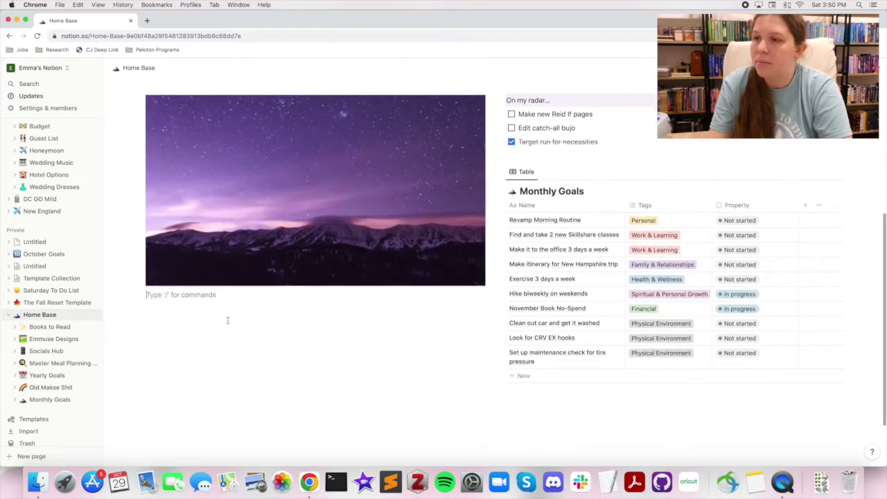
scroll(227, 320, up, 3)
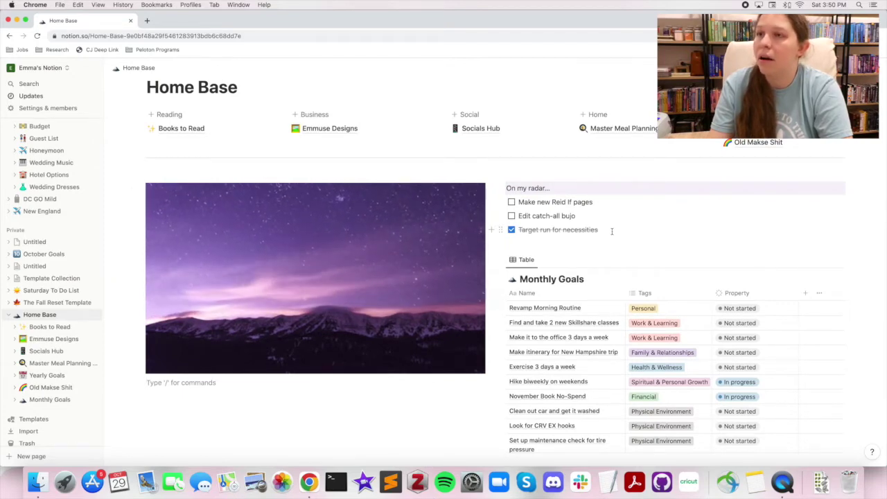
scroll(560, 264, down, 2)
scroll(560, 263, up, 2)
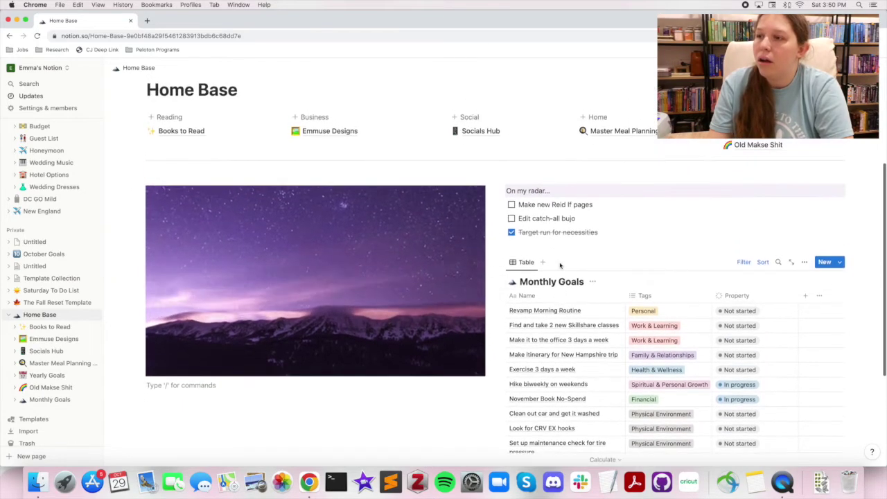
Step: On Yearly Goals, check off Hit 1000 sales on Etsy and strike through Attend Grace Hopper conference
click(46, 375)
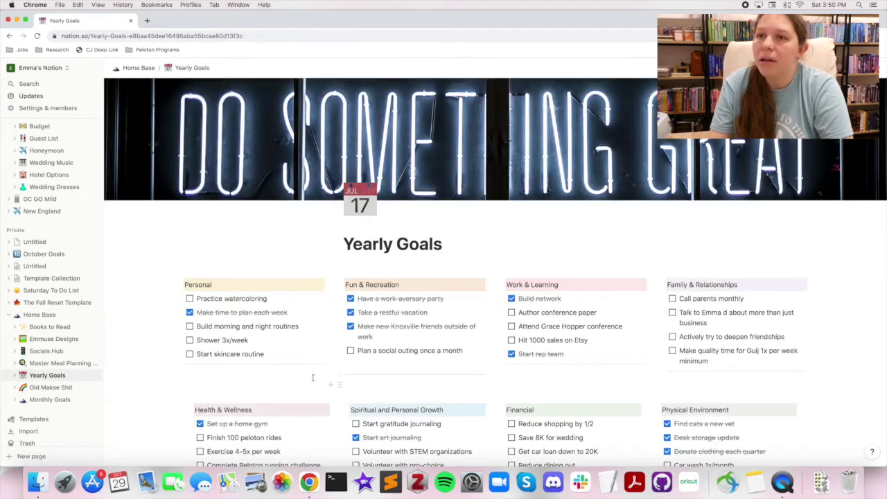
scroll(312, 378, down, 2)
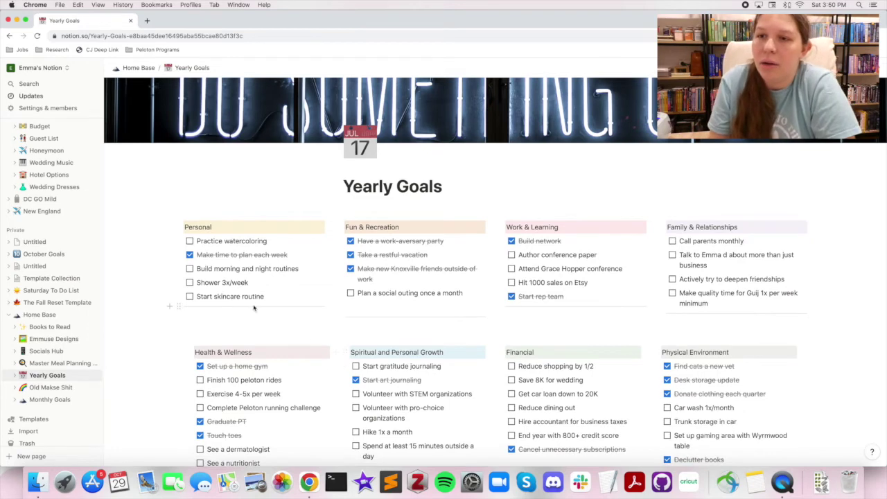
scroll(254, 308, down, 1)
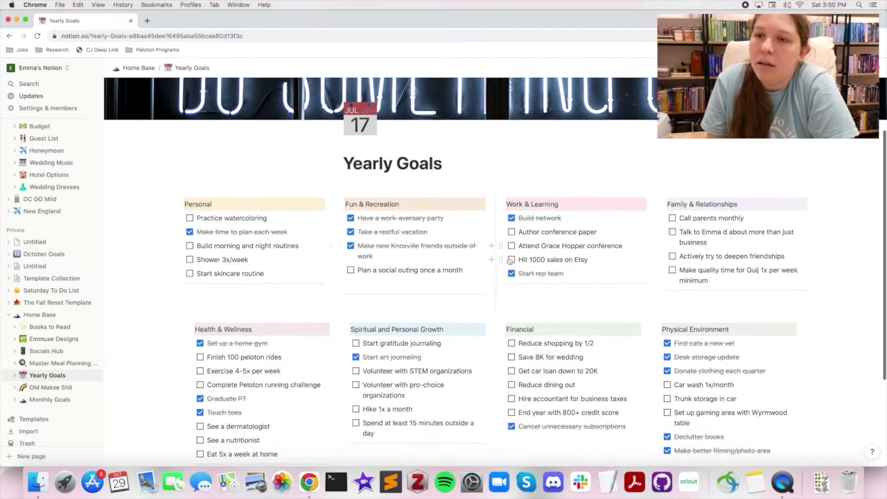
click(512, 260)
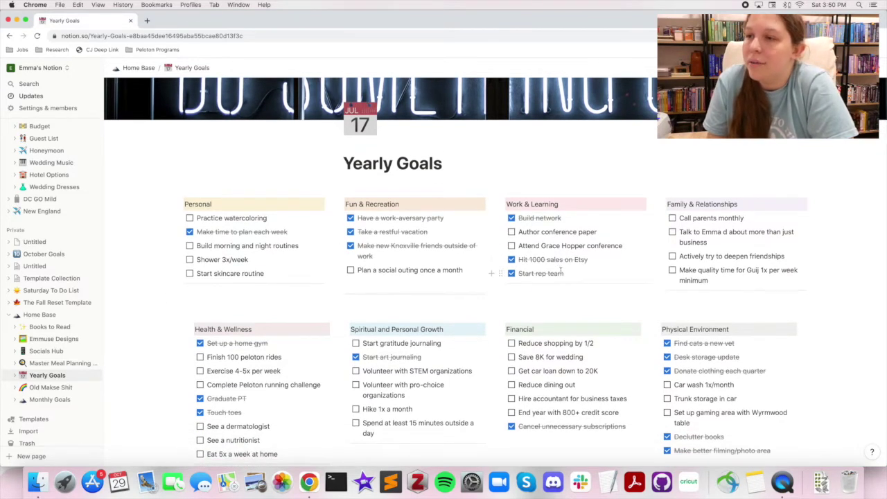
triple_click(549, 245)
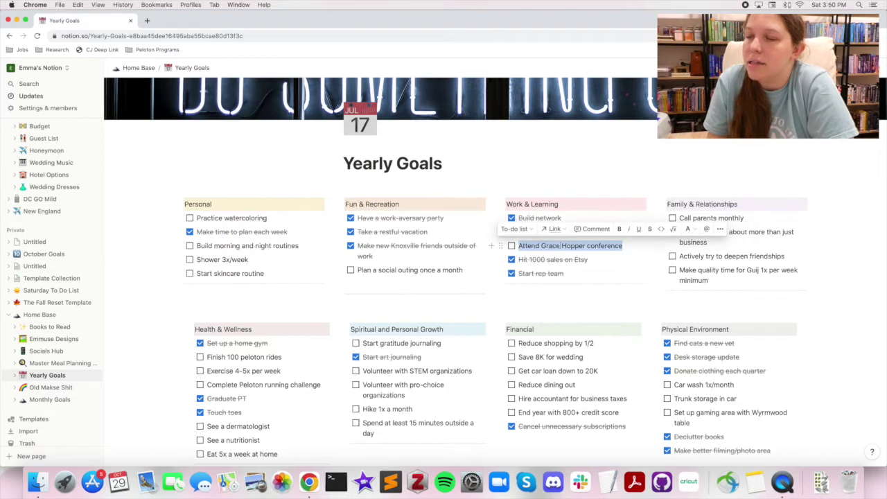
click(649, 229)
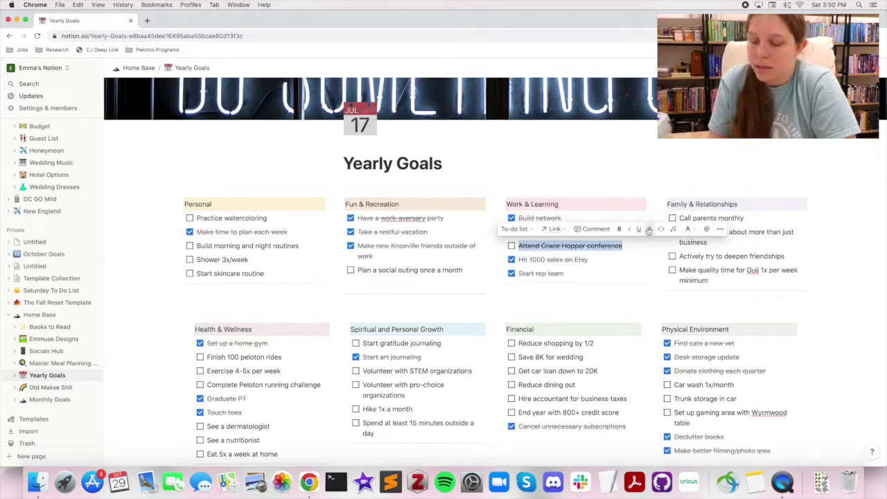
click(594, 305)
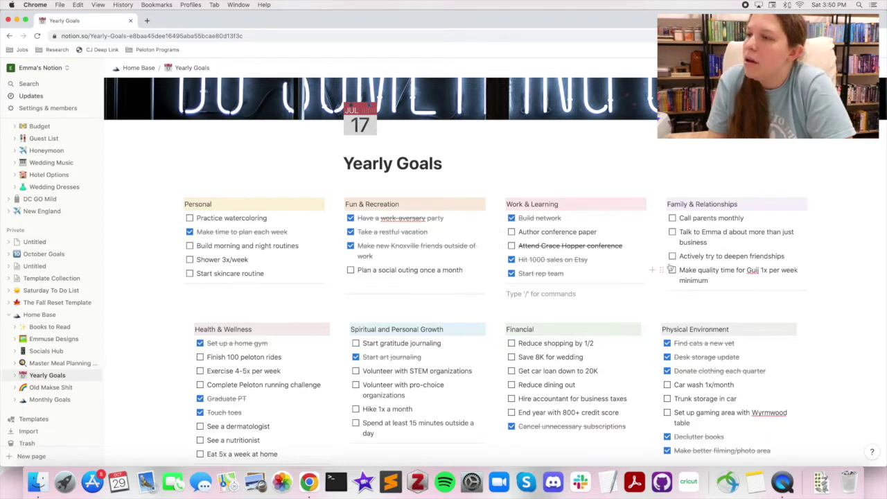
Step: Tick Peloton running challenge, See a nutritionist, 15 minutes outside, and Wyrmwood gaming area goals
scroll(670, 237, down, 2)
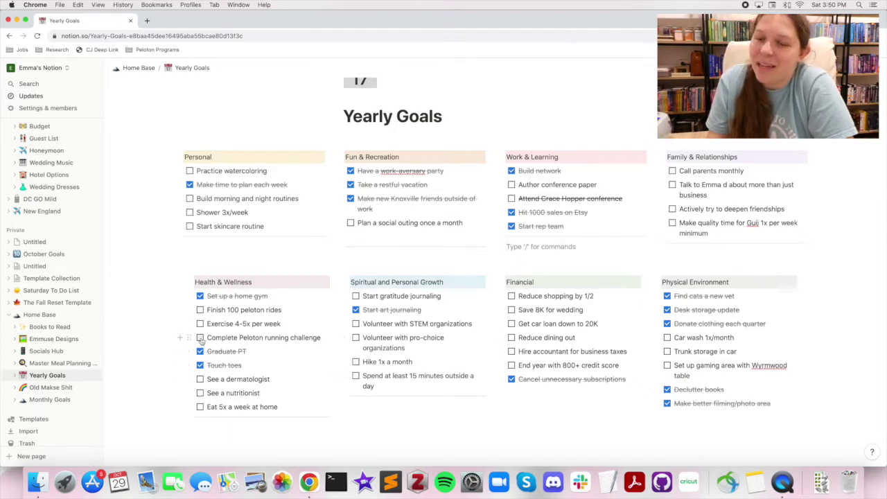
click(200, 337)
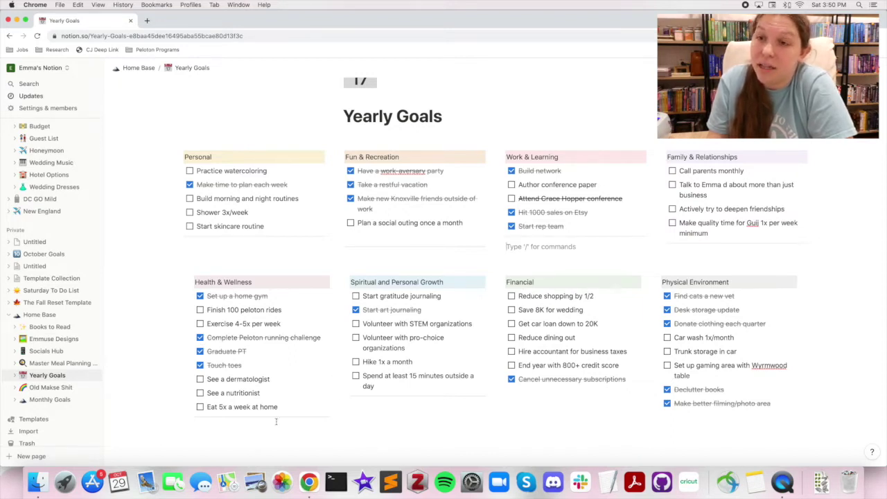
click(200, 393)
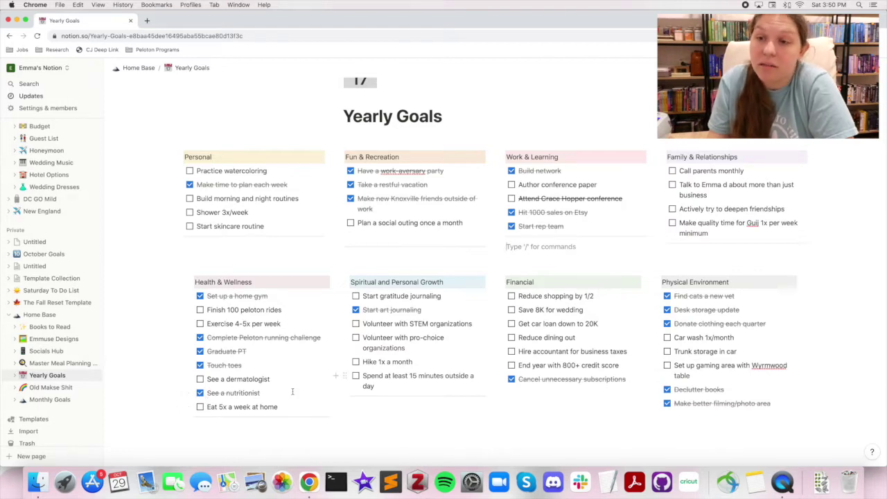
drag(263, 393, 207, 393)
click(271, 393)
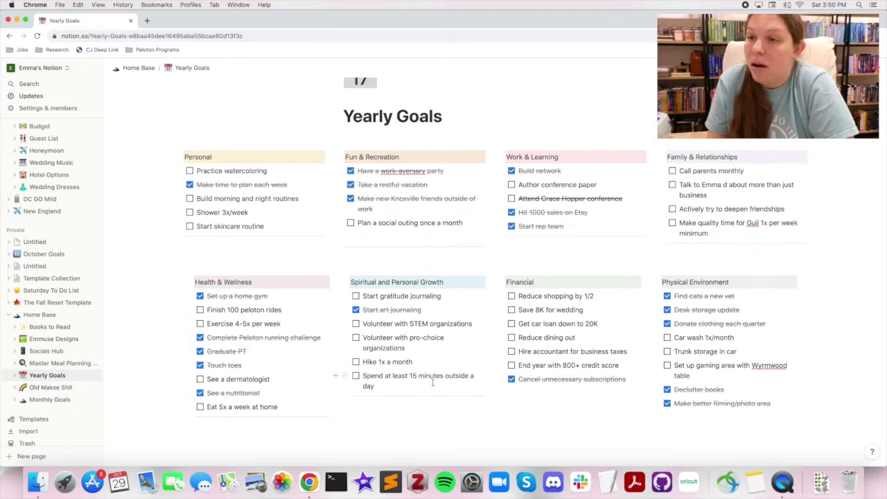
click(355, 377)
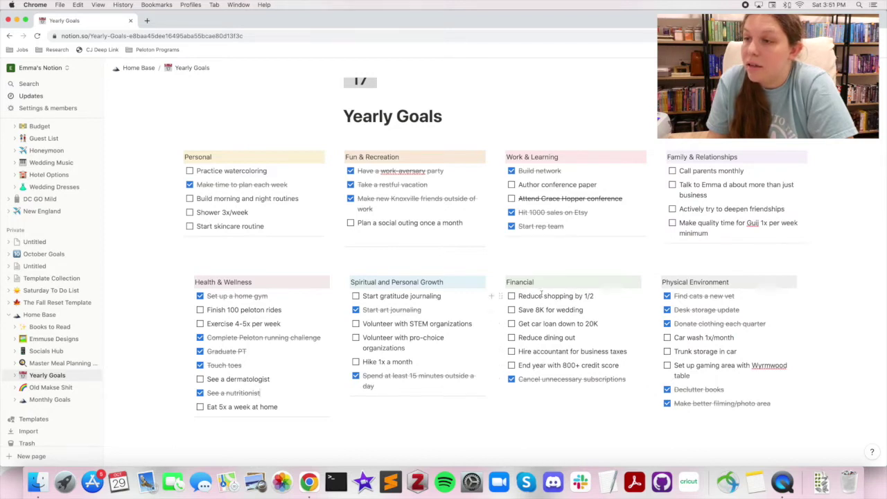
click(667, 367)
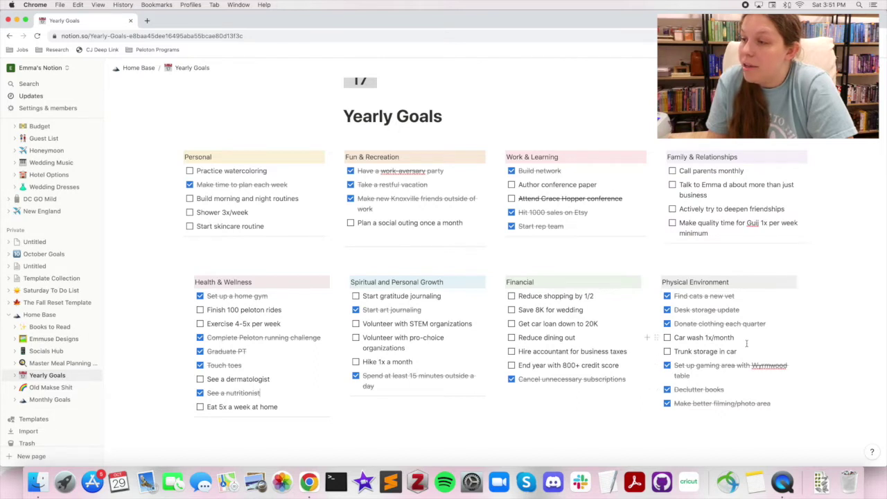
scroll(746, 343, up, 2)
scroll(727, 341, down, 2)
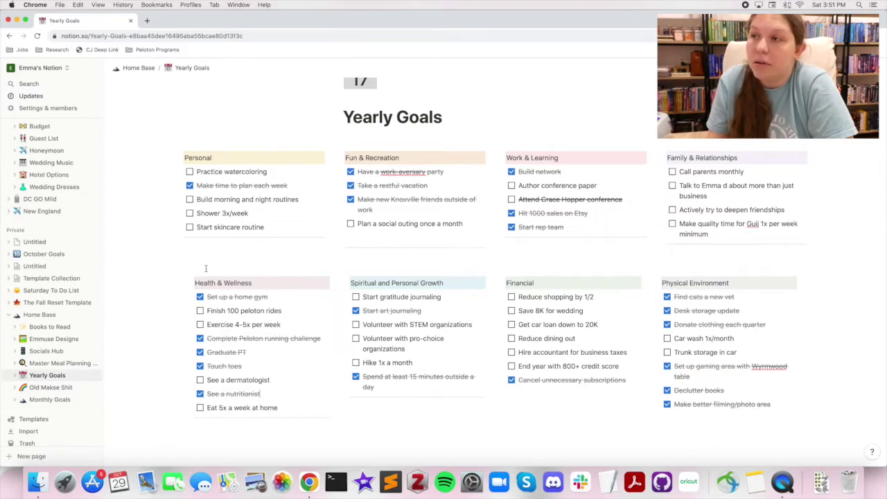
scroll(206, 268, up, 1)
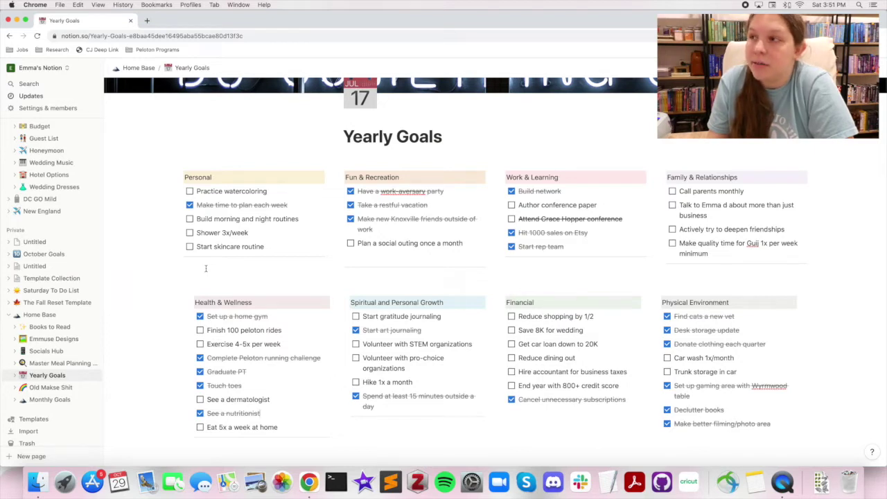
Step: Back on Home Base, give the Monthly Goals table a mountain emoji icon
click(8, 37)
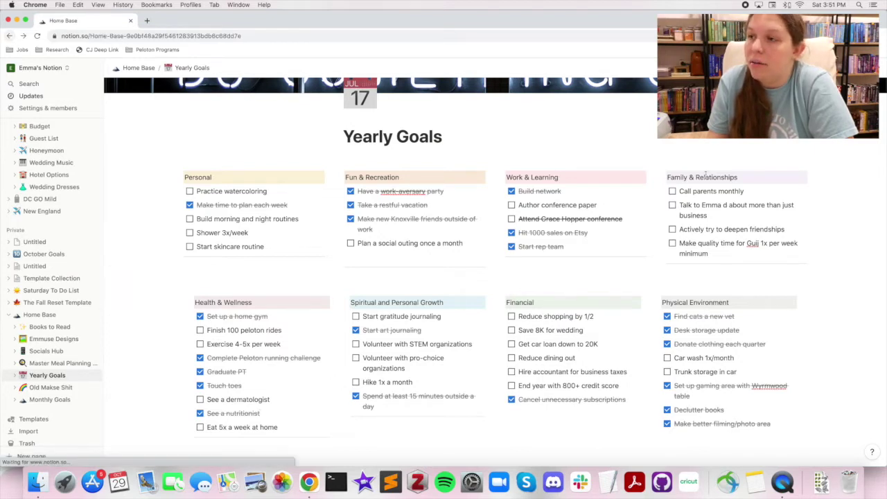
scroll(692, 202, down, 3)
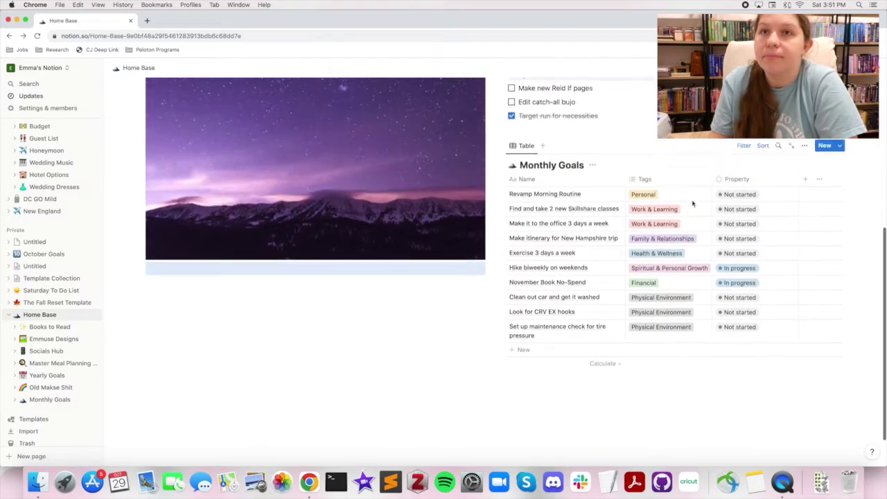
scroll(529, 336, down, 2)
scroll(528, 337, down, 1)
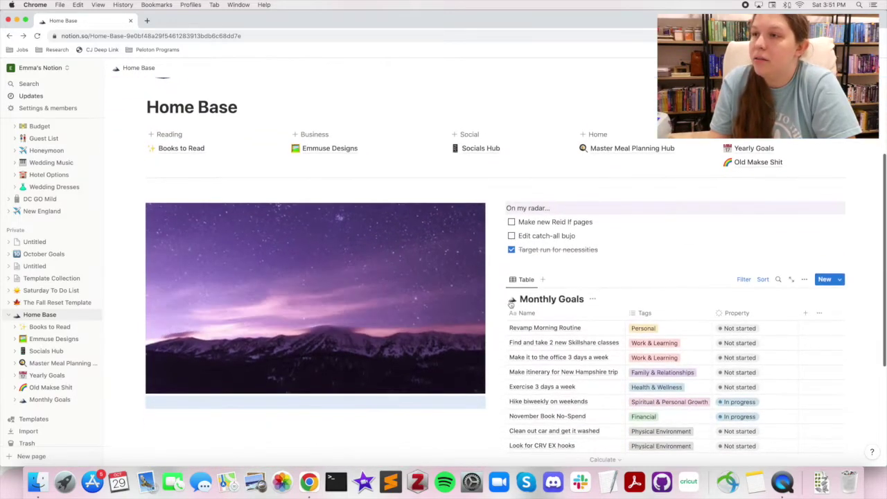
click(512, 298)
text(mount)
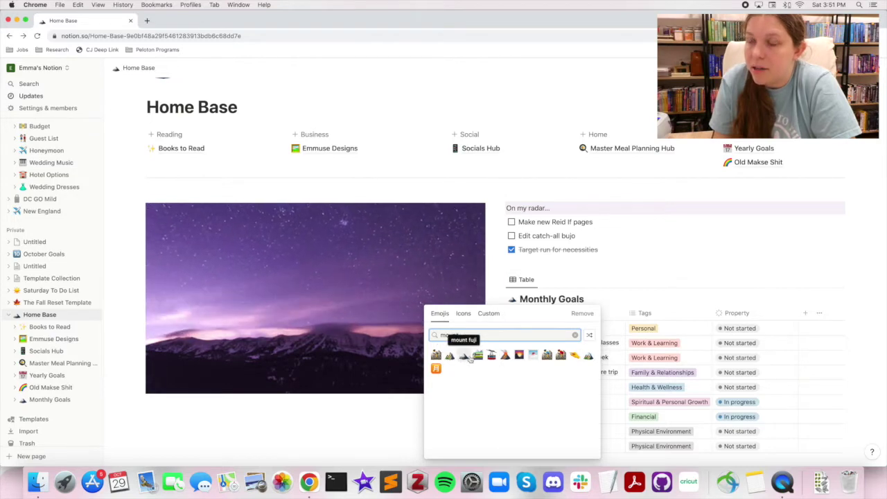
click(419, 361)
Step: Set the Skillshare classes goal to In progress and add an empty line below the mountain photo
scroll(419, 361, down, 3)
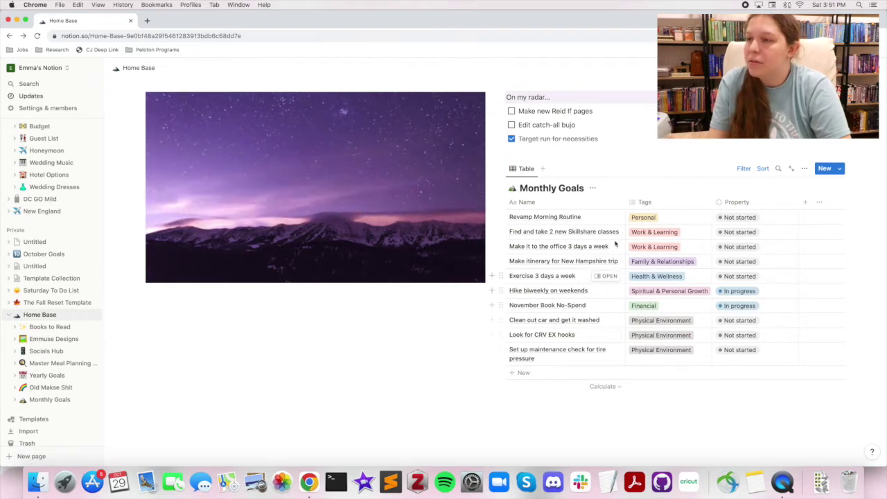
click(739, 233)
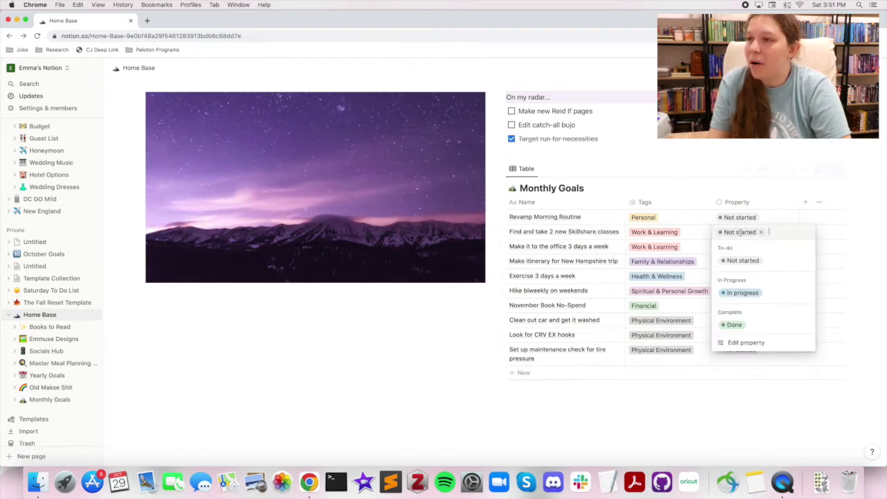
click(738, 293)
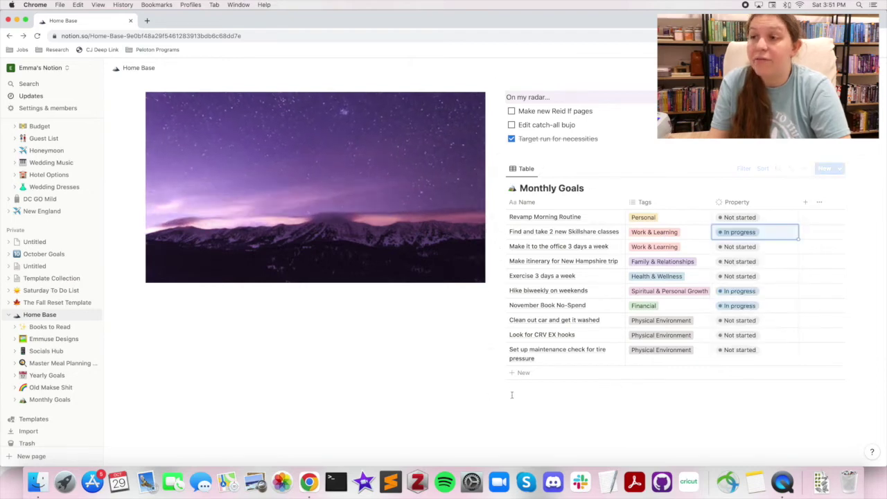
click(429, 385)
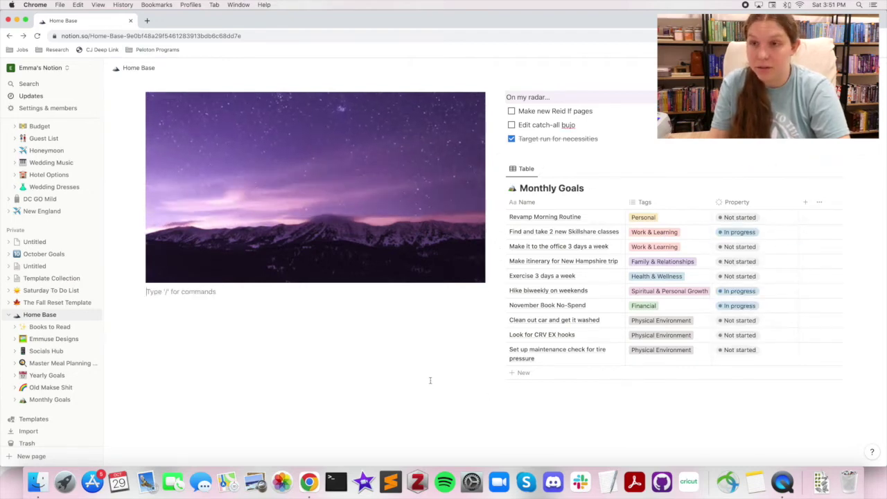
scroll(309, 329, up, 5)
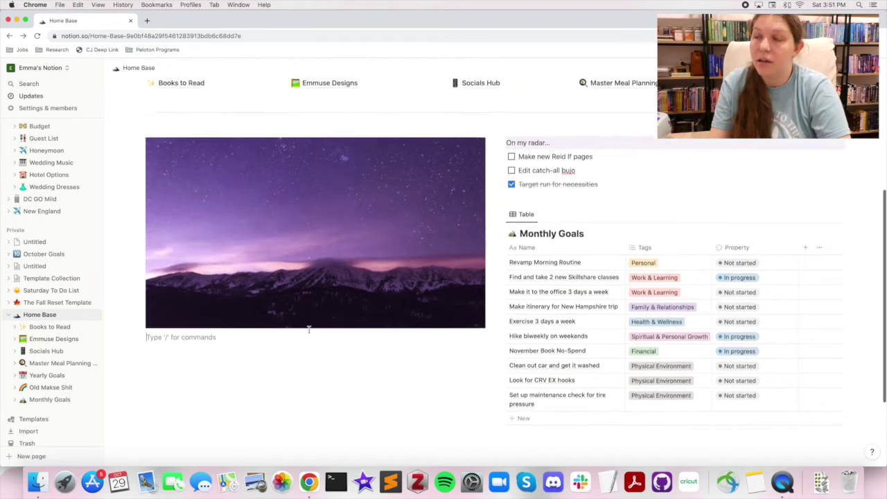
scroll(309, 330, down, 5)
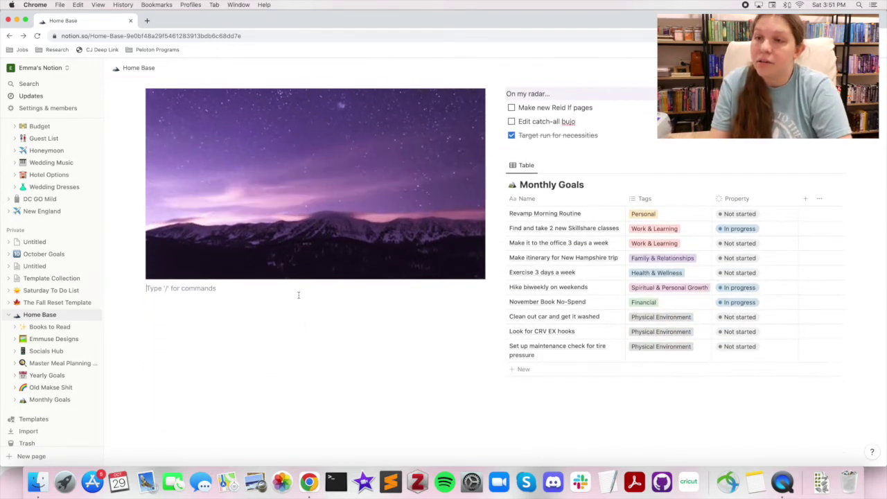
key(Return)
Step: Insert an image block using the 'THE JOURNEY IS ON' free stock photo
text(/pho)
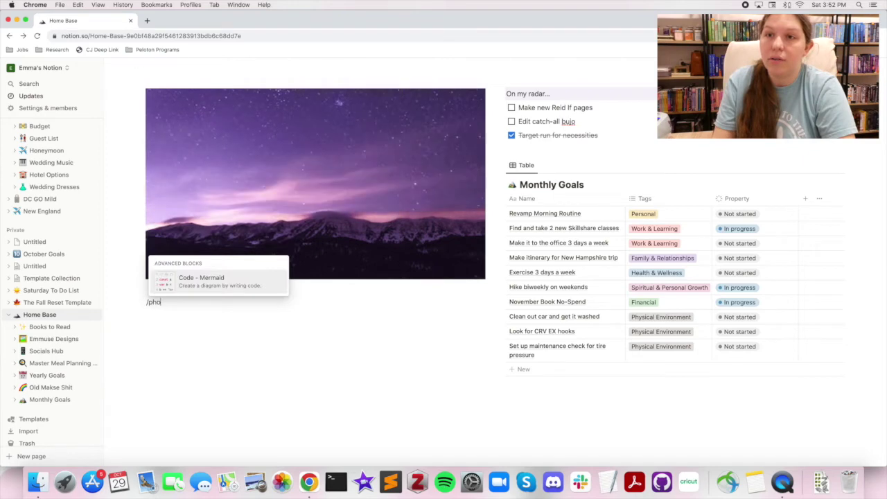
key(BackSpace)
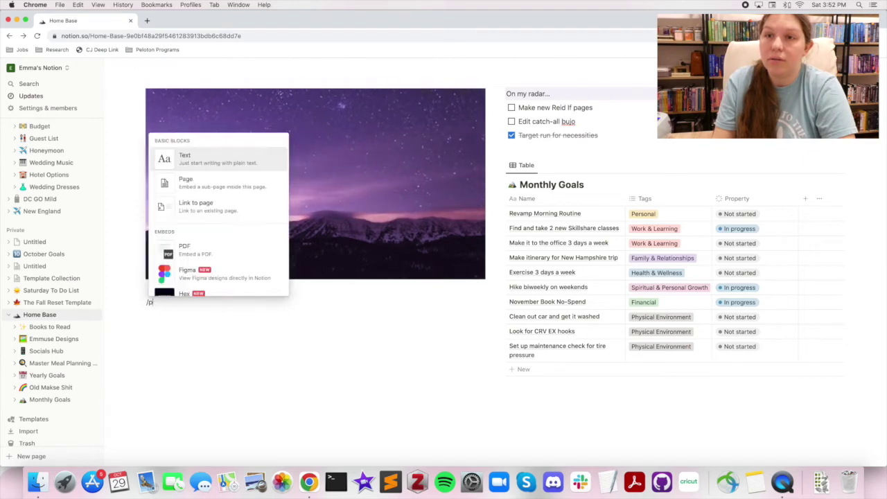
key(BackSpace)
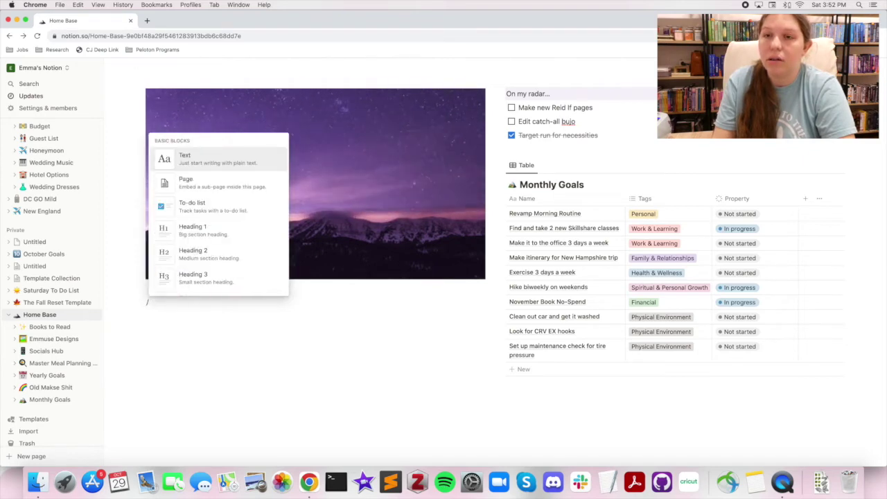
key(BackSpace)
text(/pi)
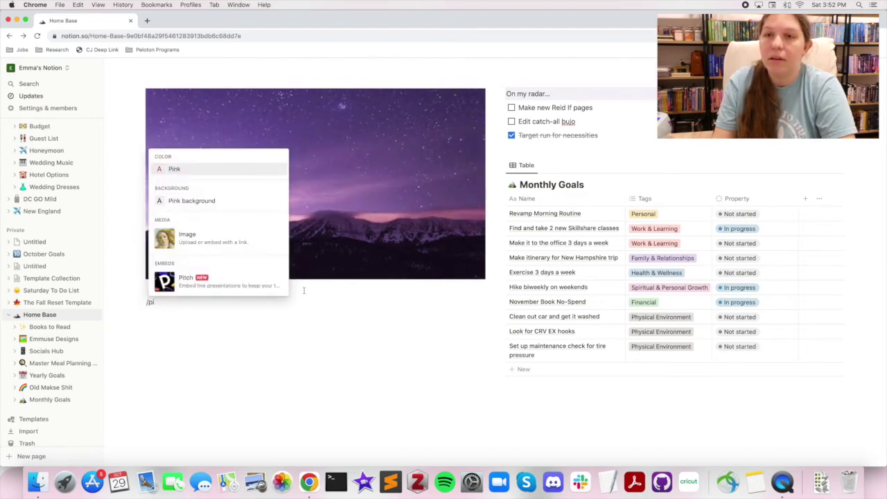
click(238, 244)
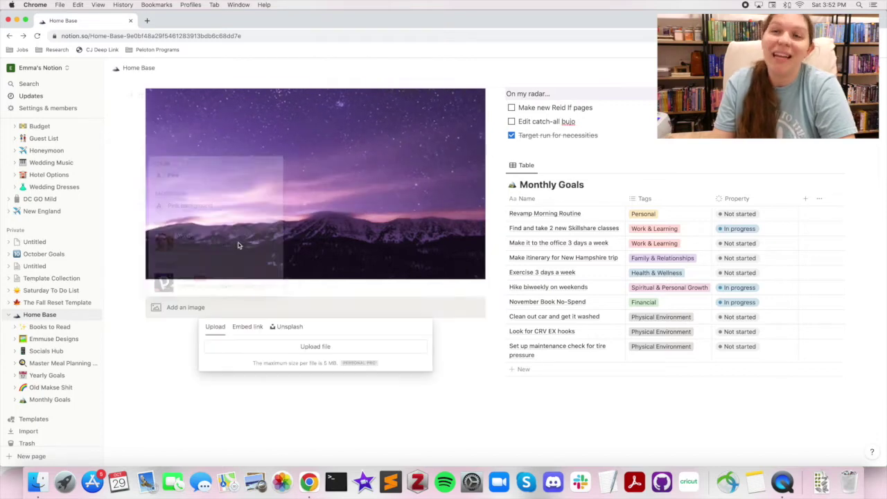
click(292, 328)
text(l)
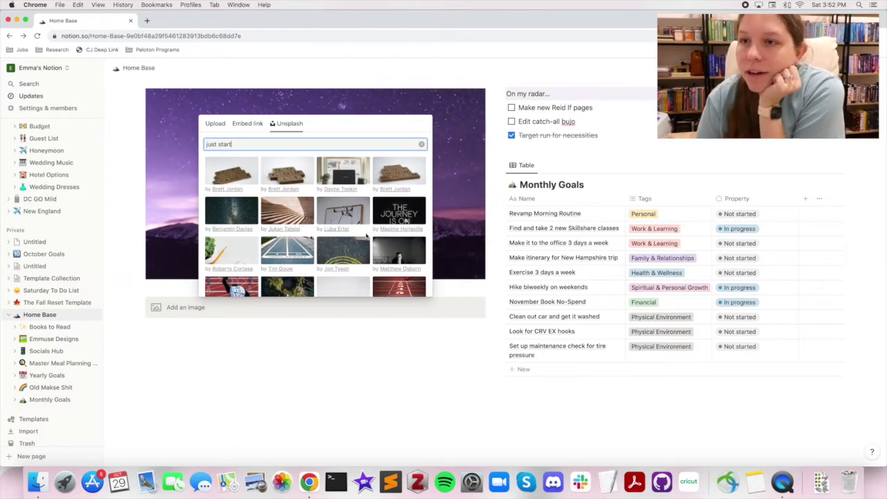
scroll(367, 237, down, 2)
scroll(367, 237, down, 1)
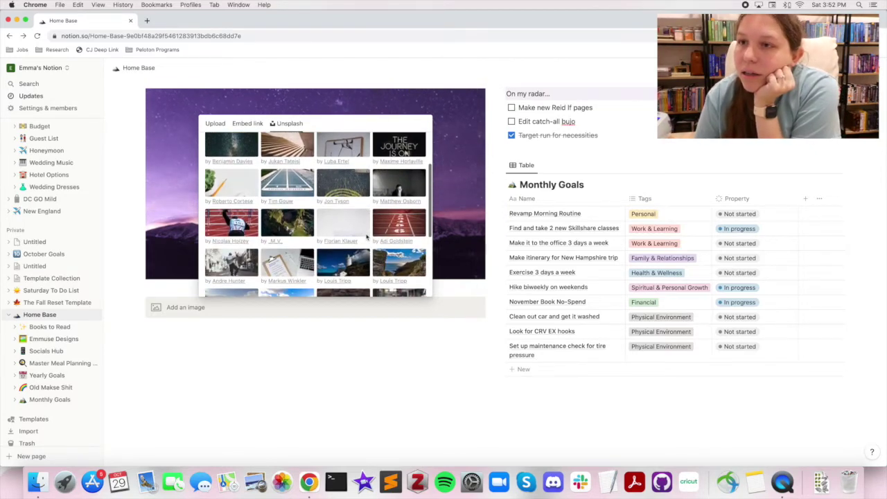
scroll(367, 237, down, 1)
scroll(368, 237, down, 2)
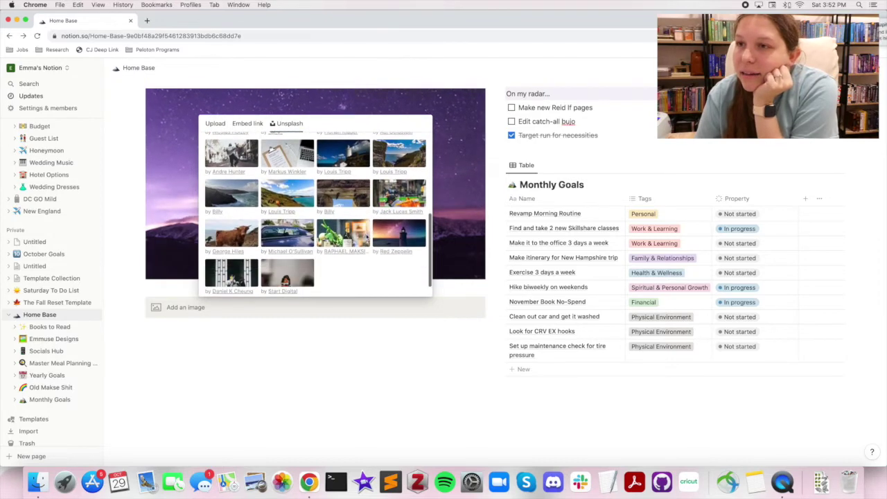
scroll(374, 232, up, 3)
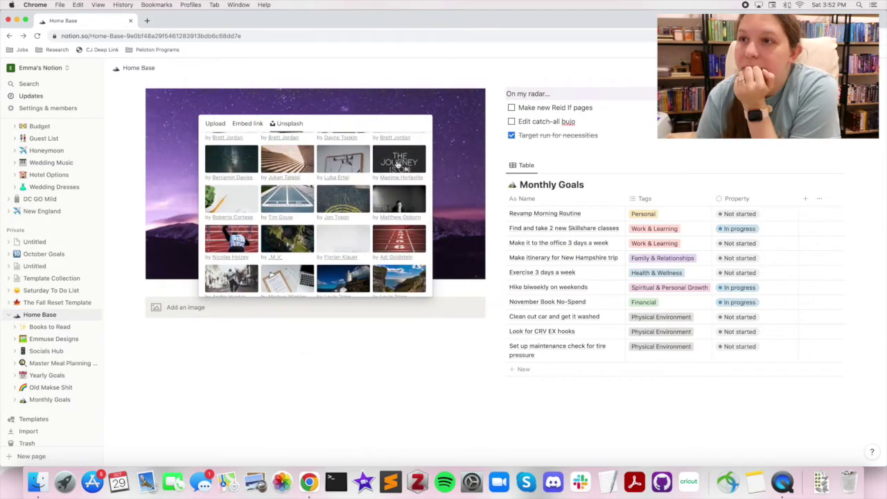
click(398, 165)
Step: Preview the image full screen, then drag it into the right column beneath the Monthly Goals table
scroll(377, 385, down, 2)
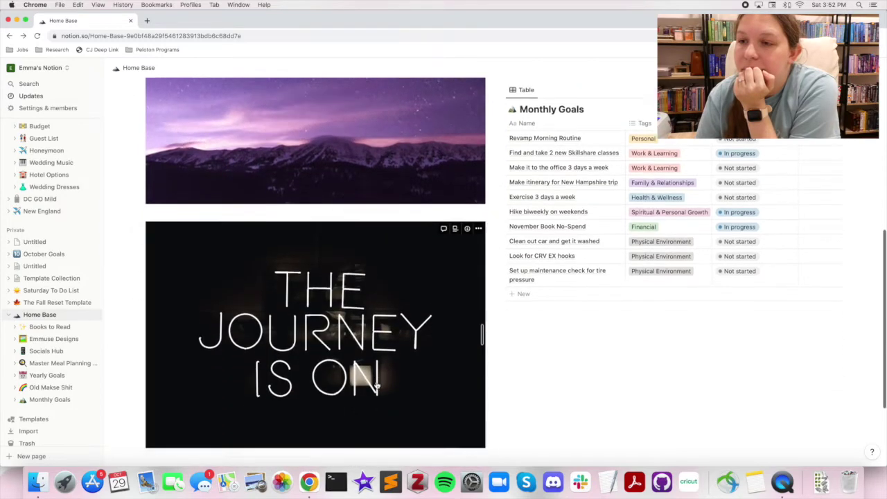
scroll(376, 385, down, 1)
click(478, 181)
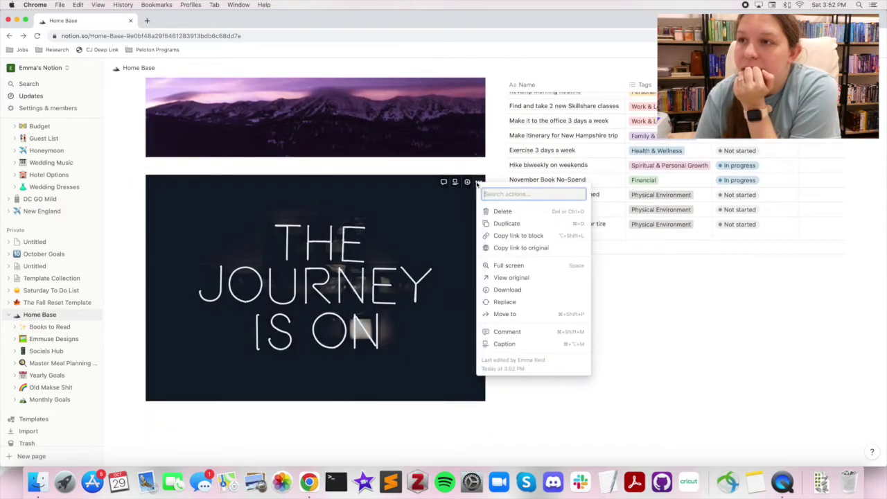
key(Escape)
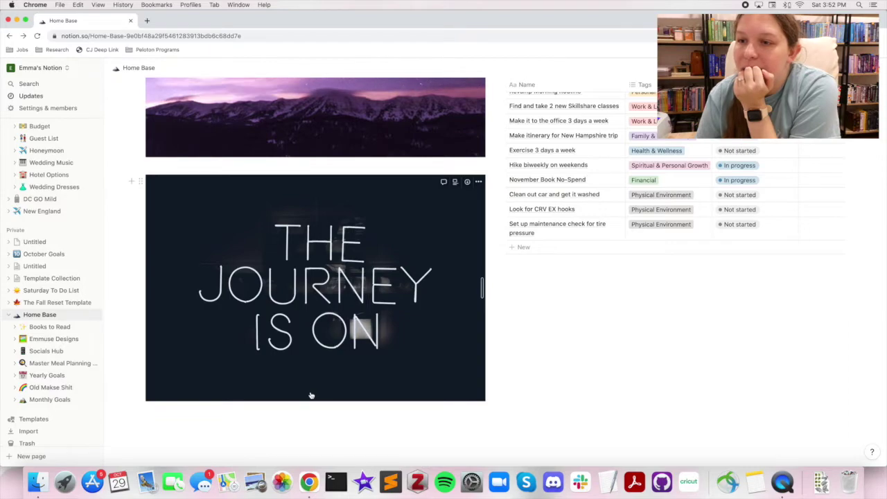
key(space)
click(765, 385)
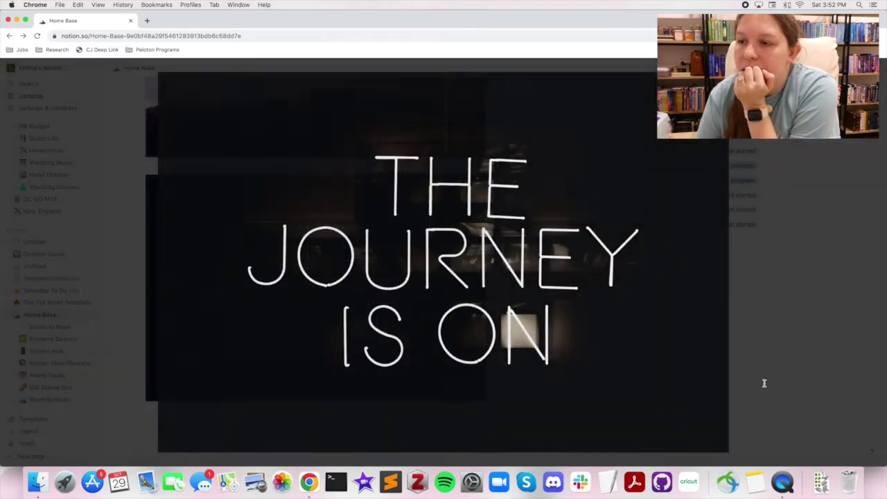
drag(360, 326, 765, 392)
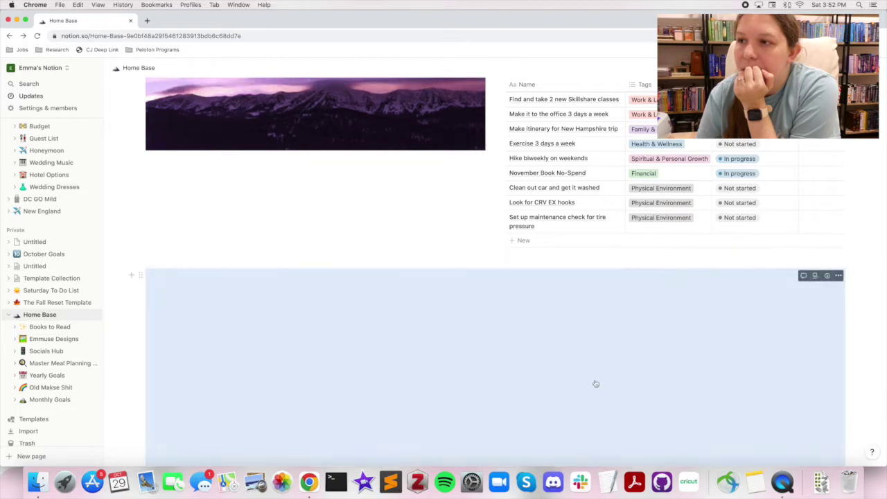
key(BackSpace)
key(super+z)
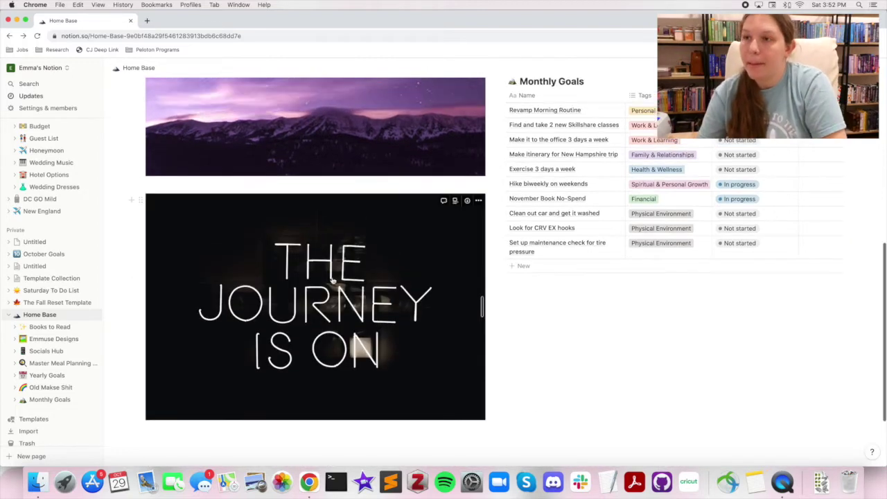
drag(306, 243, 707, 349)
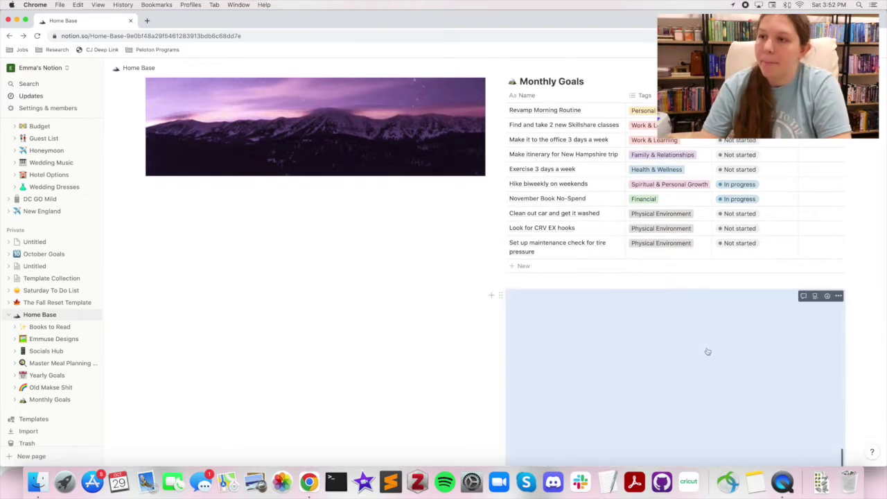
scroll(317, 291, down, 2)
scroll(318, 300, up, 10)
scroll(318, 300, down, 10)
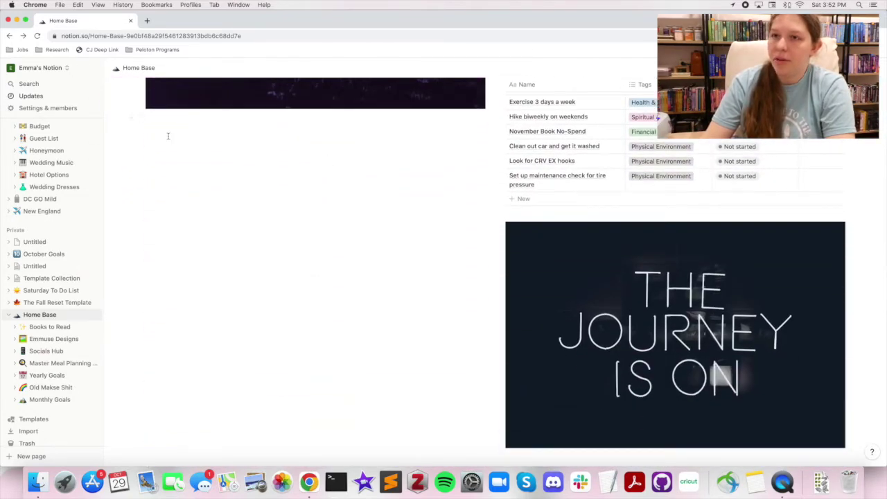
scroll(439, 345, up, 3)
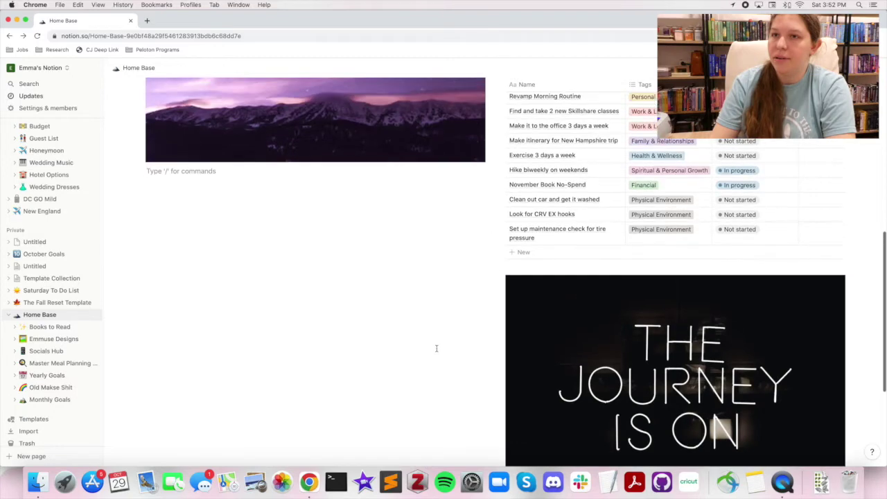
scroll(437, 348, up, 8)
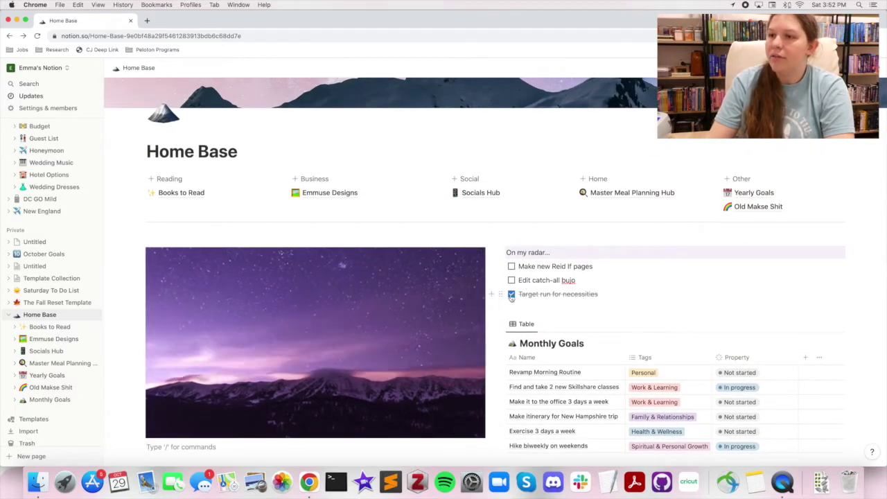
Step: Uncheck Target run for necessities and insert an empty bullet above the first On my radar item
click(511, 294)
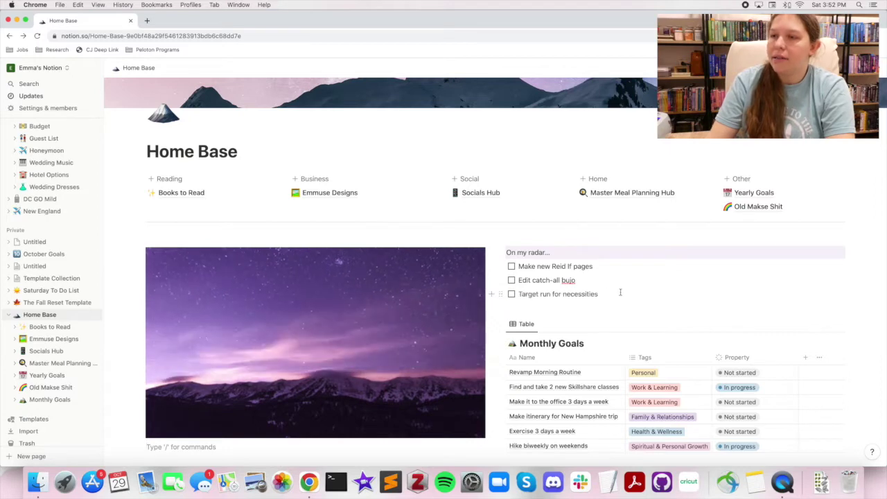
click(518, 266)
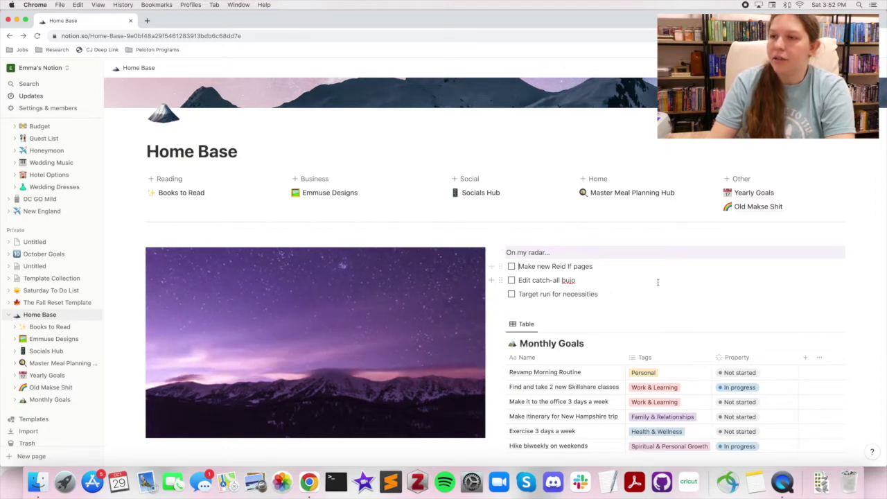
key(Return)
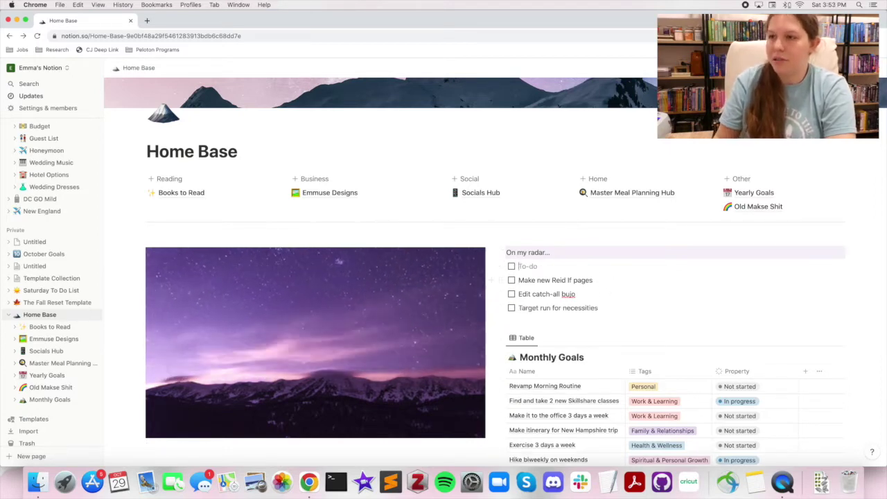
text(/bu)
key(Return)
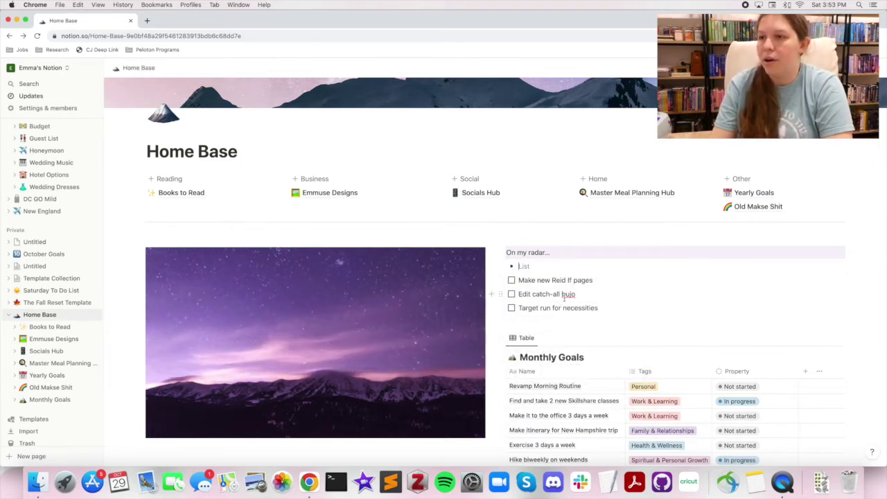
scroll(564, 297, down, 1)
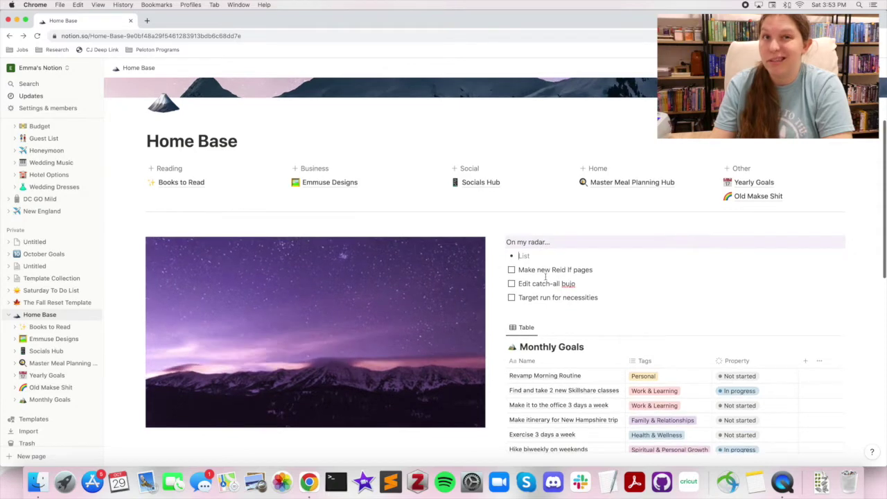
scroll(545, 276, down, 5)
Step: Turn the empty line below the mountain photo into a heading block with /heading
click(217, 315)
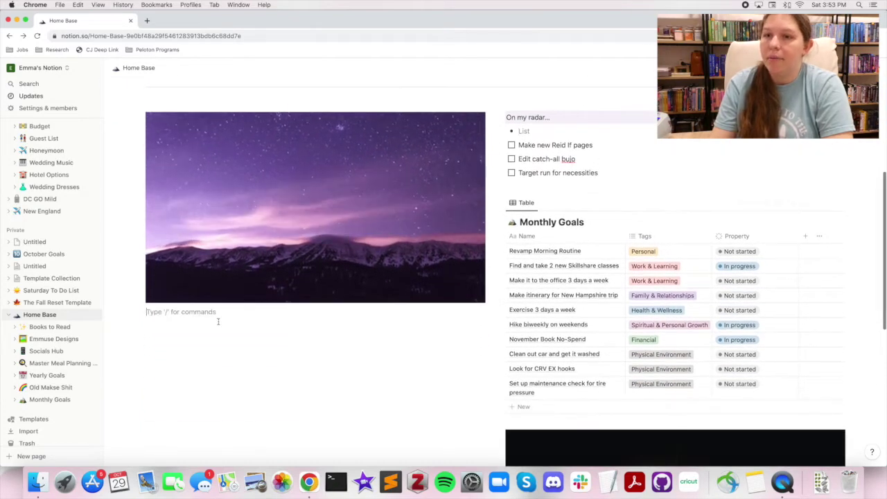
text(/he)
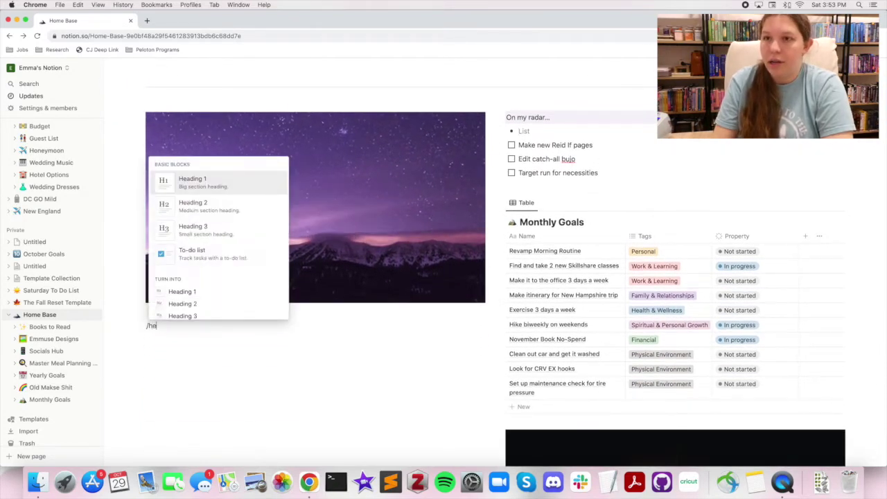
text(a)
key(Return)
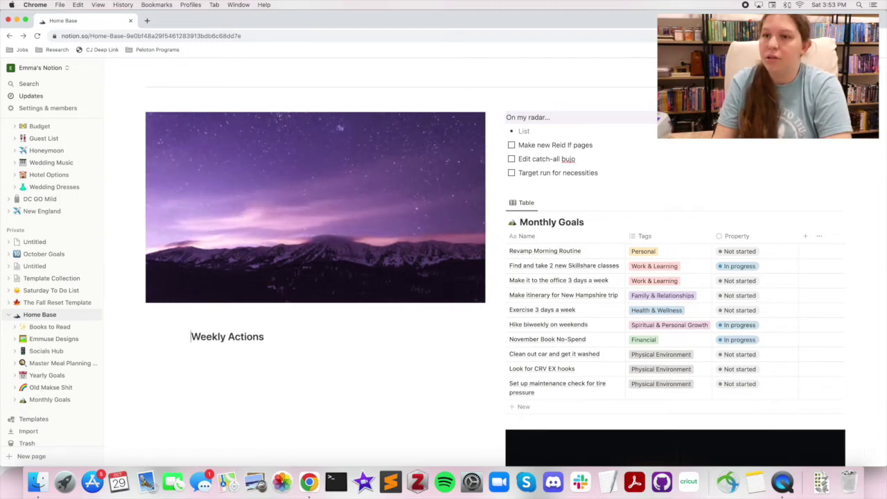
key(BackSpace)
key(BackSpace)
key(BackSpace)
key(BackSpace)
key(BackSpace)
key(BackSpace)
key(BackSpace)
key(BackSpace)
key(BackSpace)
key(BackSpace)
key(BackSpace)
key(BackSpace)
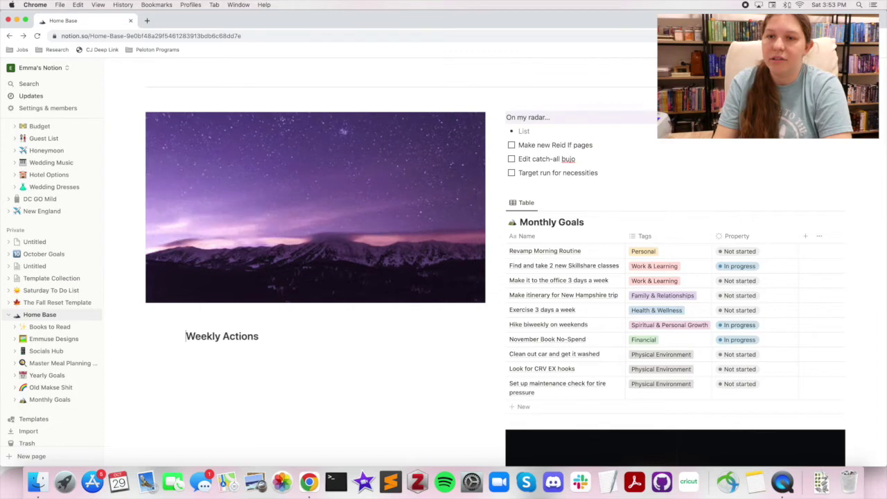
key(BackSpace)
key(BackSpace)
key(BackSpace)
key(BackSpace)
key(BackSpace)
key(BackSpace)
key(BackSpace)
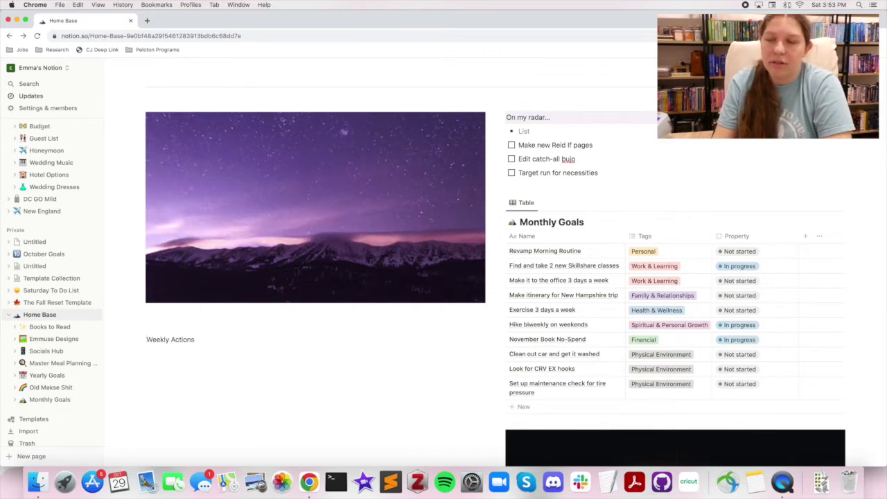
Step: Add a 'Weekly Actions' line, format it as a ### heading and indent it with Tab
text(/)
key(Down)
key(Return)
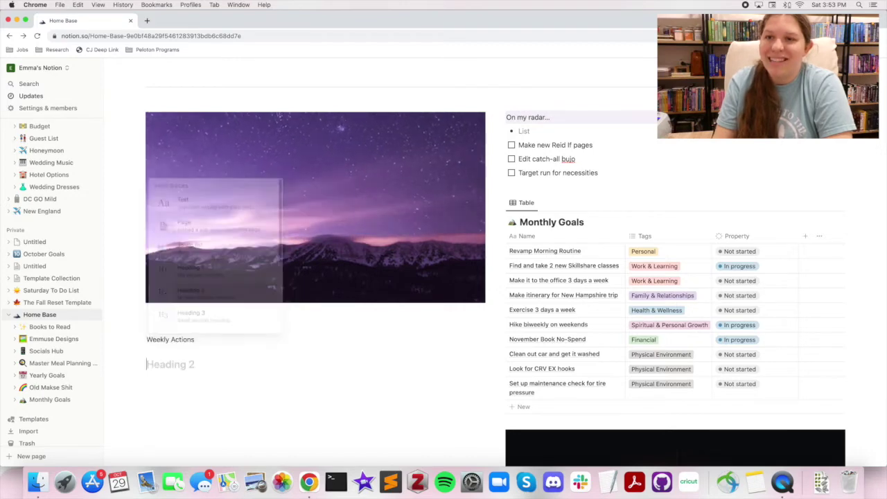
text(Weekly)
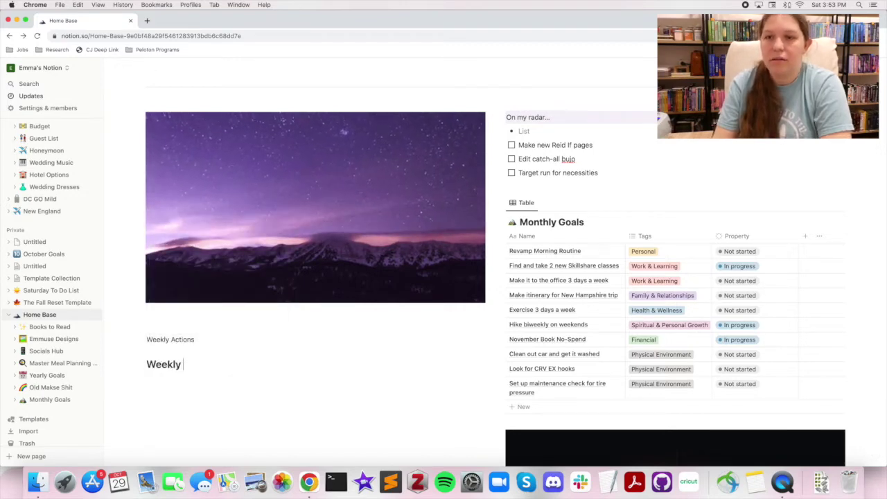
text( Actions)
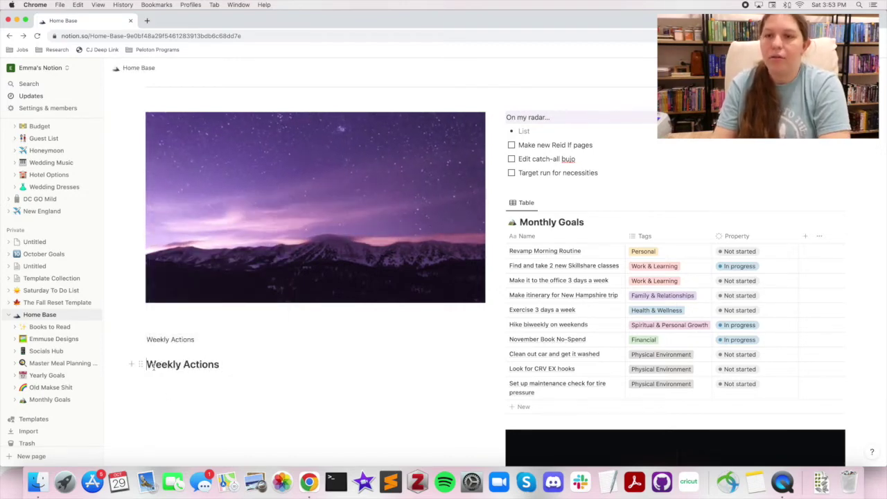
key(Tab)
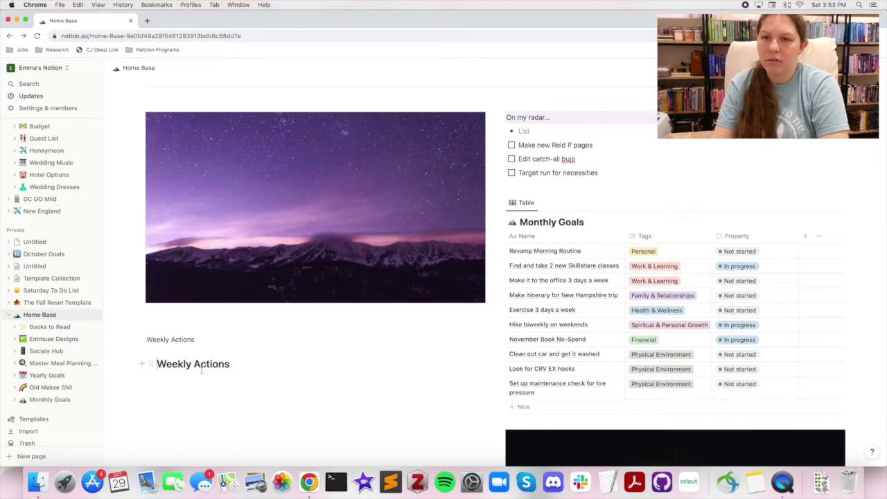
key(BackSpace)
key(BackSpace)
text(###)
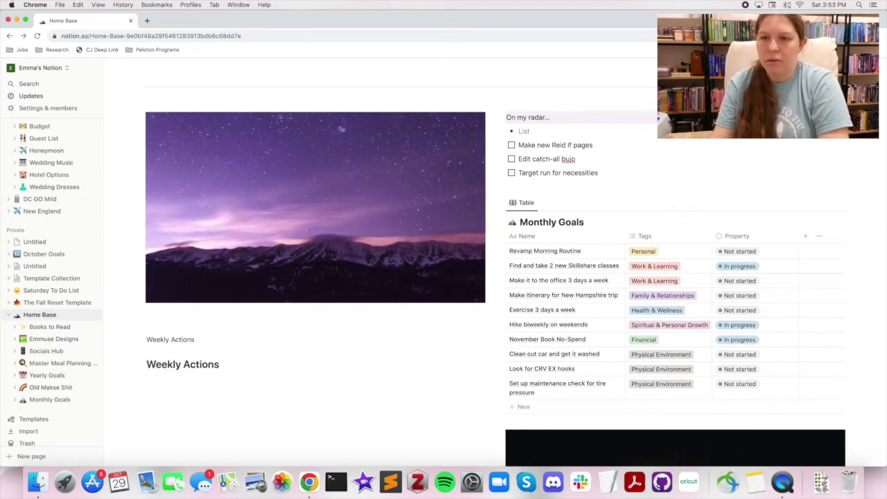
key(Tab)
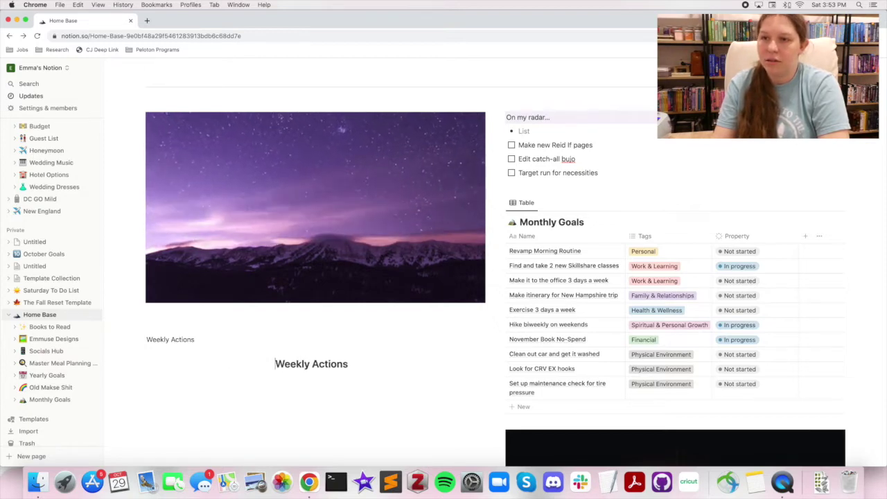
click(339, 386)
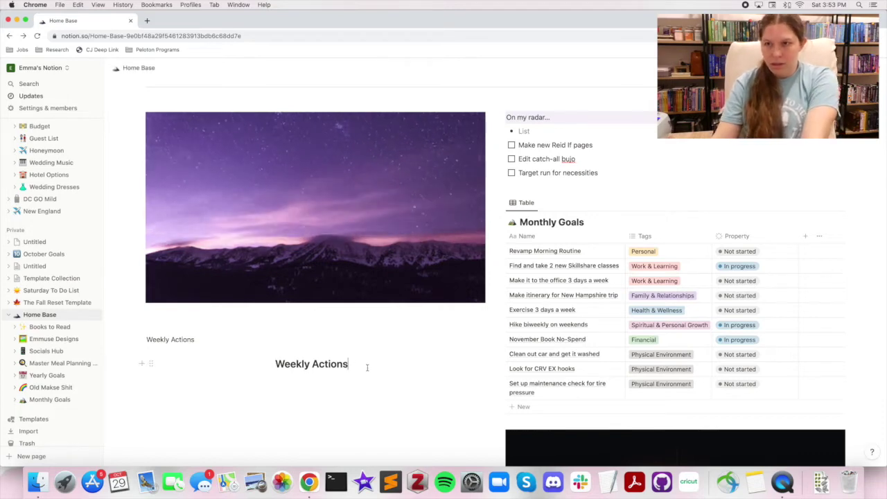
Step: Add to-dos 'Make new Reid if pages' and 'Edit catch-all bujo video' under Weekly Actions
key(Return)
text(/to)
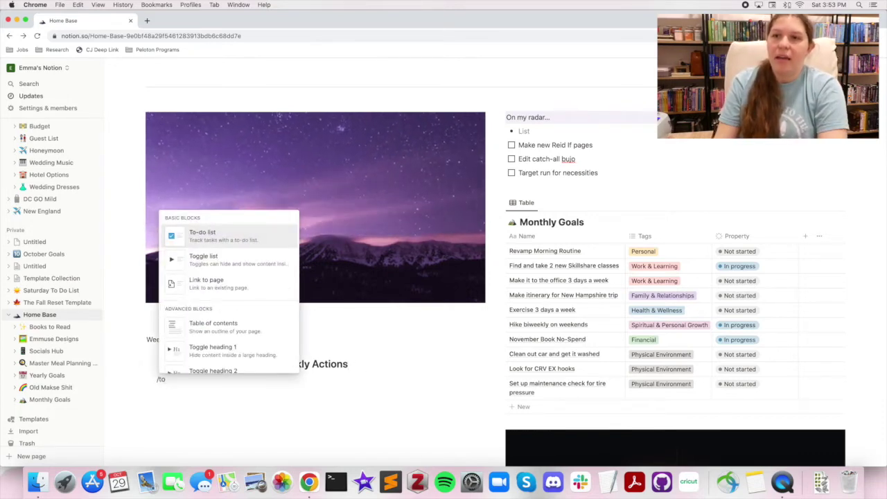
key(Return)
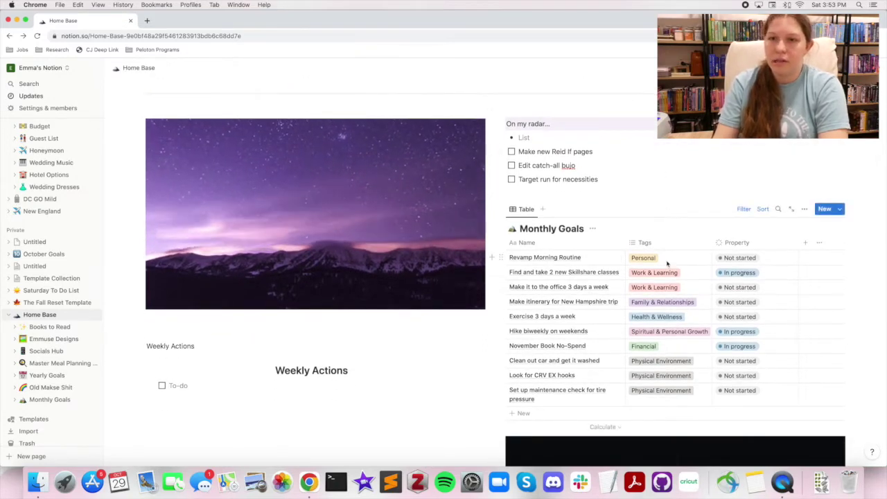
text(Make new Reid)
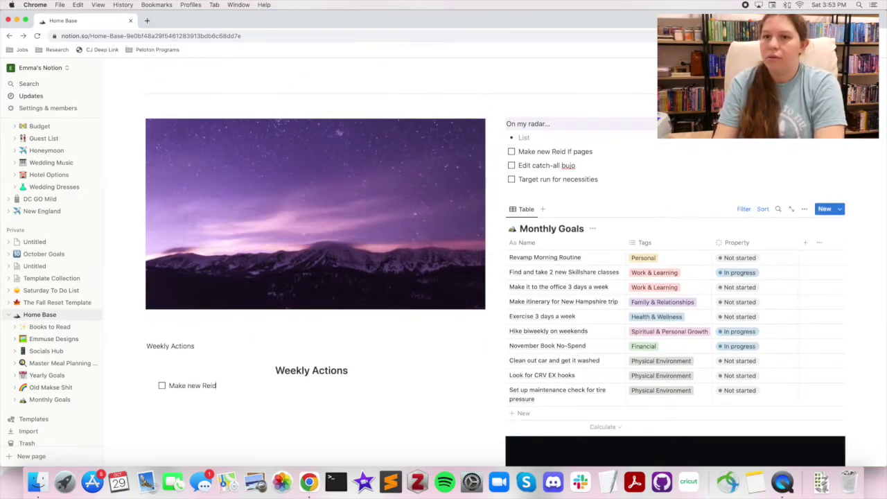
text( if pages)
key(Return)
text(Edit c)
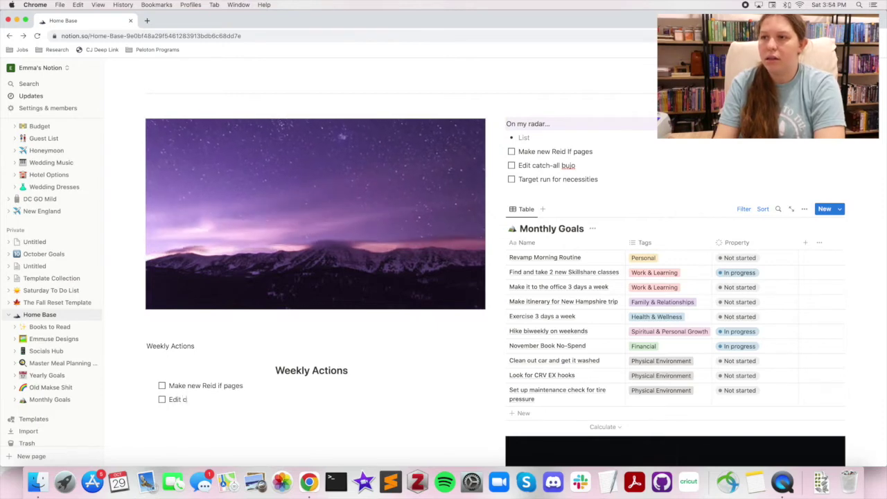
text(atch-all bujo vid)
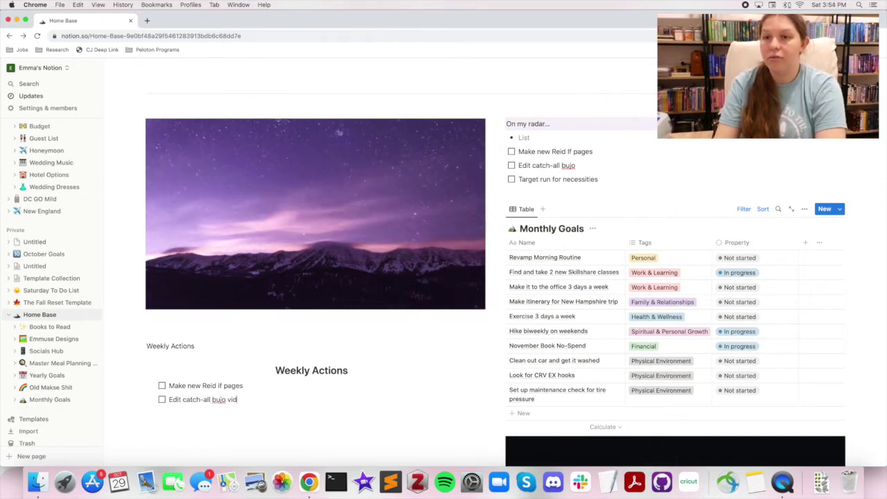
text(eo)
key(Return)
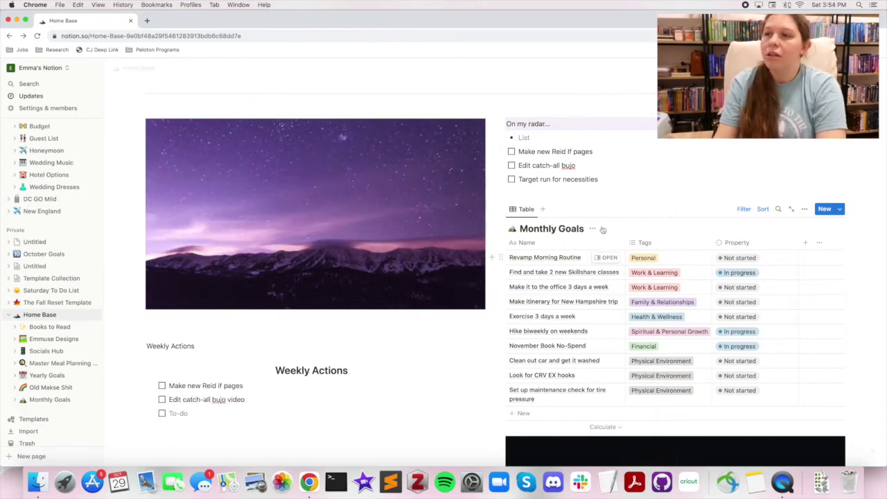
Step: Delete the three On my radar to-dos and select the plain Weekly Actions line
drag(602, 179, 517, 151)
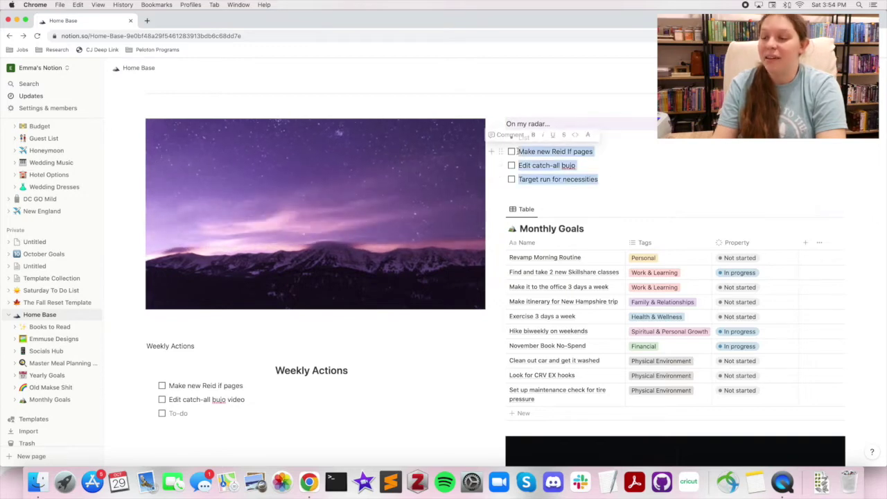
key(BackSpace)
key(BackSpace)
key(BackSpace)
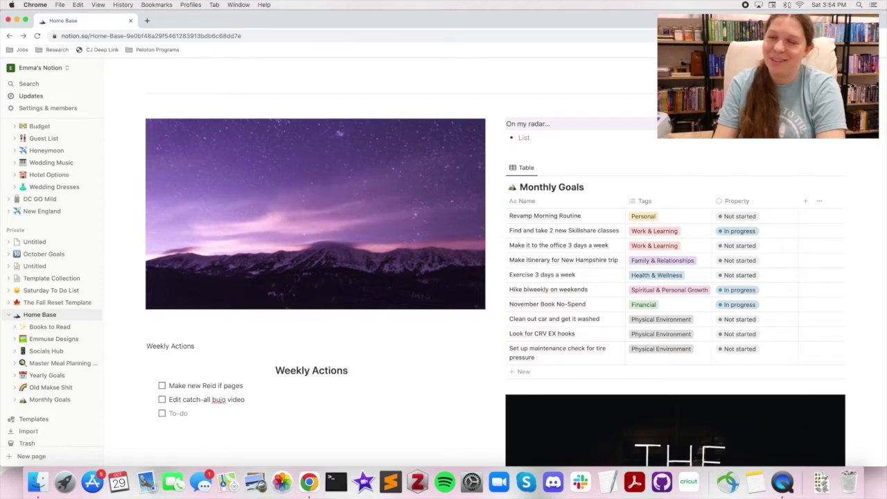
drag(215, 349, 147, 316)
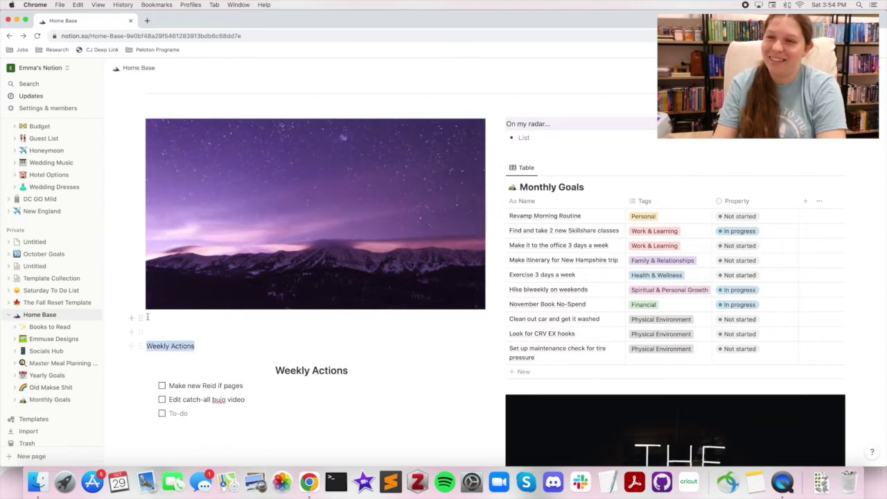
Step: Remove the duplicate Weekly Actions line and add the to-do 'Edit monthly reset video'
key(BackSpace)
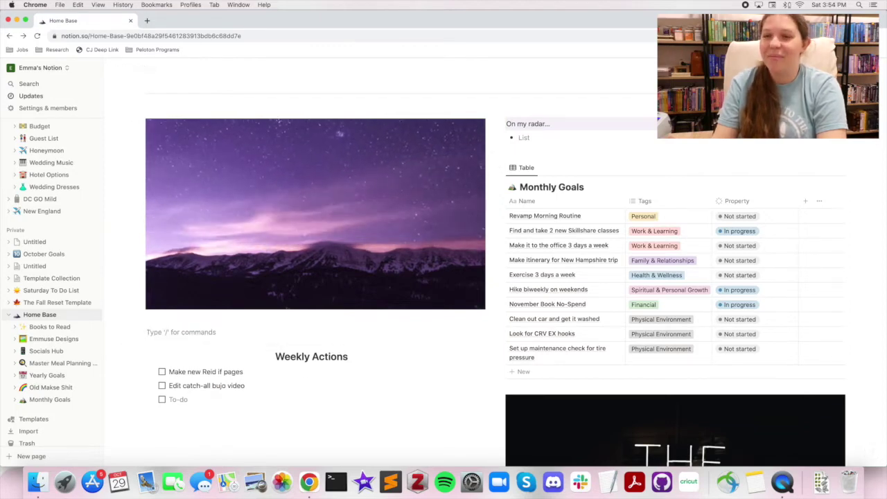
key(BackSpace)
key(BackSpace)
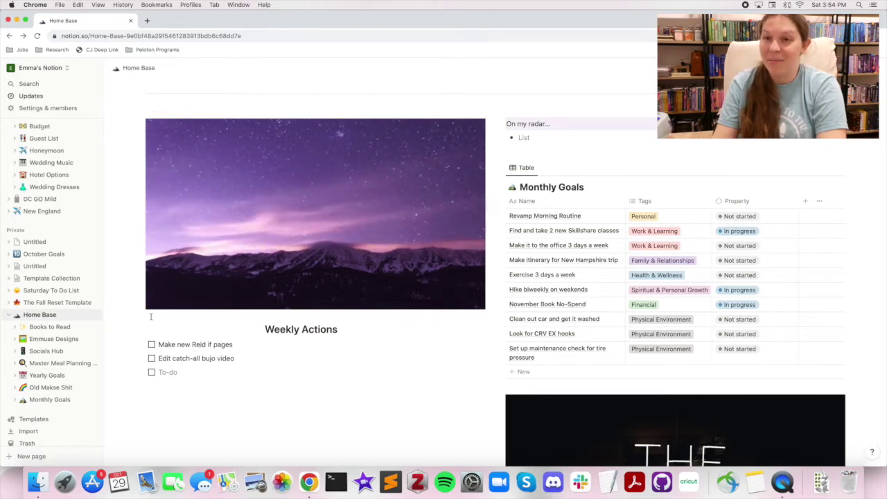
key(Return)
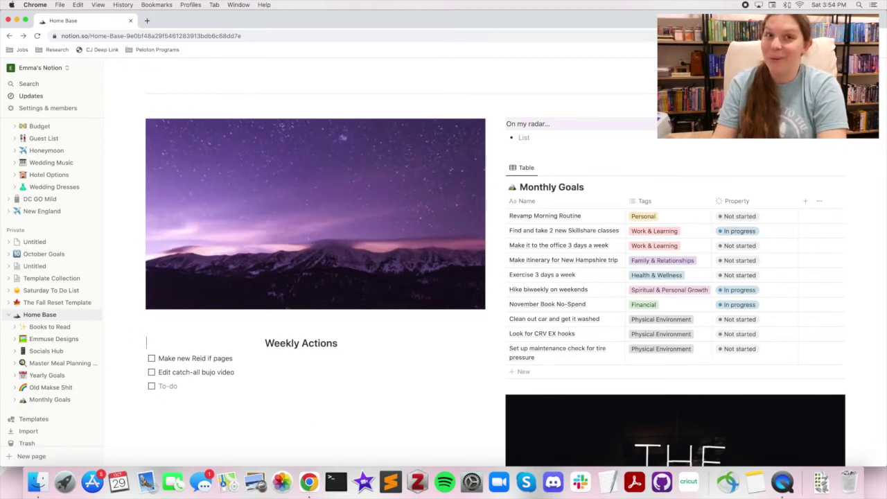
click(210, 390)
text(Edit)
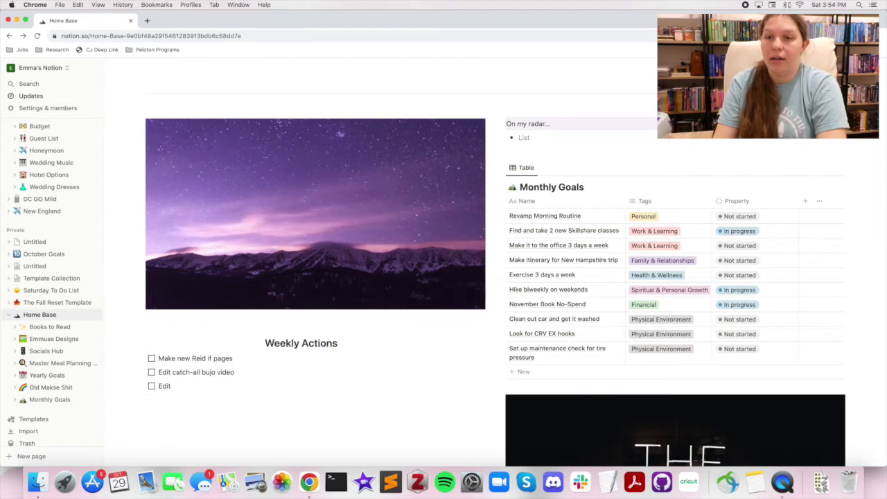
text( monthly reset vid)
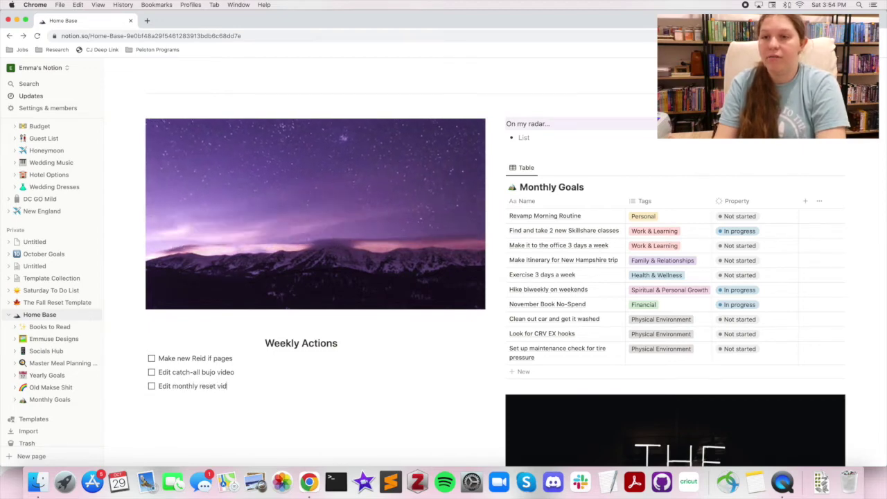
text(eo)
key(Return)
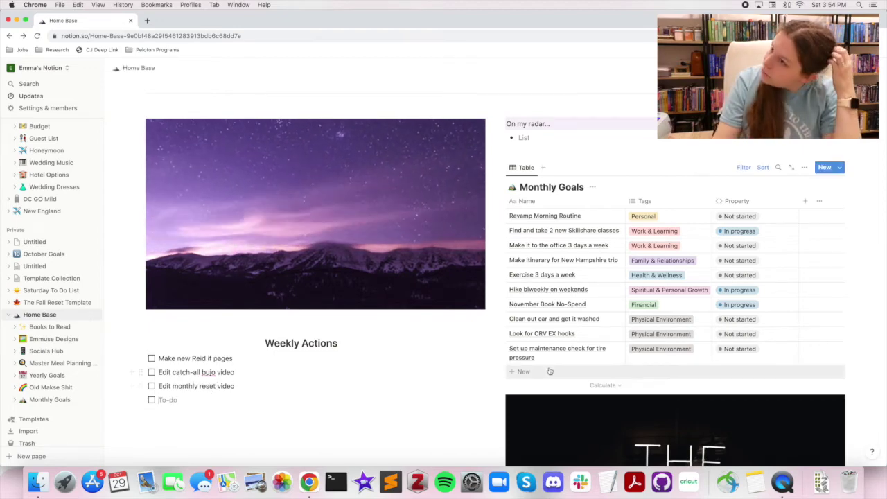
Step: Add to-dos 'Clean out inside of car' and 'Make tandoori chicken on Sunday'
scroll(609, 318, up, 3)
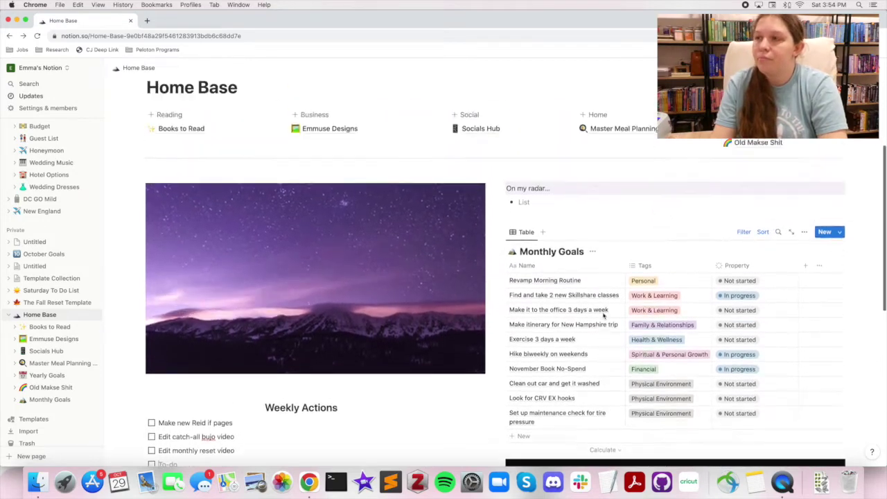
scroll(603, 315, down, 2)
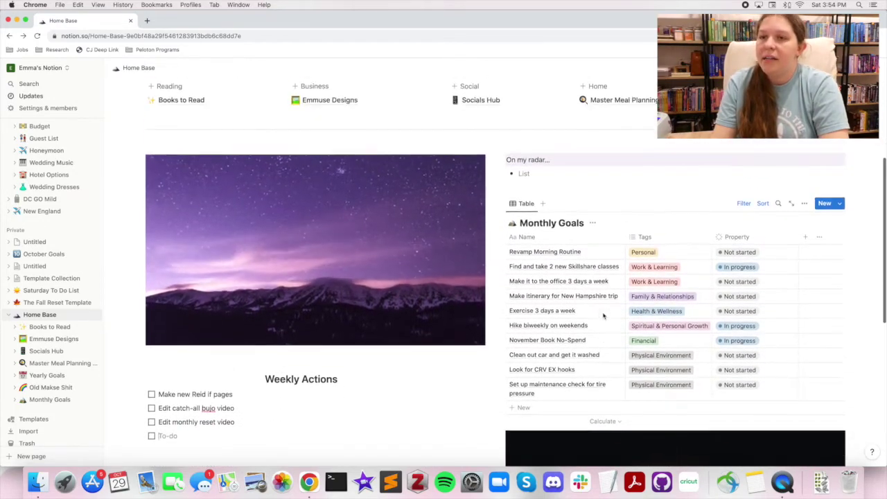
scroll(603, 316, down, 1)
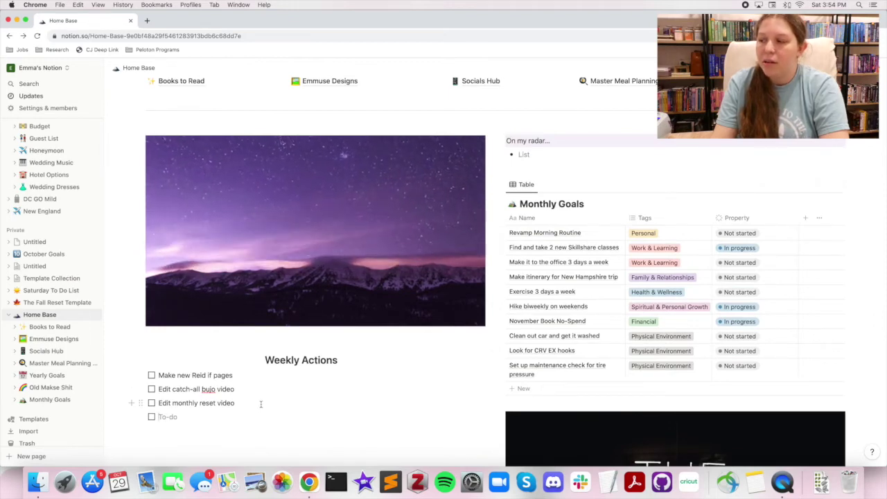
text(Clean out)
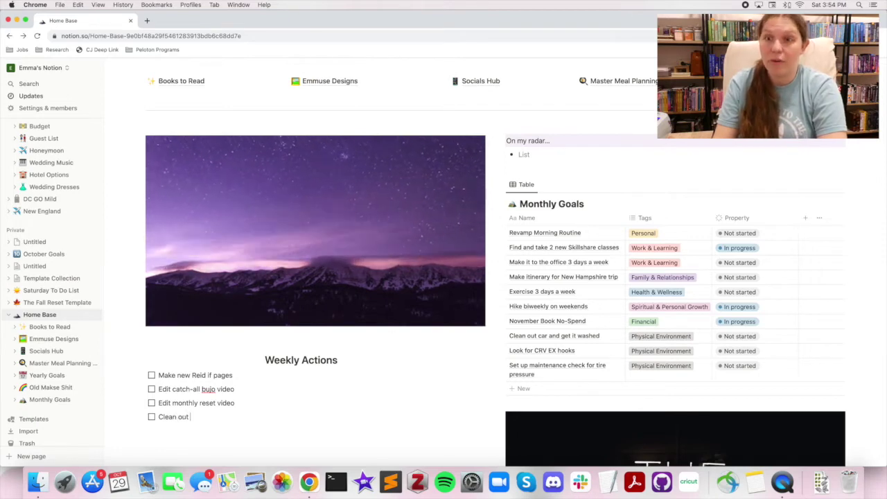
text( inside of car)
key(Return)
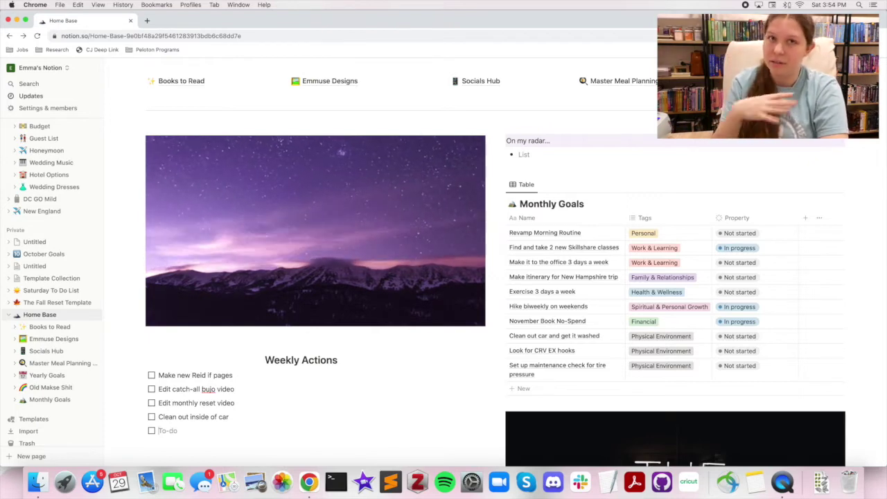
text(Make tan)
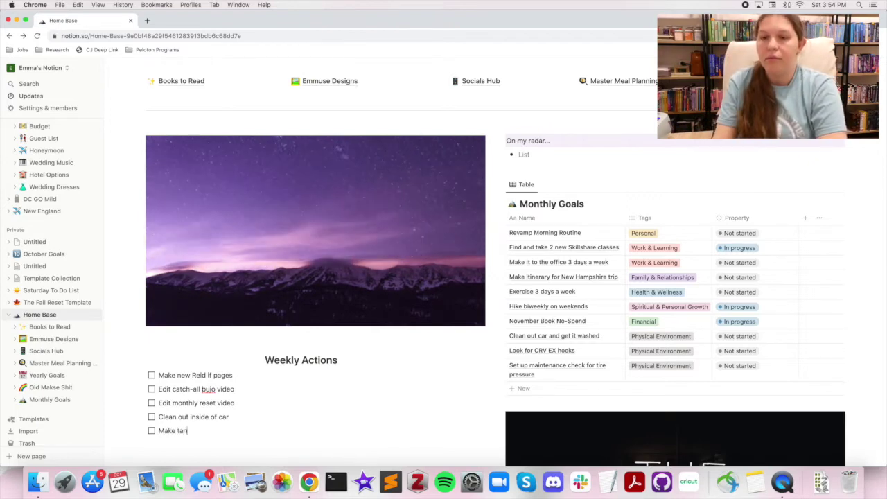
text(doori chicken)
key(Return)
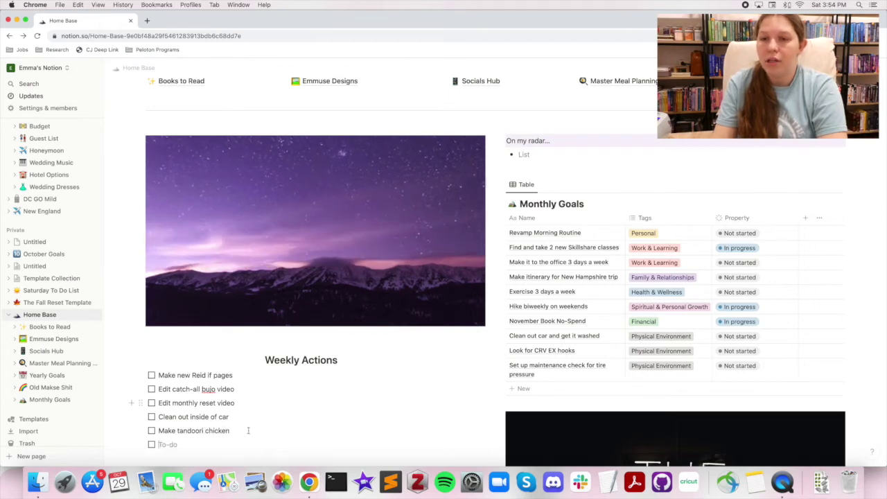
text(on Su)
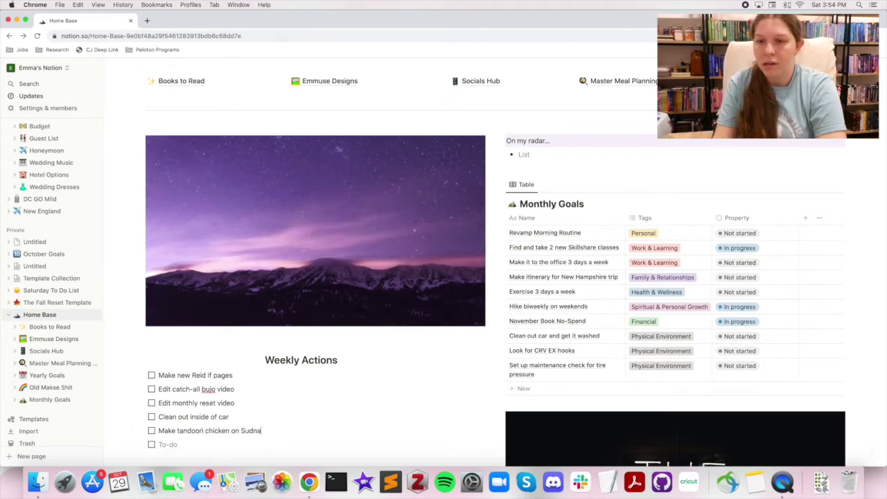
text(nday)
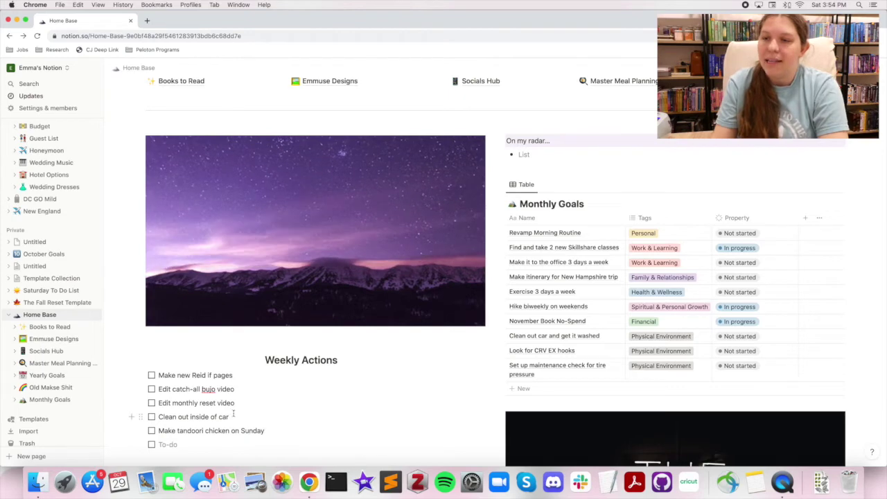
Step: Add to-dos 'Call PT?' and 'Take pilates class on Sunday'
scroll(248, 412, down, 1)
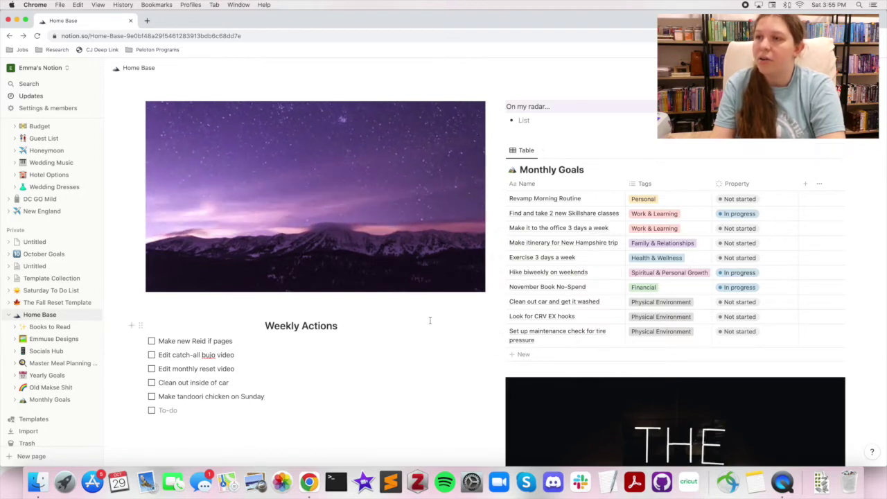
click(259, 407)
text(C)
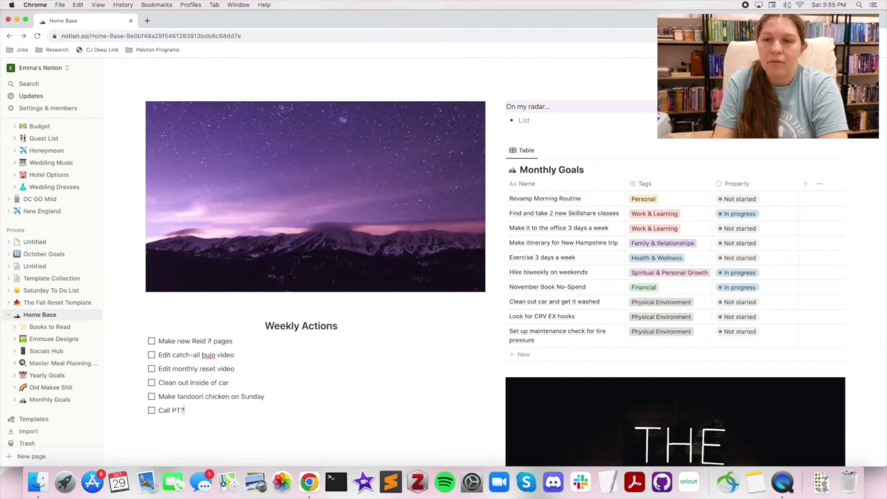
key(Return)
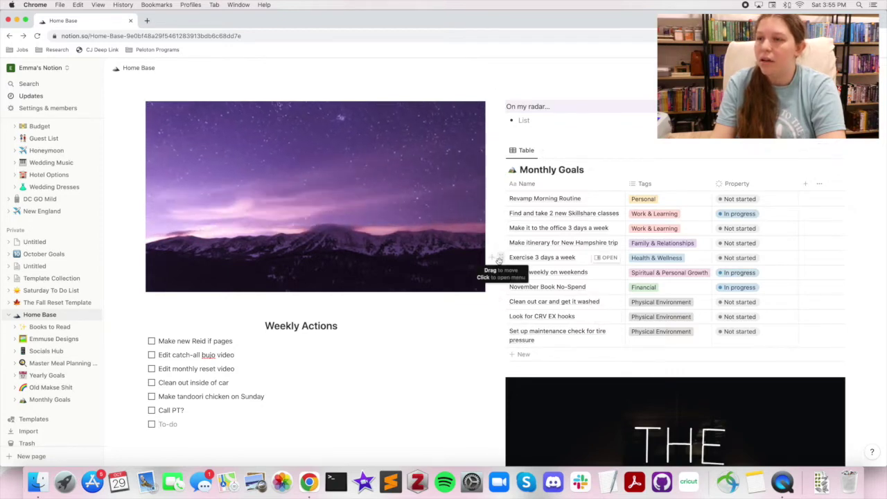
click(190, 424)
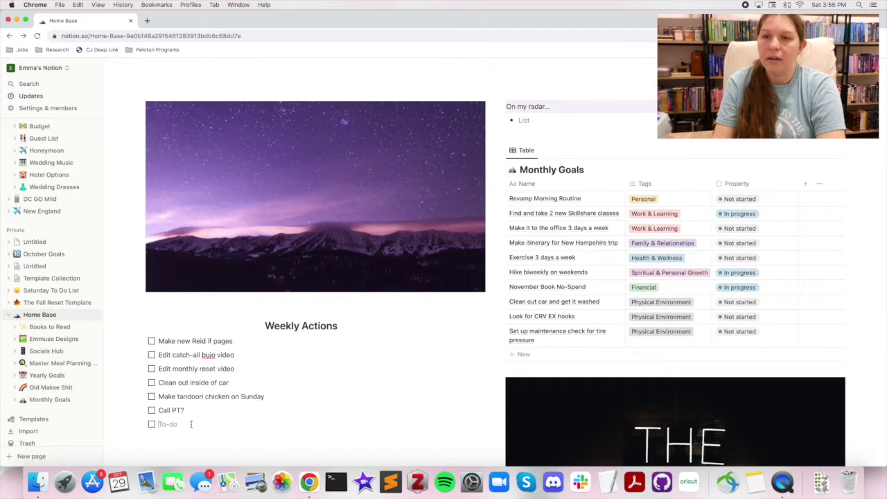
text(Take )
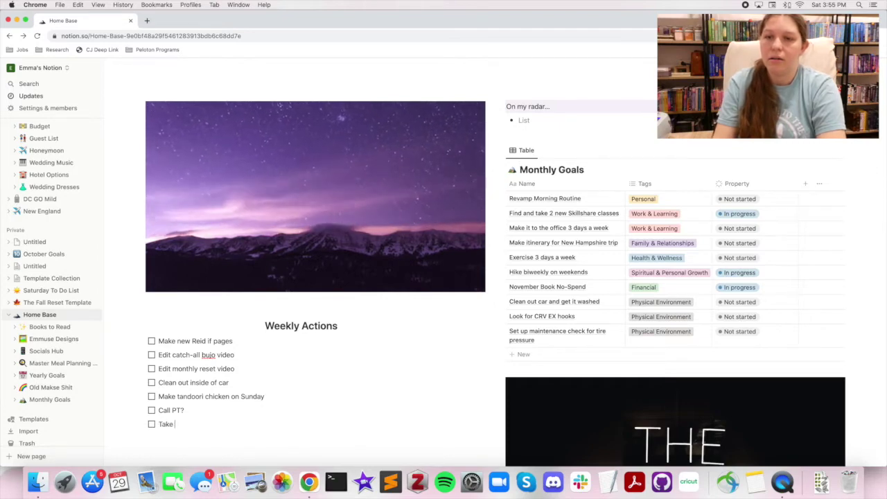
text(pilates c)
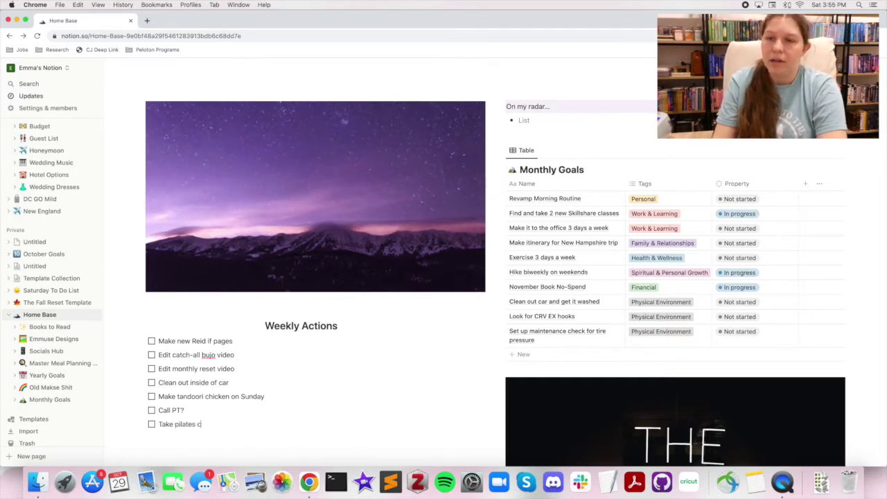
text(lass on Sunday)
key(Return)
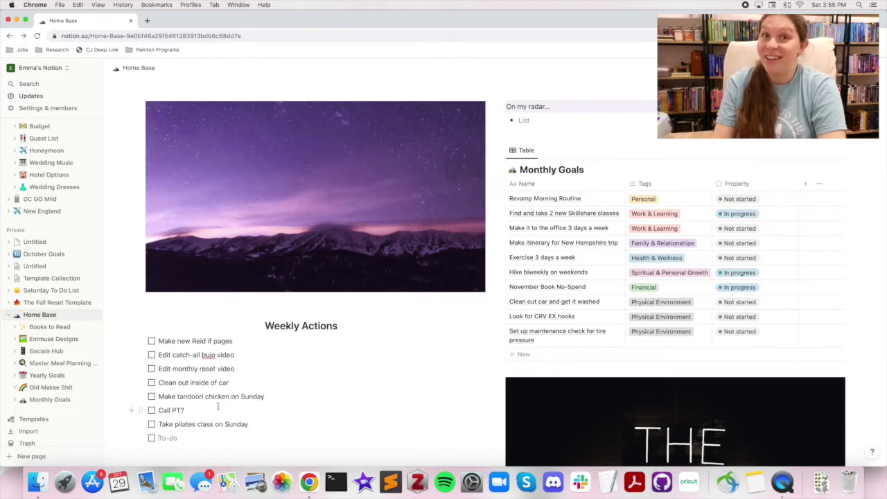
Step: Add to-dos 'Start a watercolor skillshare class' and 'Meal prep lunches'
scroll(217, 406, down, 1)
scroll(217, 407, down, 1)
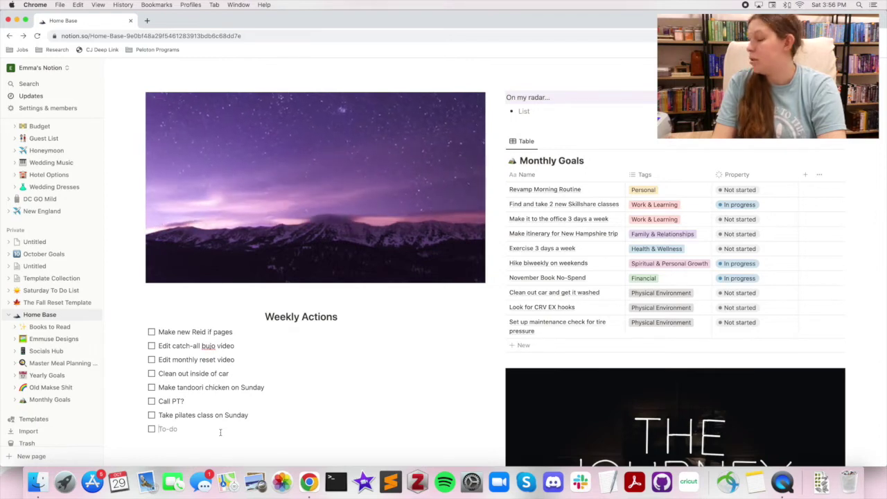
text(Start )
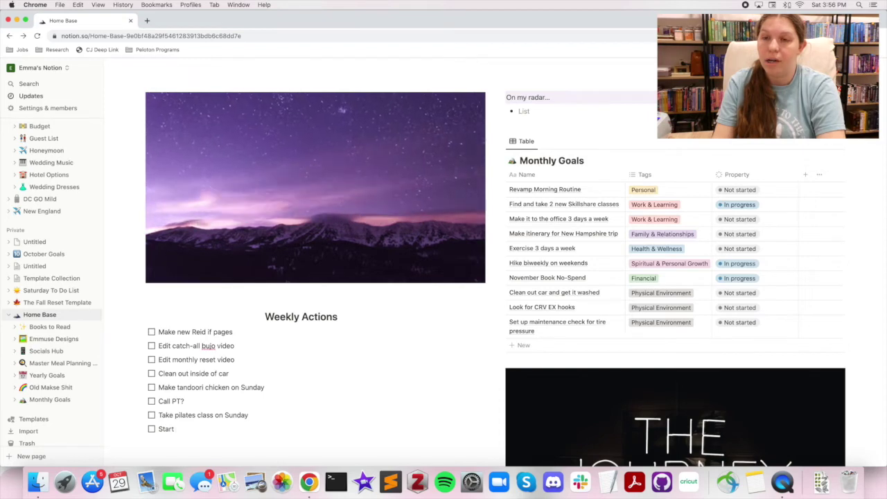
text(a)
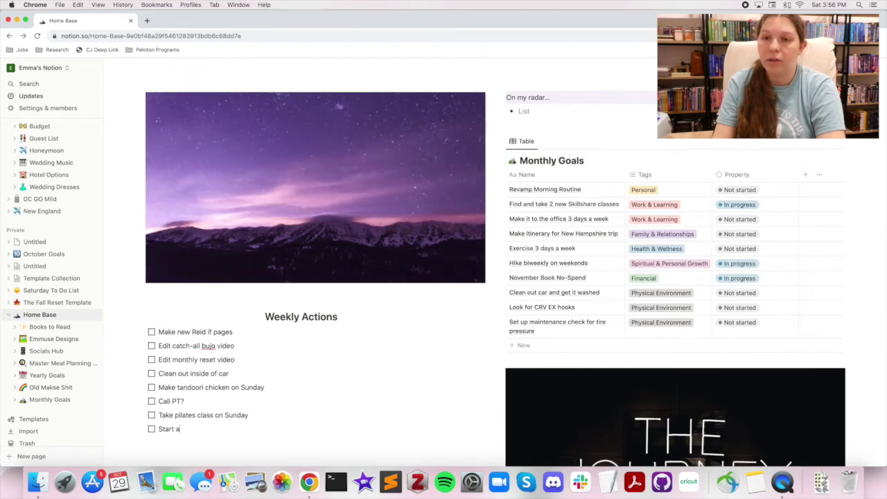
text( watercolor ski)
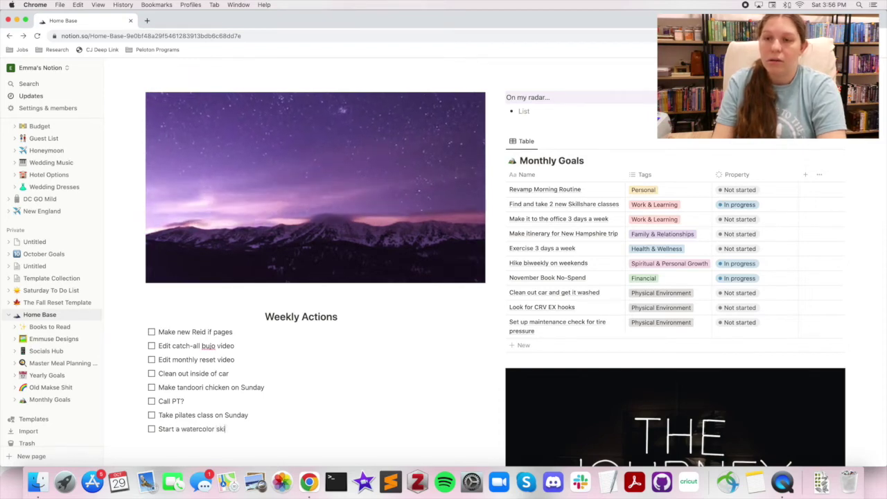
text(llshare class)
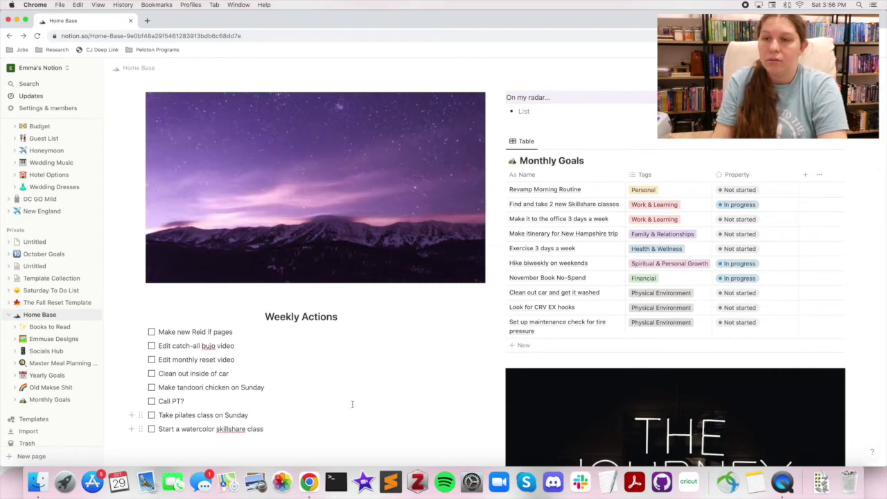
scroll(291, 416, down, 1)
key(Return)
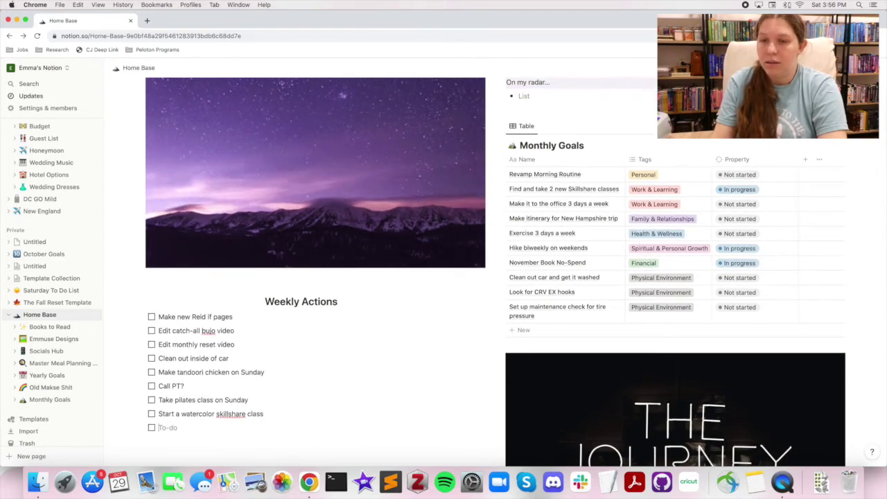
key(BackSpace)
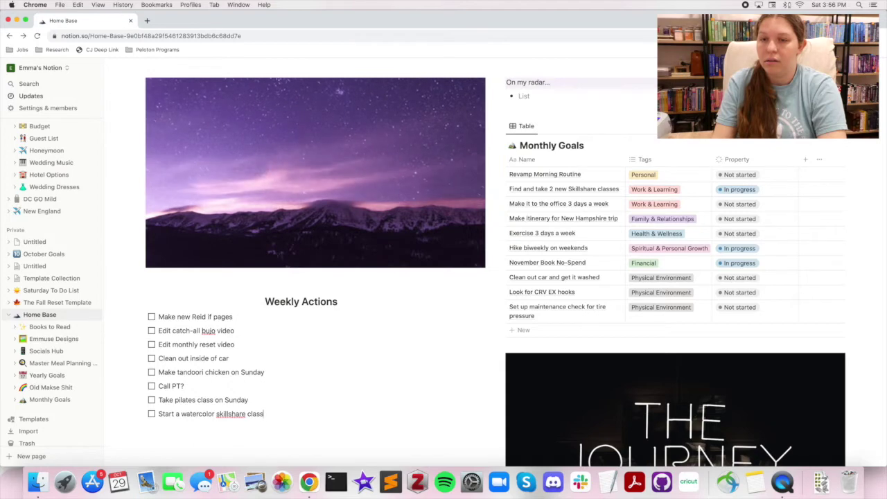
scroll(307, 354, down, 3)
scroll(307, 355, down, 4)
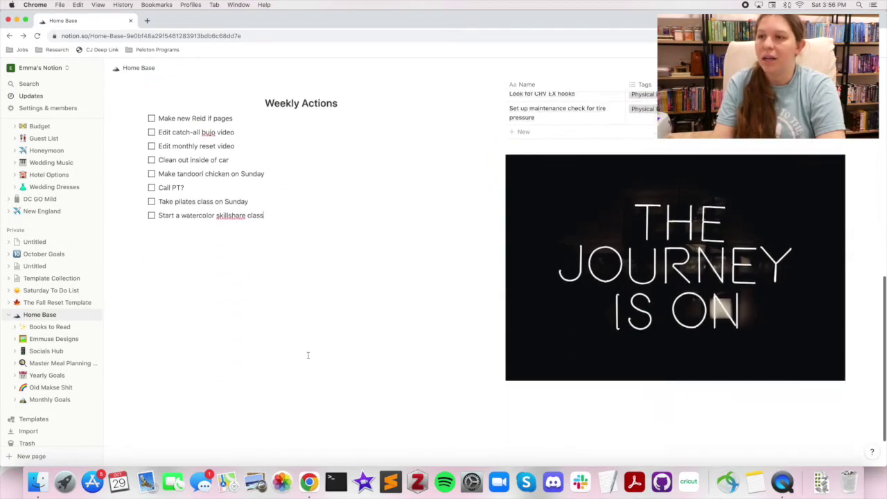
scroll(307, 355, up, 7)
scroll(308, 355, down, 1)
scroll(308, 354, down, 2)
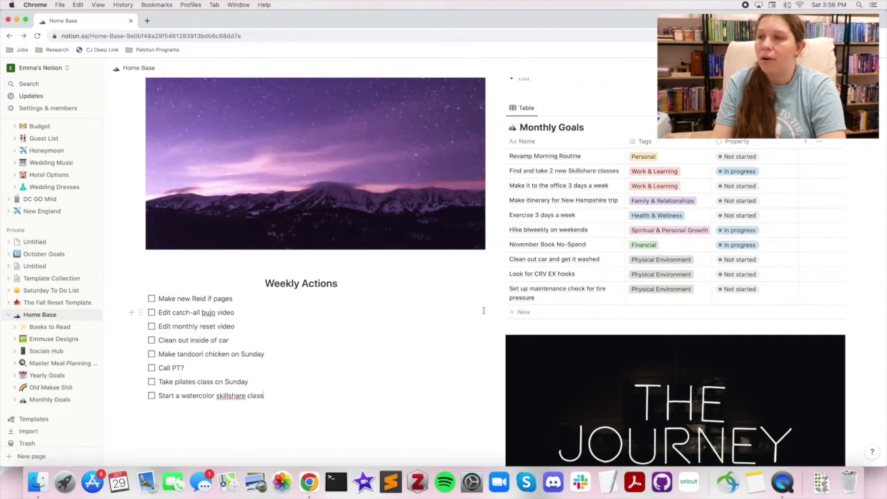
key(Return)
text(Meal p)
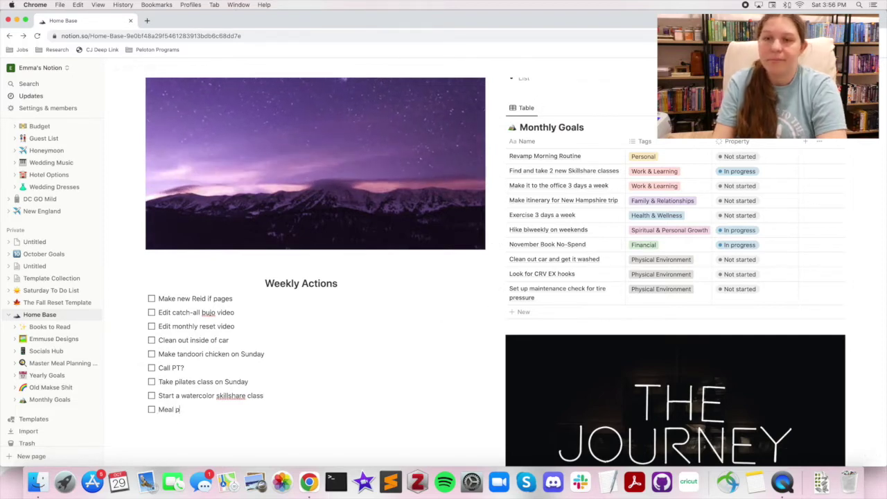
text(rep lunches)
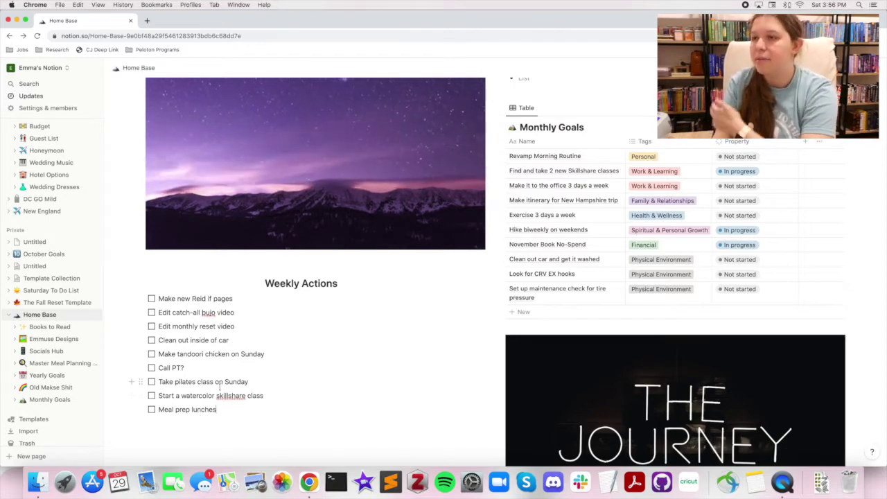
Step: In Books to Read, delete the last row, the 'How to Excavate a Heart' ebook
scroll(223, 388, down, 5)
scroll(223, 388, up, 10)
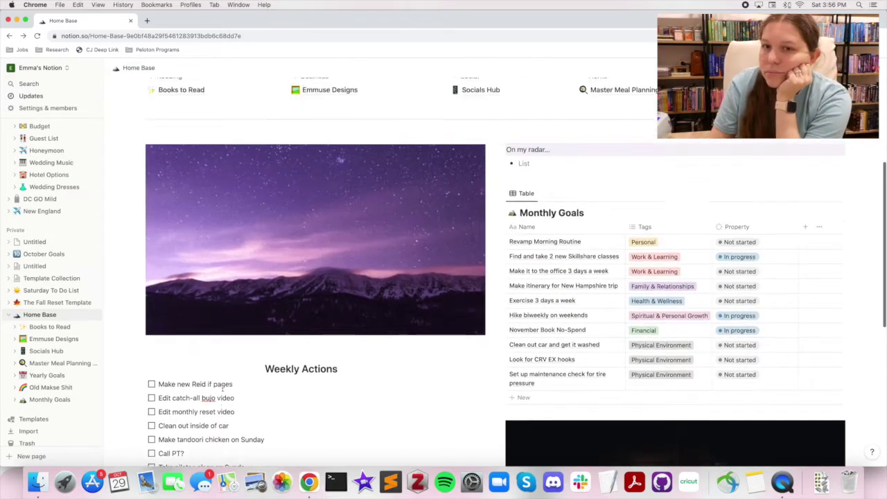
scroll(222, 388, down, 1)
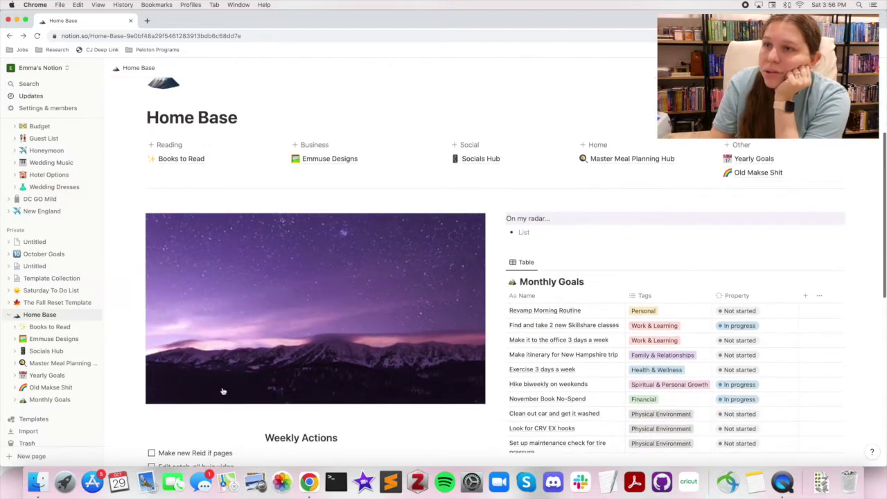
click(190, 159)
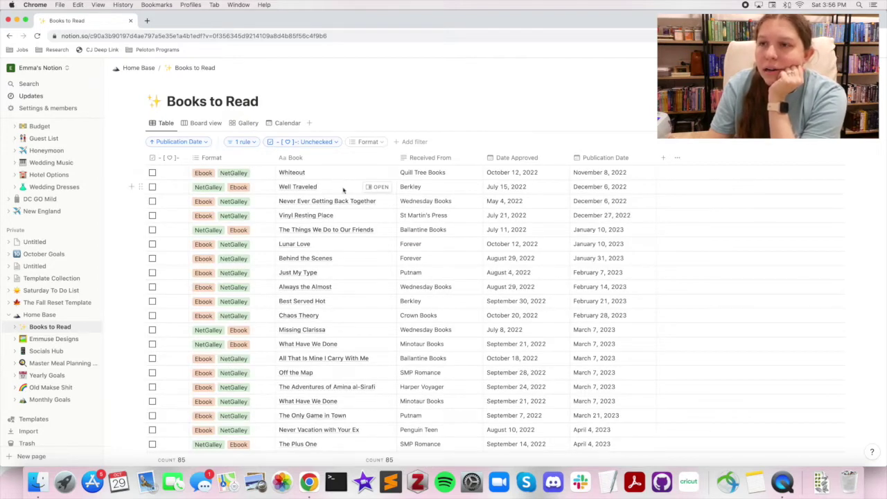
scroll(290, 182, down, 1)
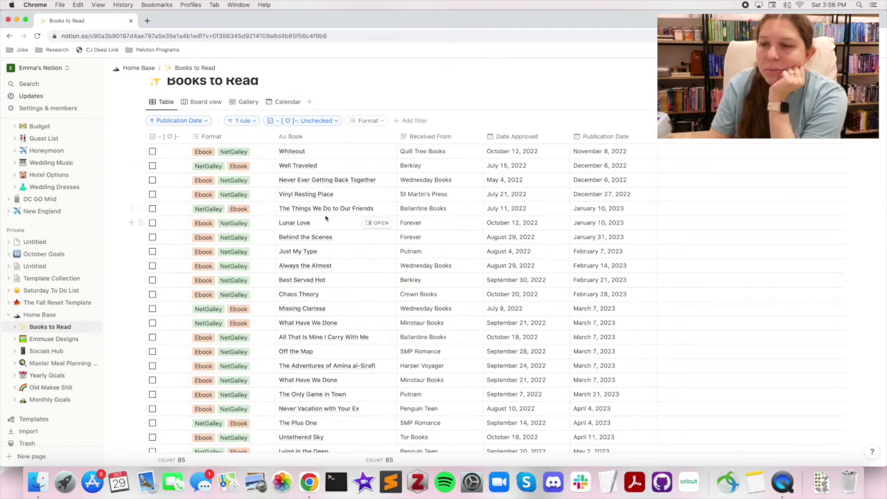
scroll(326, 218, down, 5)
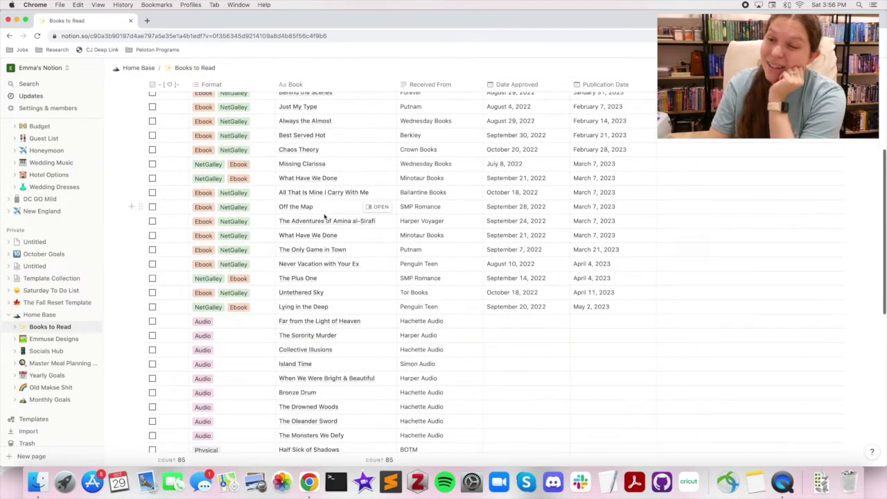
scroll(325, 217, down, 10)
scroll(324, 217, up, 2)
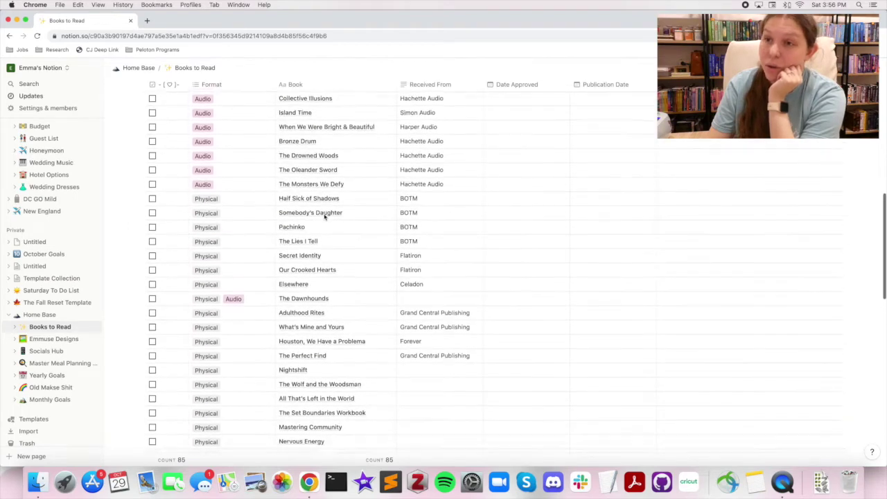
scroll(324, 217, up, 3)
scroll(324, 216, down, 15)
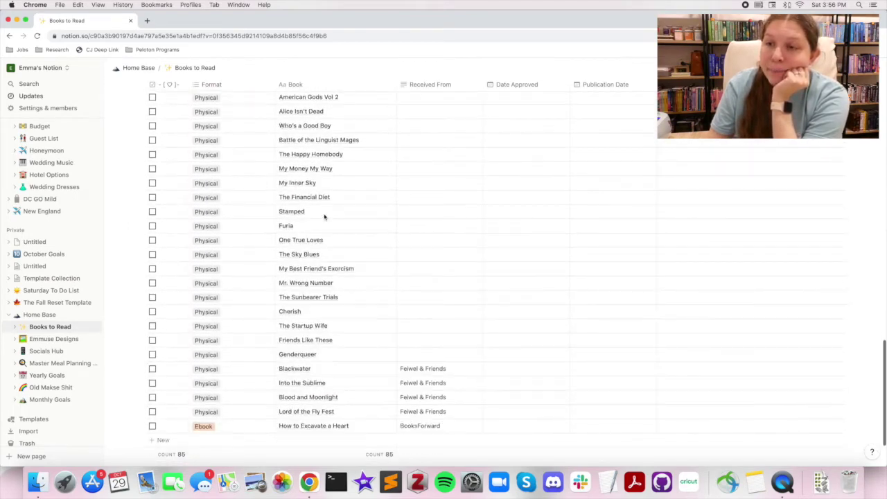
scroll(324, 217, down, 1)
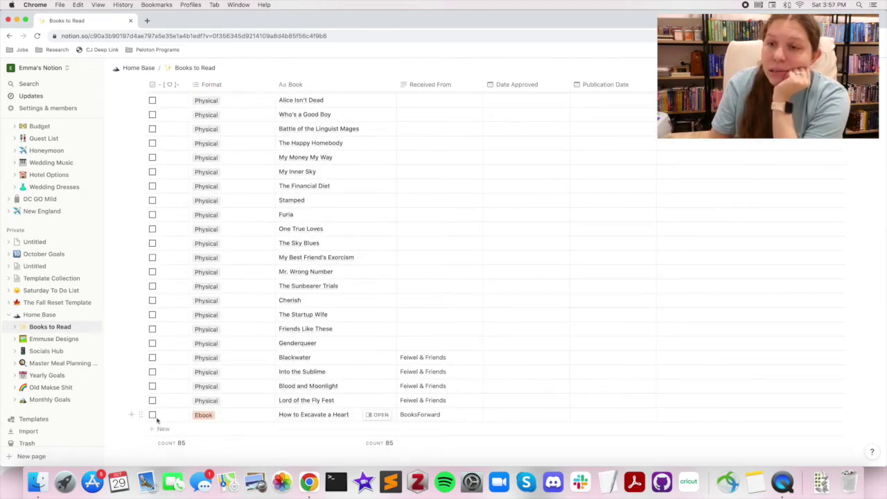
key(BackSpace)
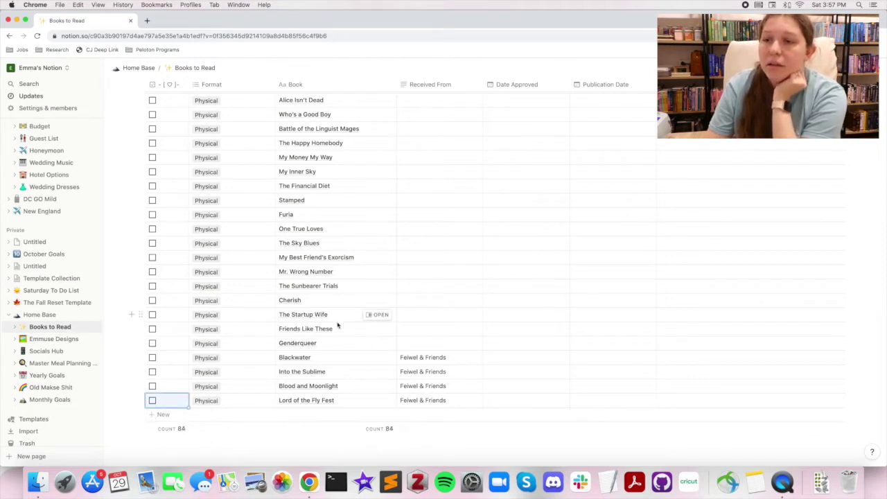
Step: Scroll back to the top of the database and return to Home Base via the breadcrumb
scroll(337, 325, up, 5)
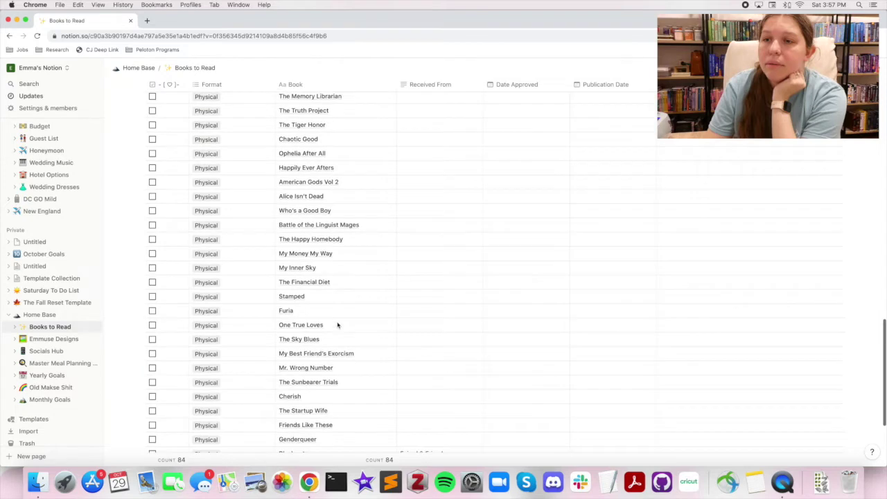
scroll(338, 325, up, 8)
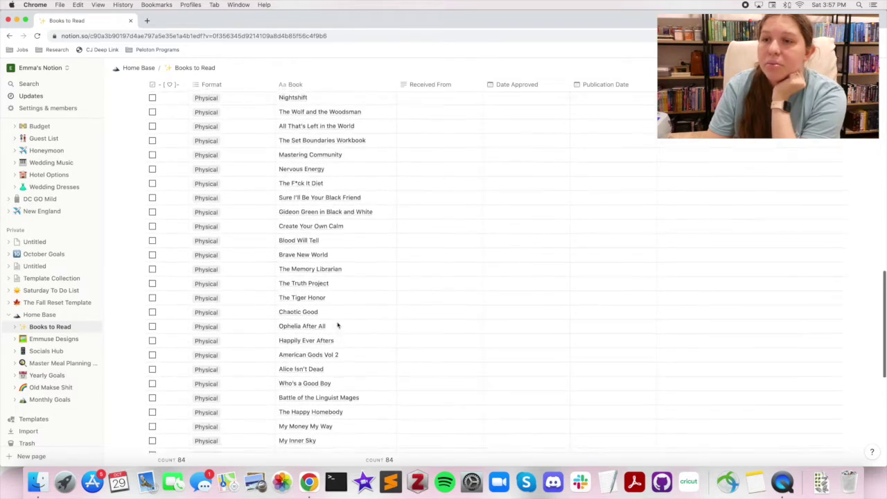
scroll(338, 325, up, 5)
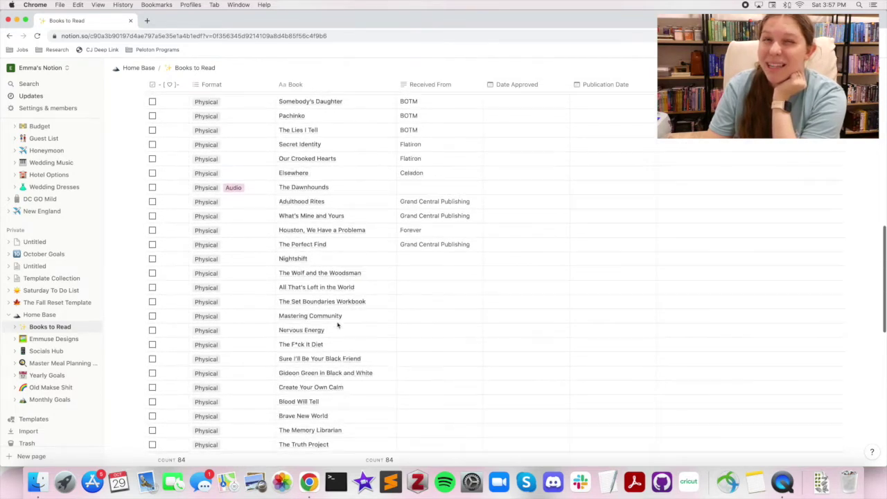
scroll(337, 325, up, 4)
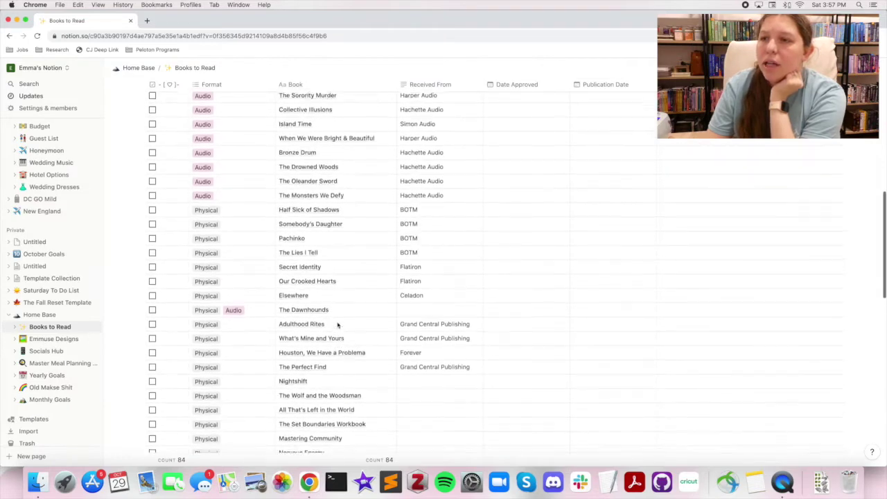
scroll(337, 325, up, 3)
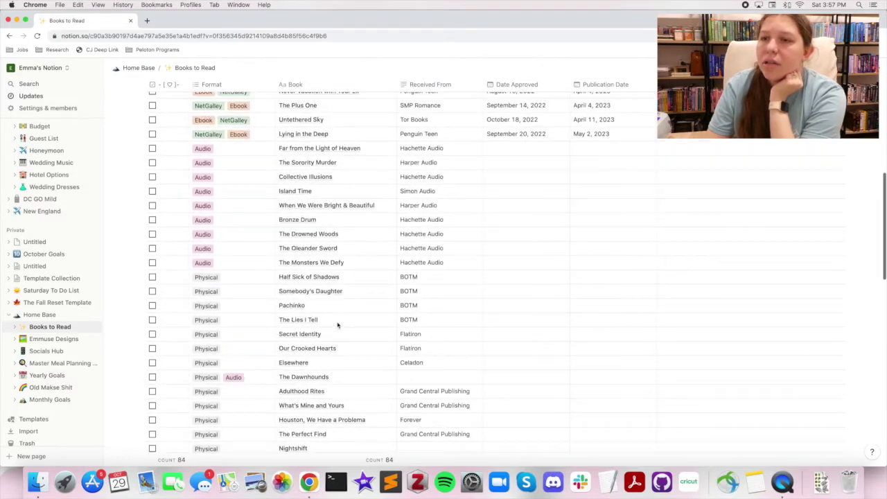
scroll(337, 325, up, 4)
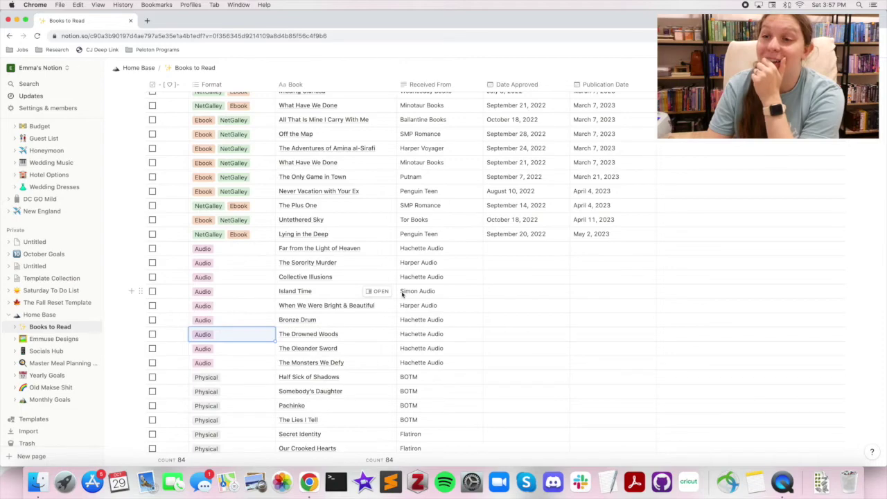
scroll(327, 285, up, 5)
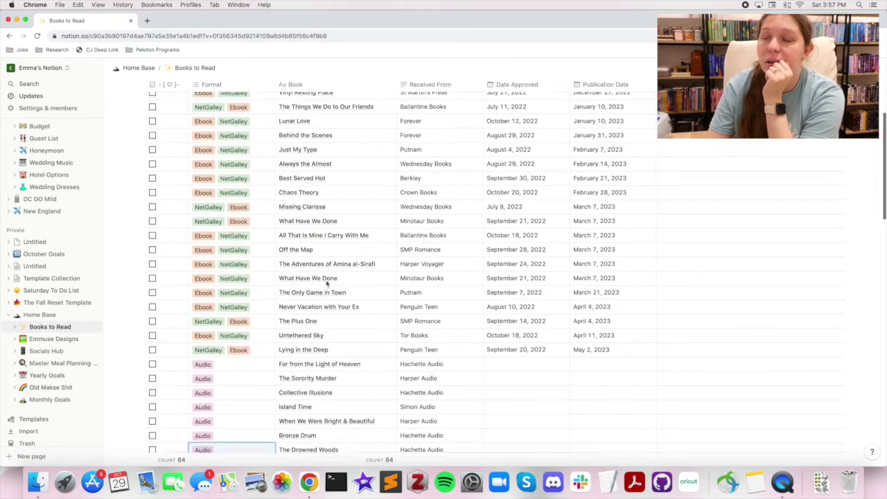
scroll(327, 283, up, 5)
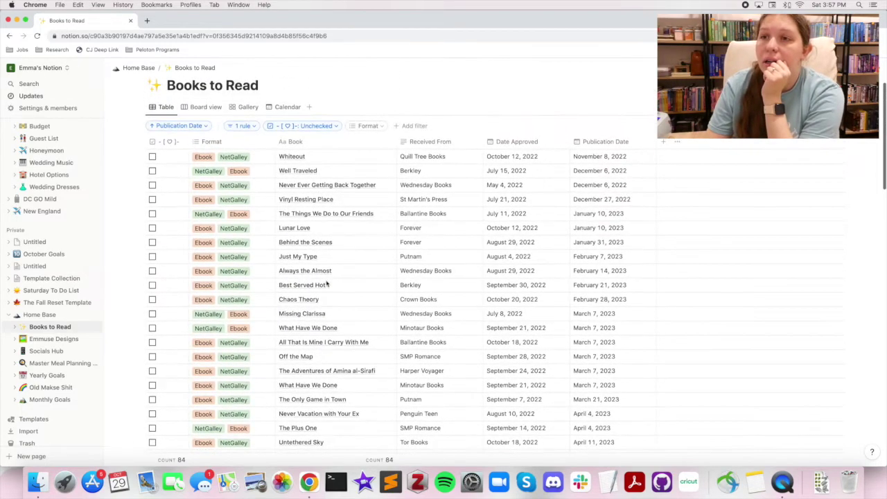
scroll(327, 283, down, 1)
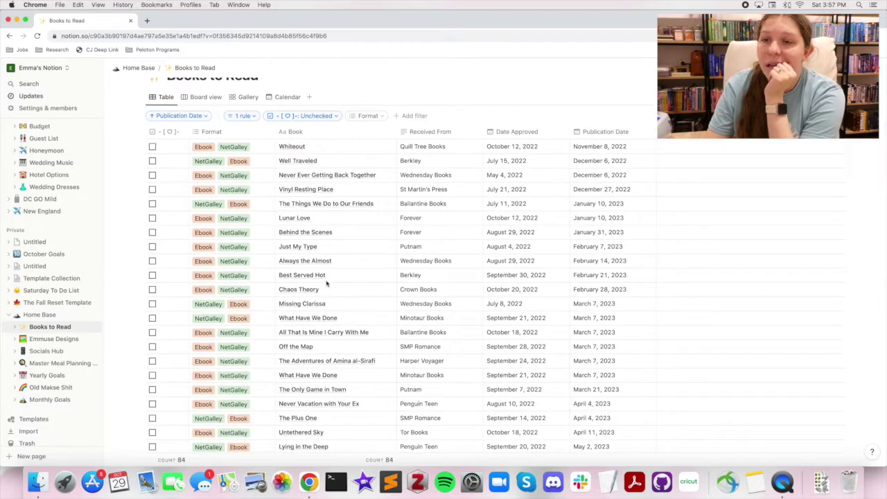
scroll(307, 253, up, 2)
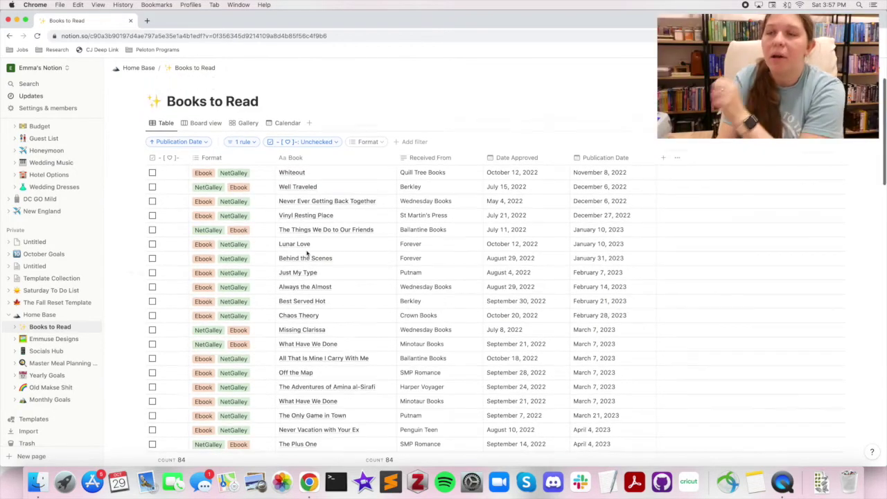
click(130, 68)
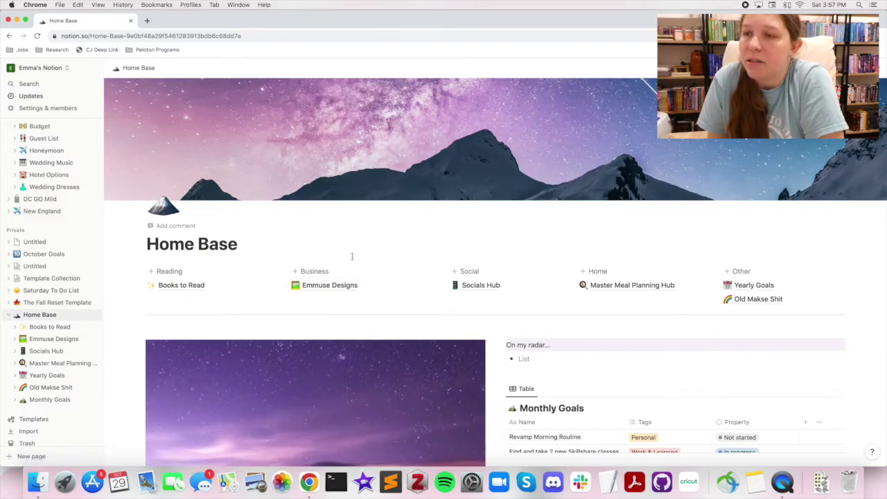
Step: In Socials Hub, add a 'Growth Tracker' Heading 2 below Future Projects
click(532, 288)
scroll(531, 287, down, 10)
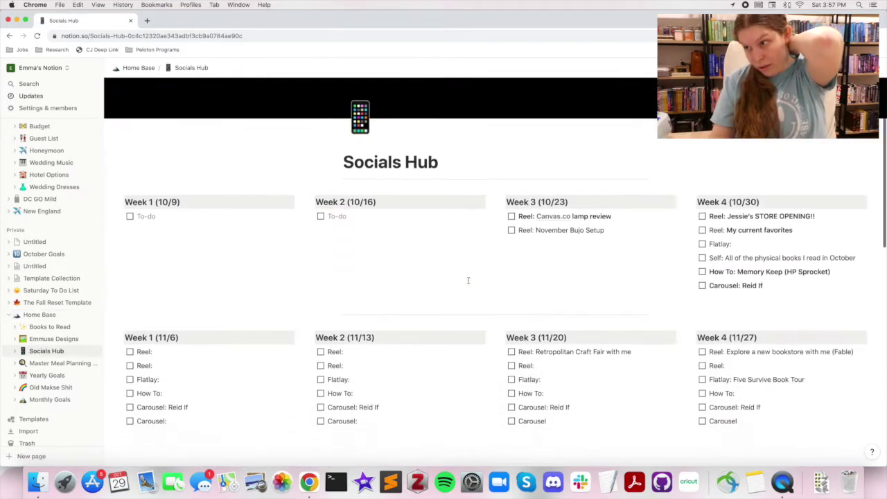
scroll(546, 294, down, 5)
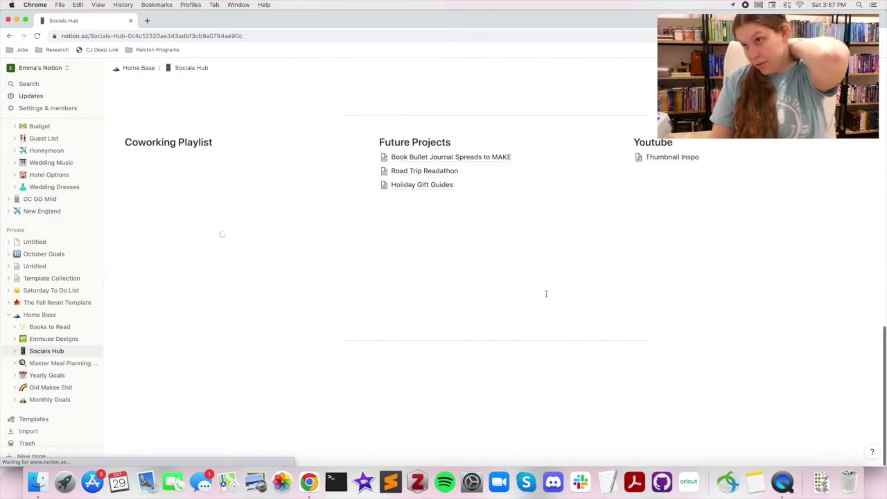
scroll(546, 294, up, 2)
scroll(610, 313, up, 2)
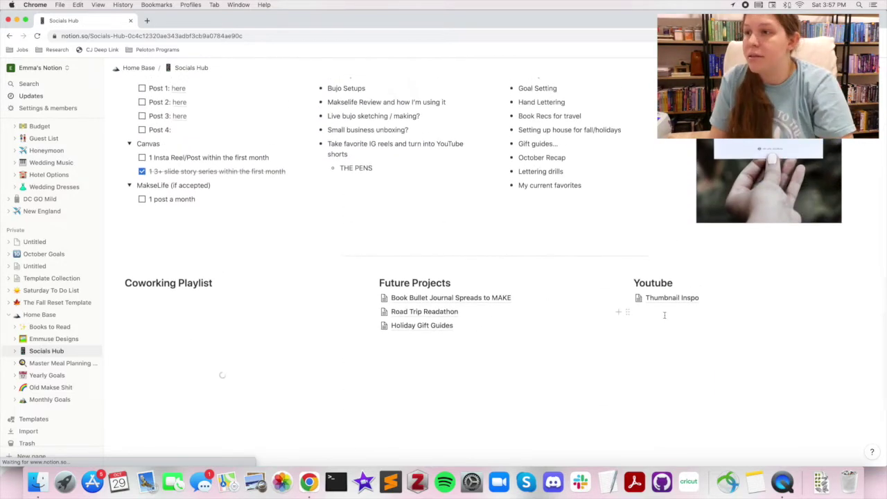
scroll(490, 333, down, 2)
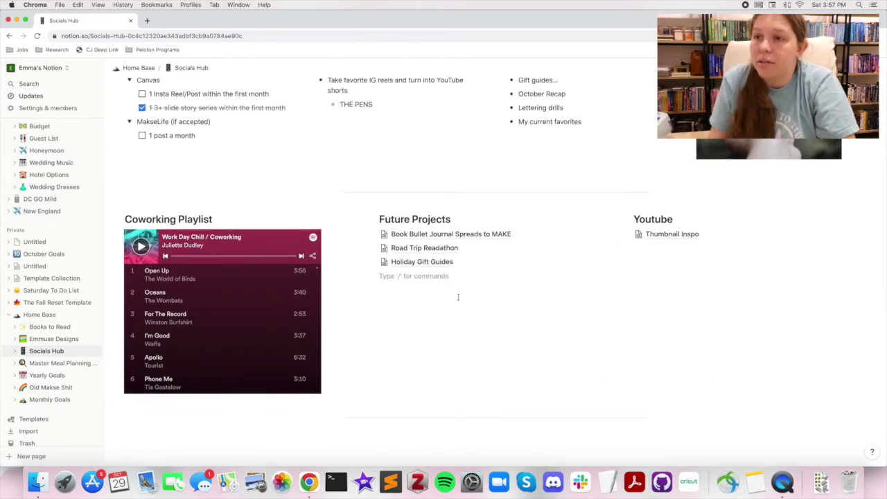
key(Return)
key(Return)
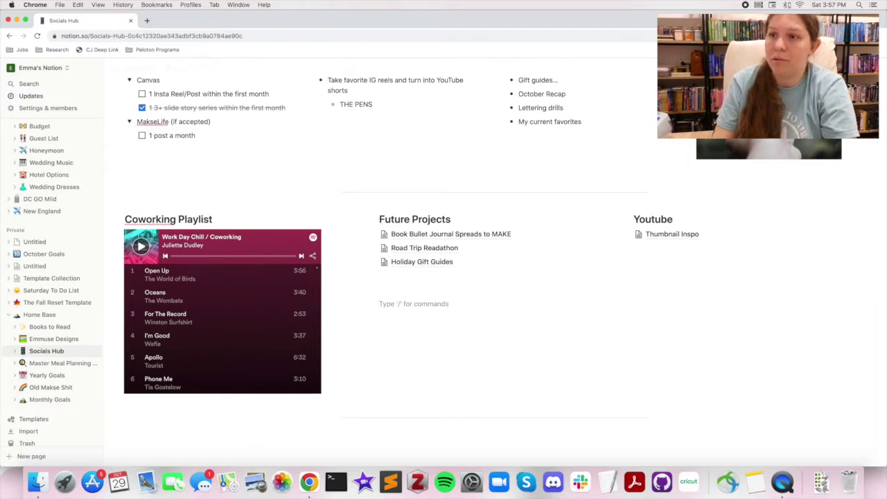
key(BackSpace)
text(/head)
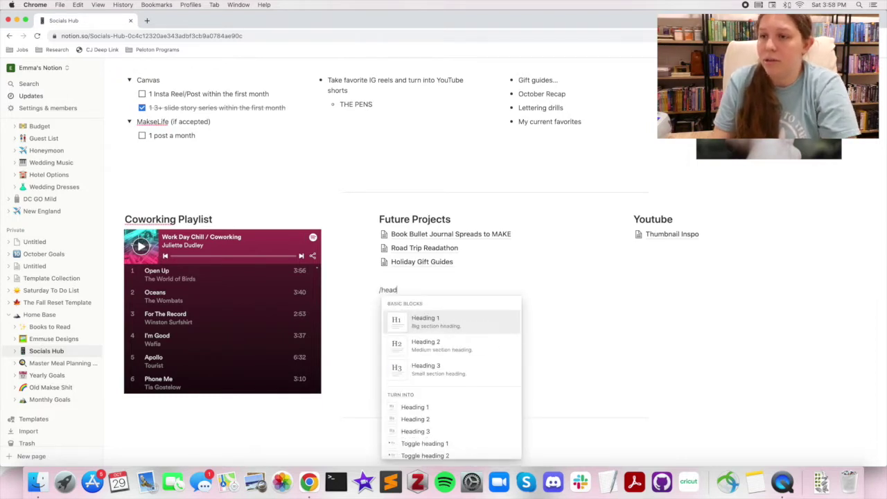
key(Down)
key(Return)
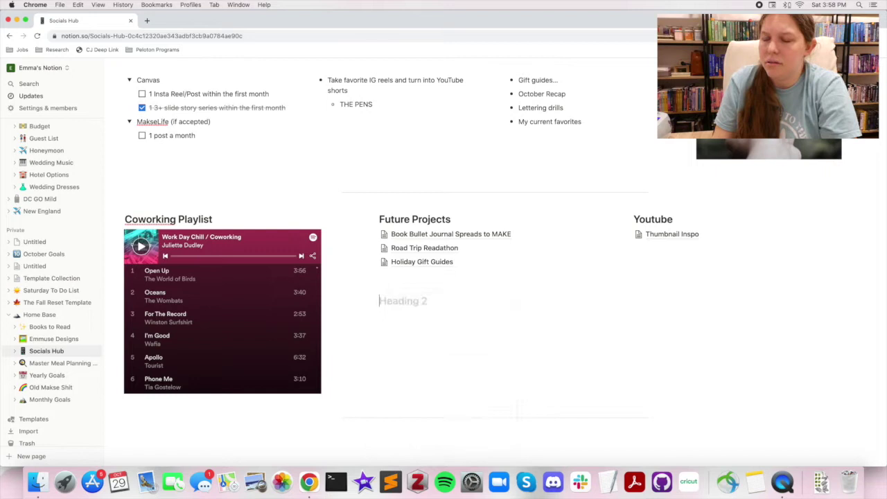
text(Growth Tracker)
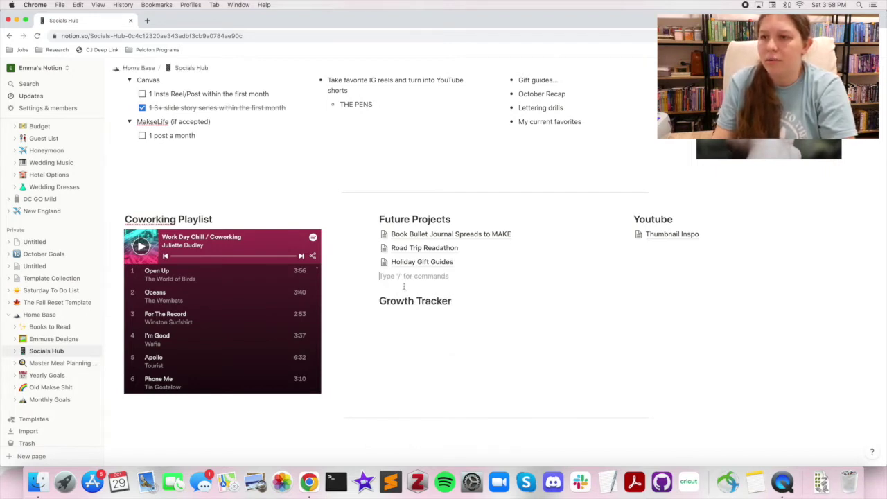
key(BackSpace)
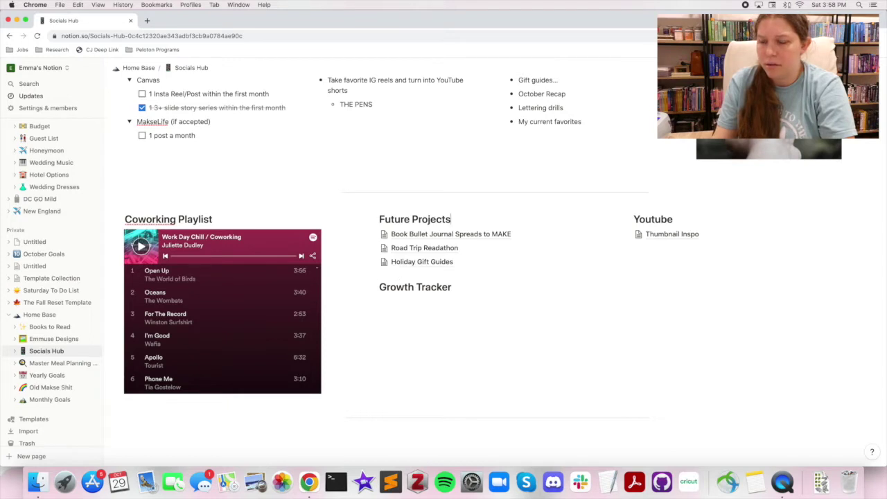
Step: Create a new sub-page under Growth Tracker using the empty-with-icon option
click(482, 292)
key(Return)
text(/pag)
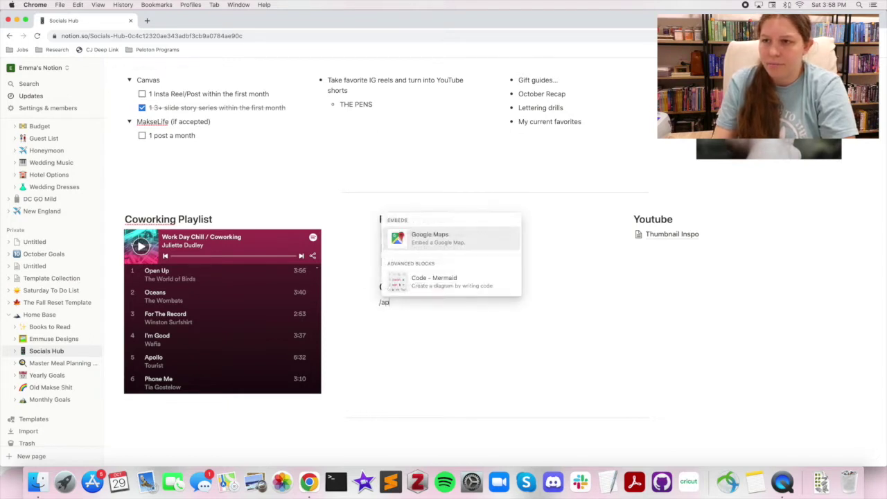
text(e)
key(Return)
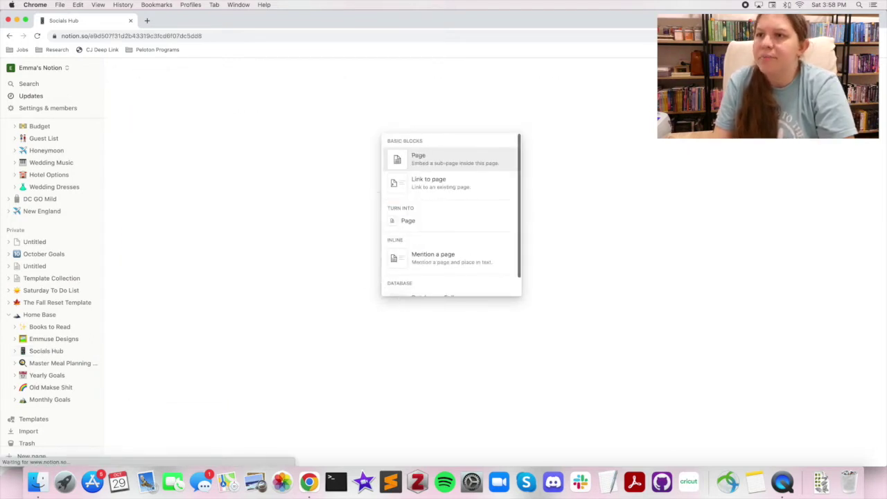
key(Up)
key(Up)
key(Up)
key(Up)
key(Up)
key(Up)
key(Up)
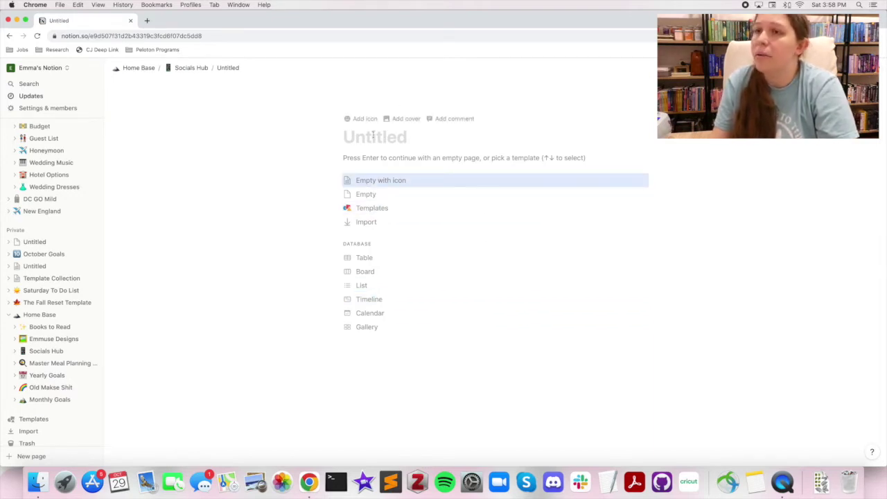
Step: Add a cover from Unsplash by searching 'growth' and choosing a leaf photo
click(408, 119)
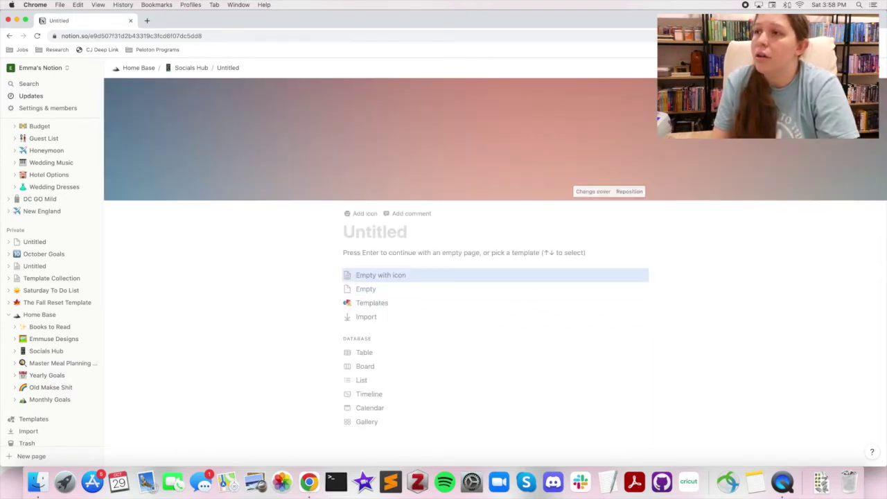
click(593, 191)
click(575, 208)
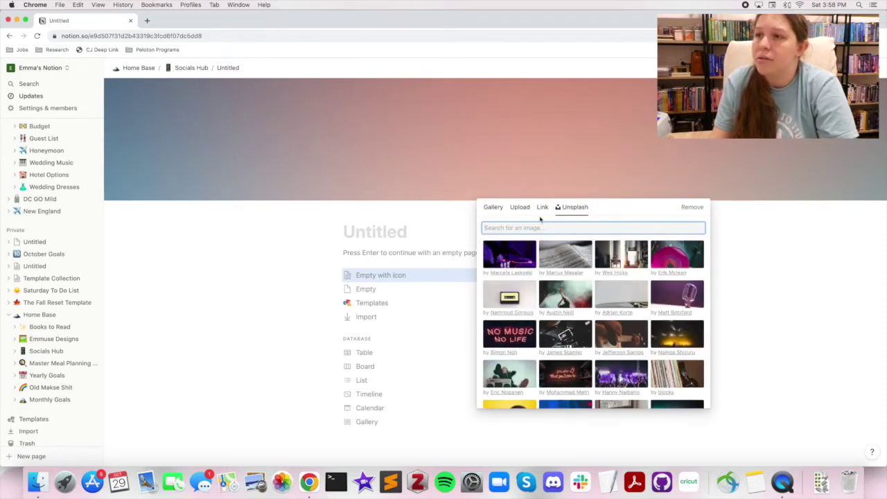
text(growth)
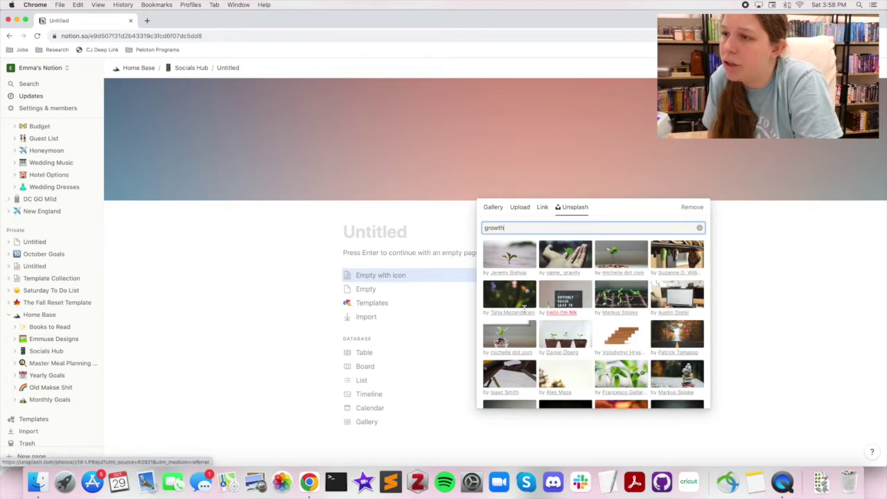
scroll(517, 302, down, 3)
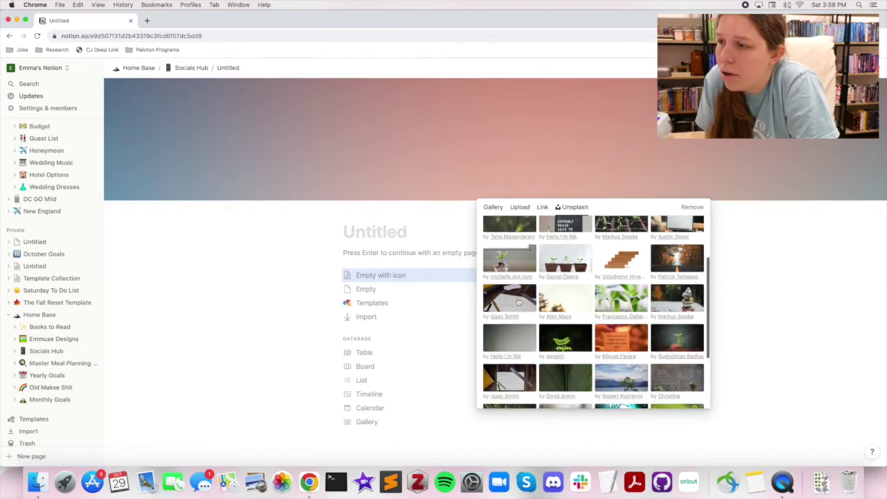
scroll(518, 302, down, 3)
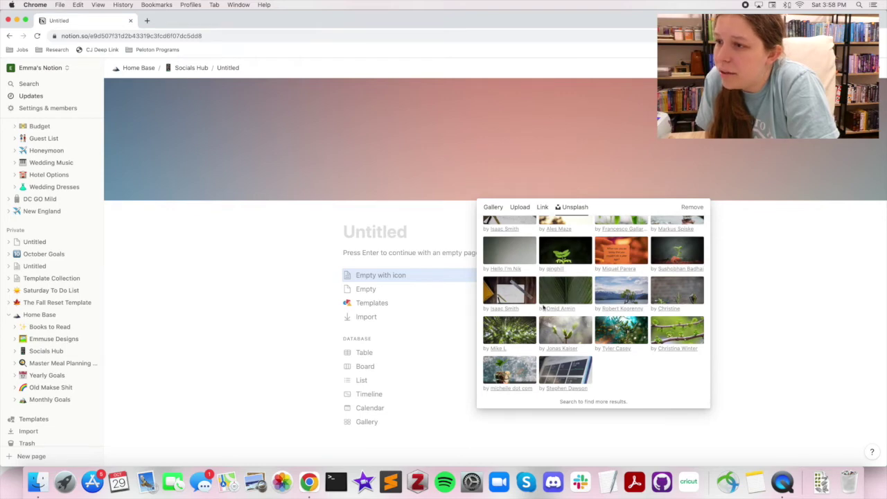
scroll(543, 307, up, 4)
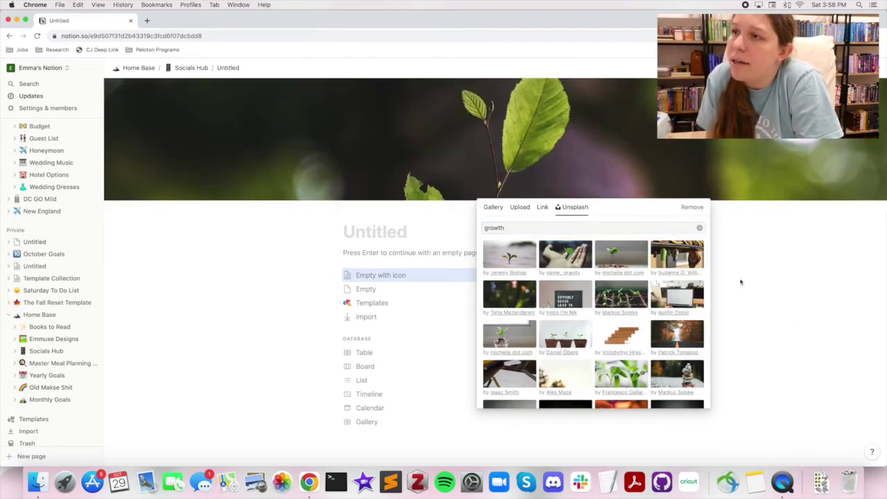
click(590, 162)
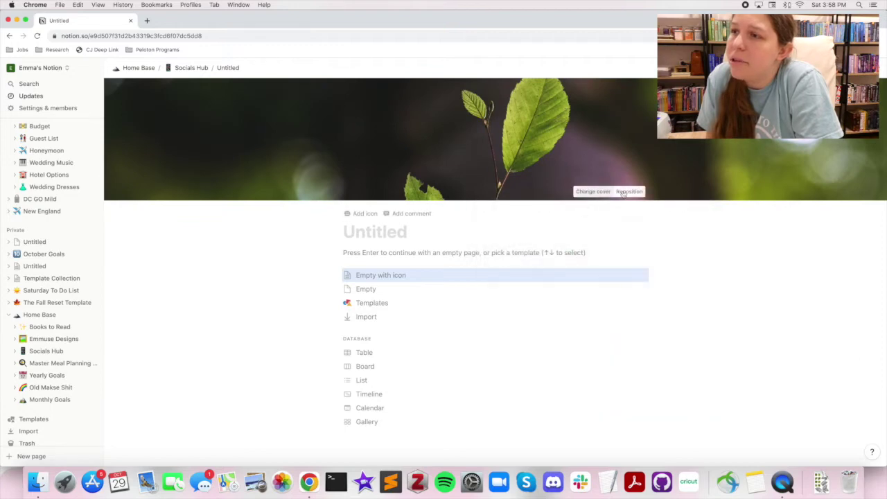
Step: Abandon repositioning the cover and re-pick the green striped-leaf Unsplash photo as cover
click(627, 192)
drag(562, 197, 524, 166)
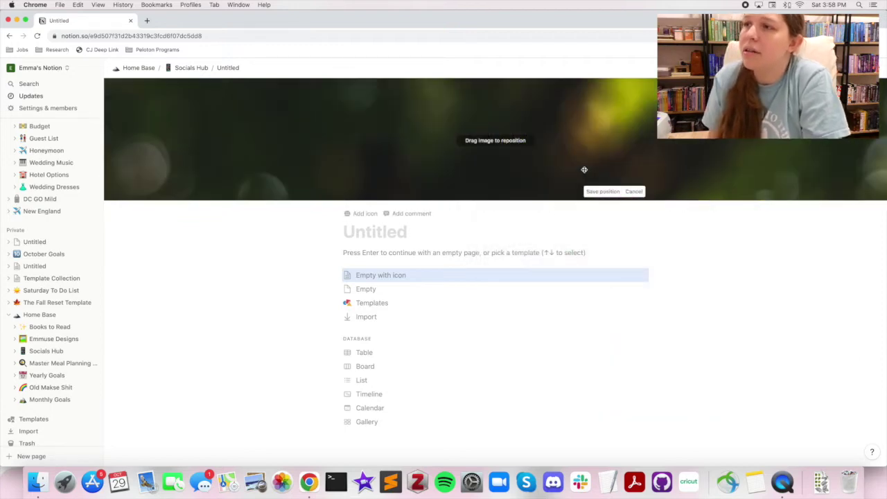
drag(584, 169, 624, 444)
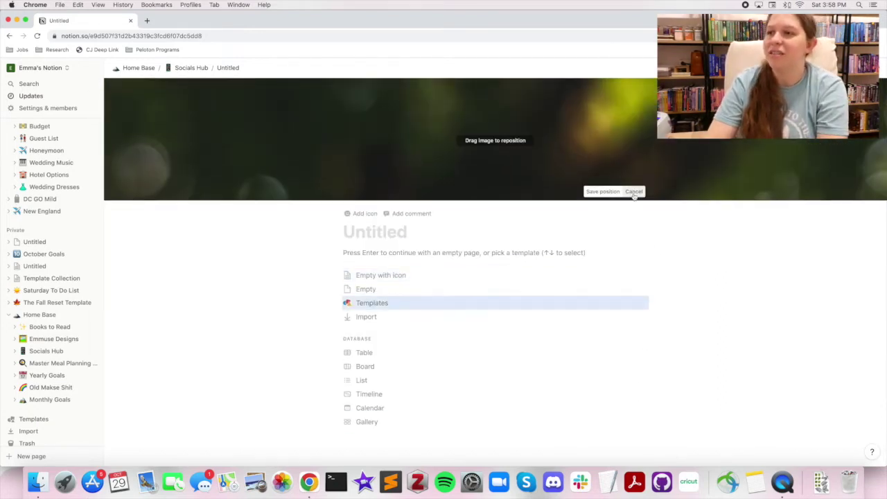
click(634, 192)
click(591, 192)
click(579, 207)
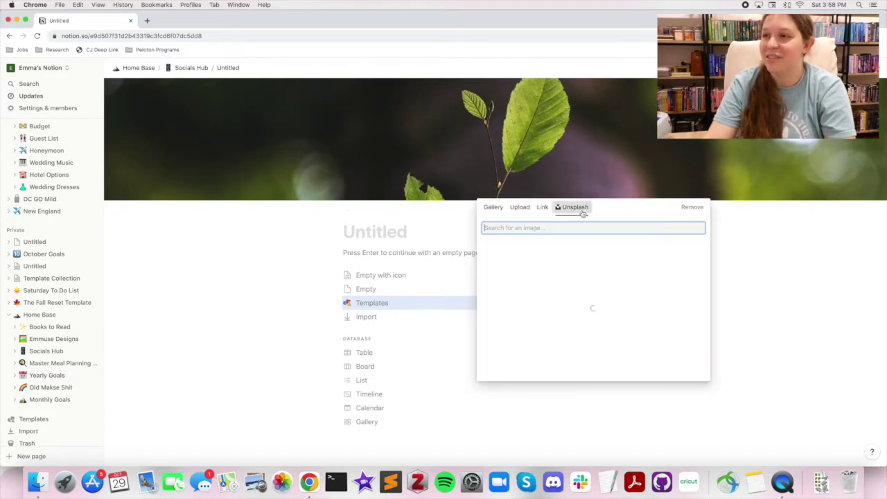
click(571, 352)
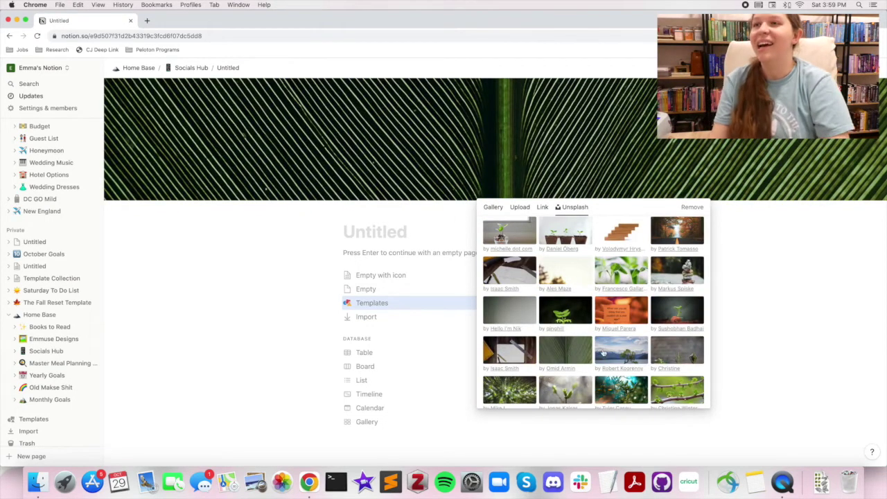
click(802, 304)
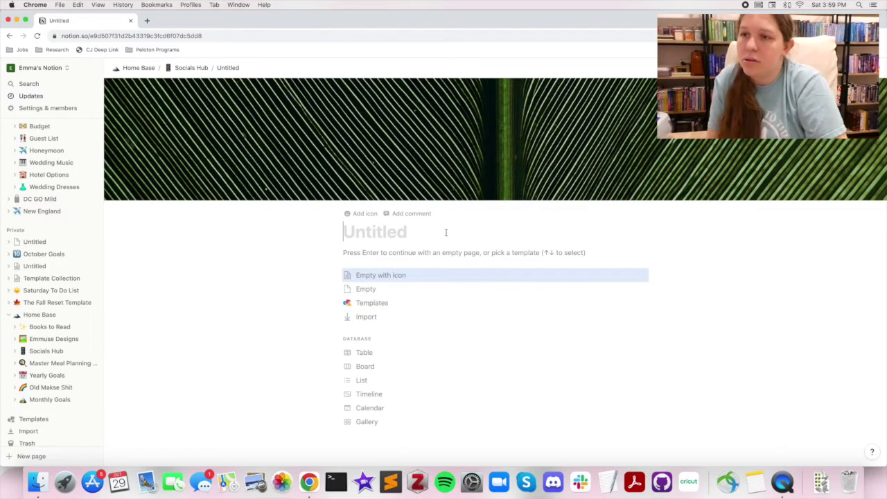
Step: Title the page 'Growth Tracker' and insert a Database - Inline table with /data below it
text(Growth Tracker)
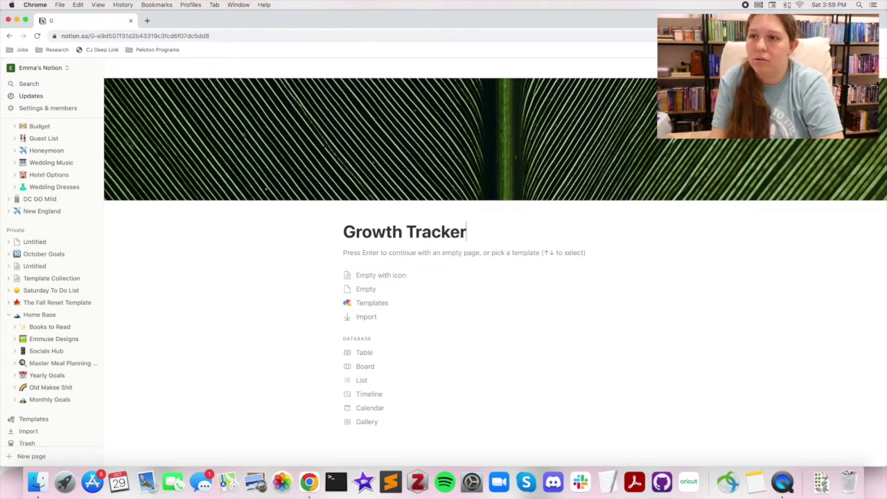
key(Return)
text(/da)
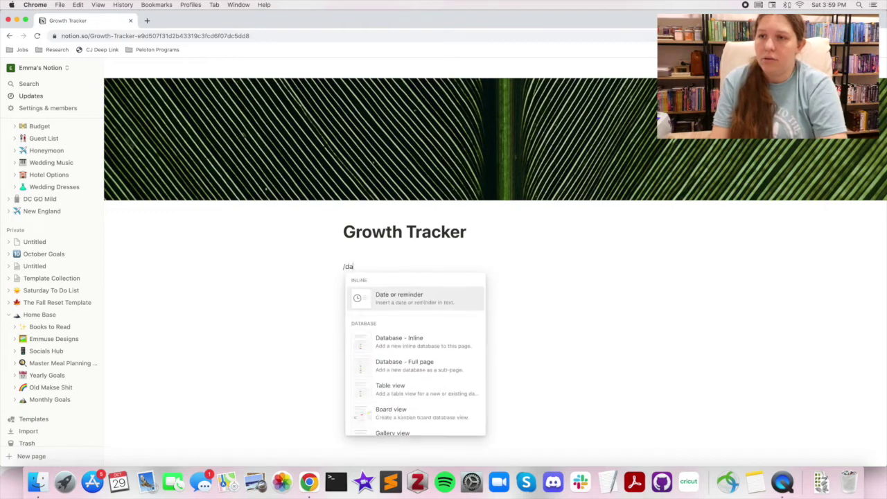
text(ta)
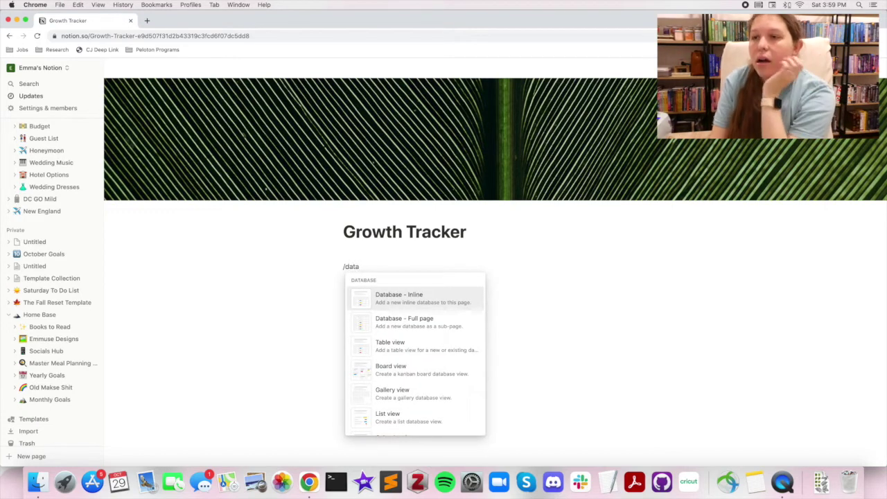
key(Down)
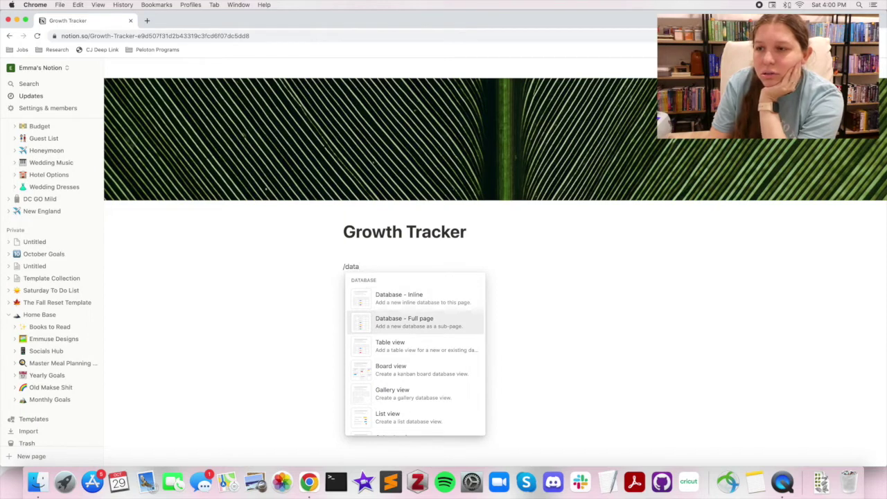
scroll(411, 345, down, 5)
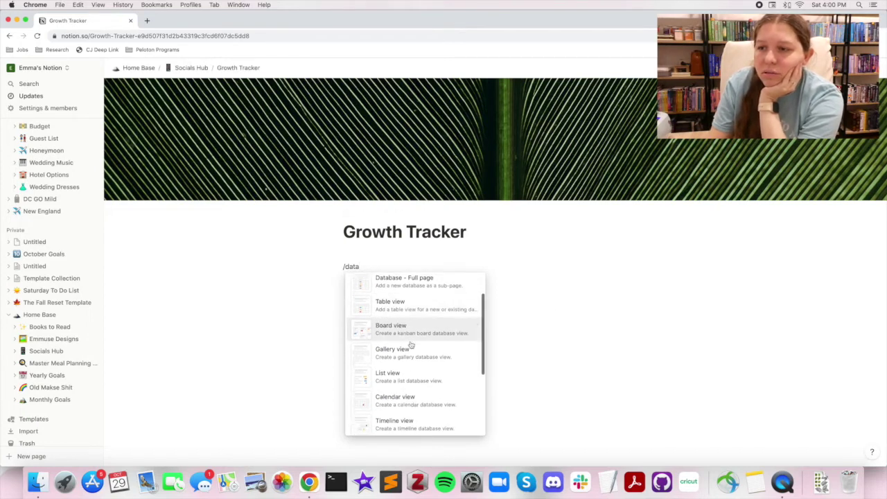
scroll(411, 344, up, 3)
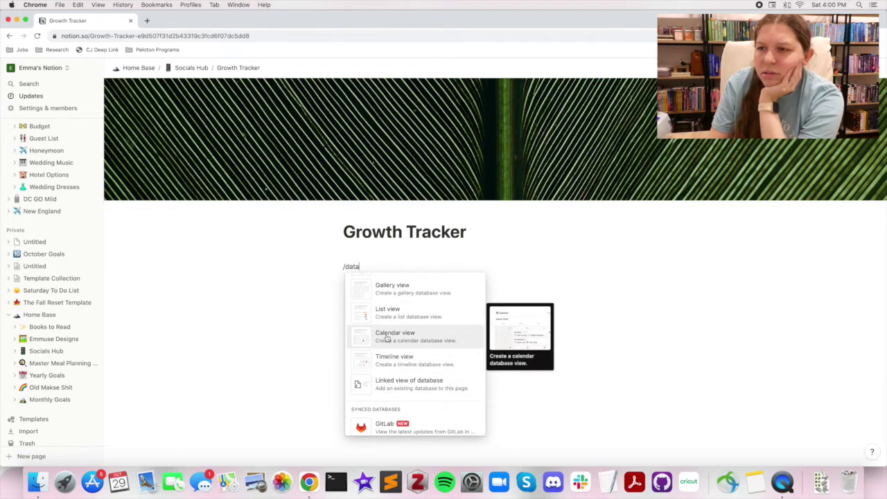
scroll(388, 311, up, 2)
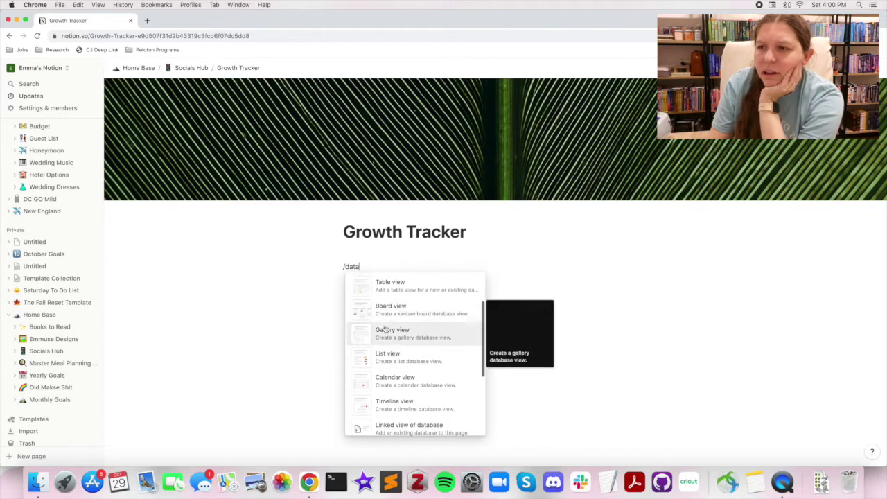
scroll(390, 309, up, 3)
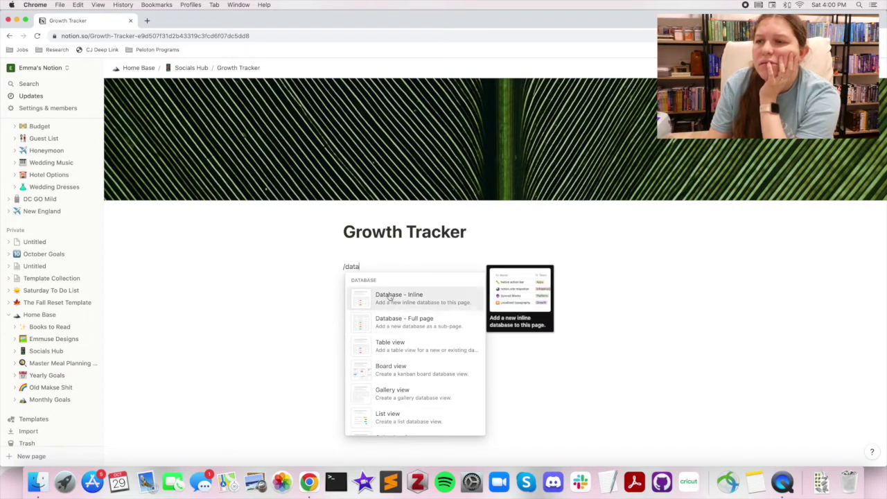
click(390, 297)
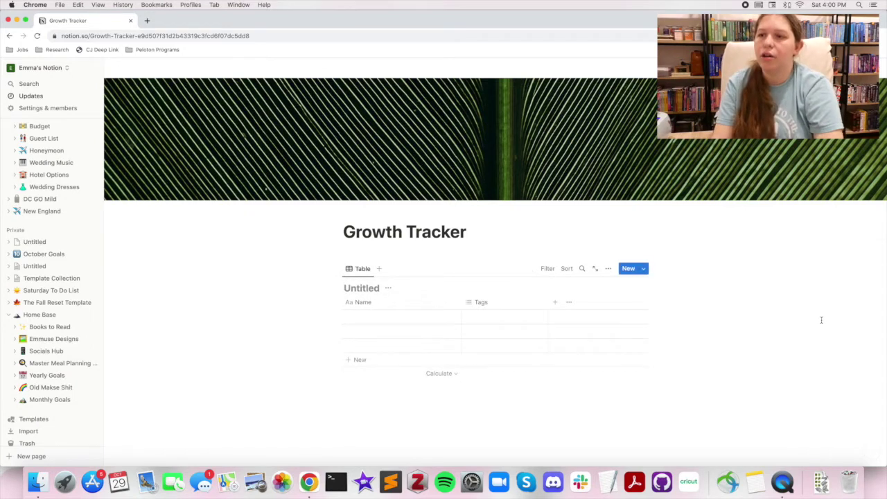
Step: Title the table 'Youtube Growth', duplicate it from the block menu, and rename the copy 'Instagram Growth'
text(Youtube Growth)
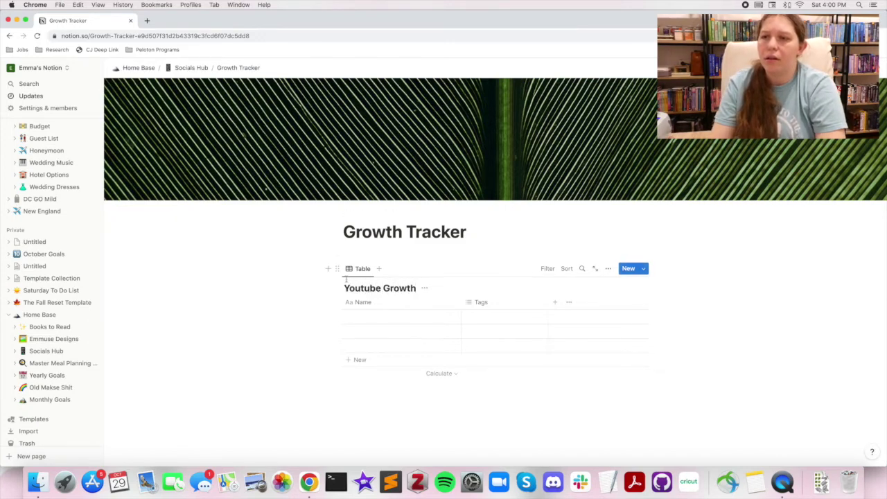
click(337, 268)
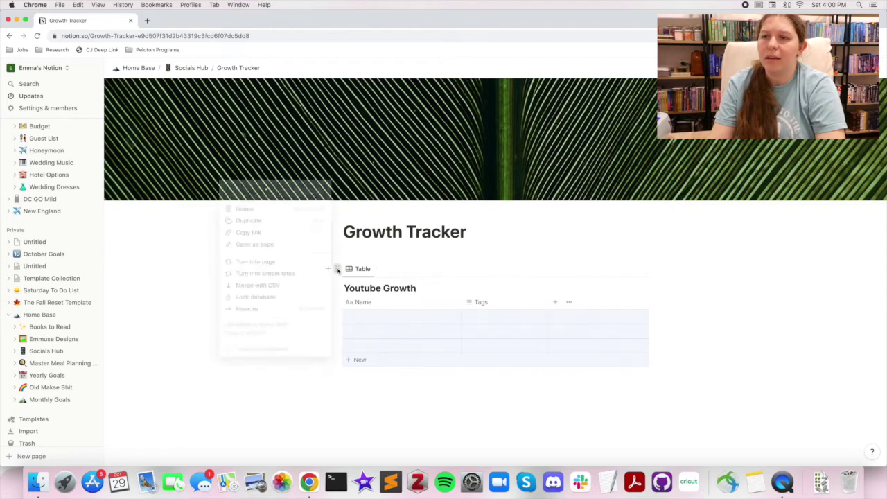
click(361, 399)
click(359, 396)
key(Escape)
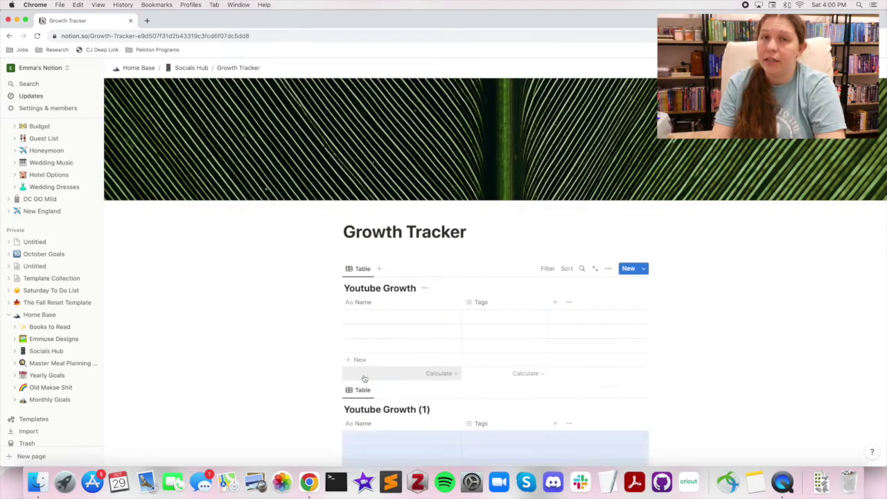
triple_click(365, 409)
text(In)
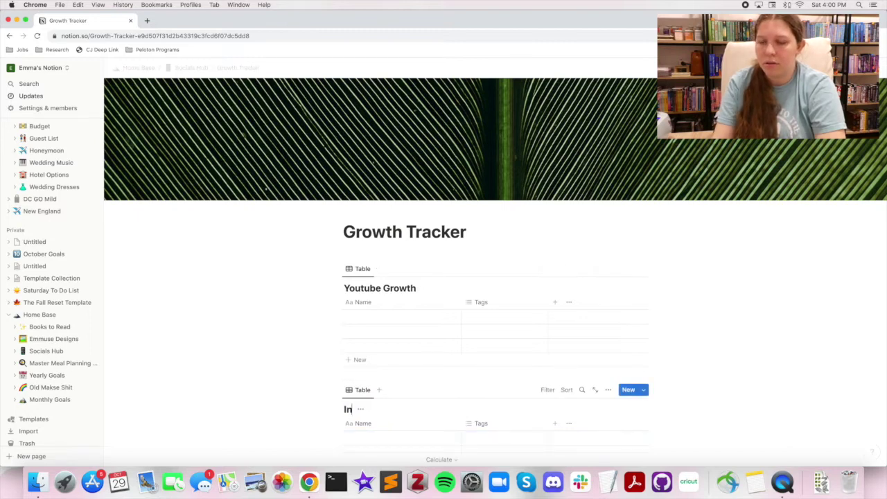
text(stagram Growth)
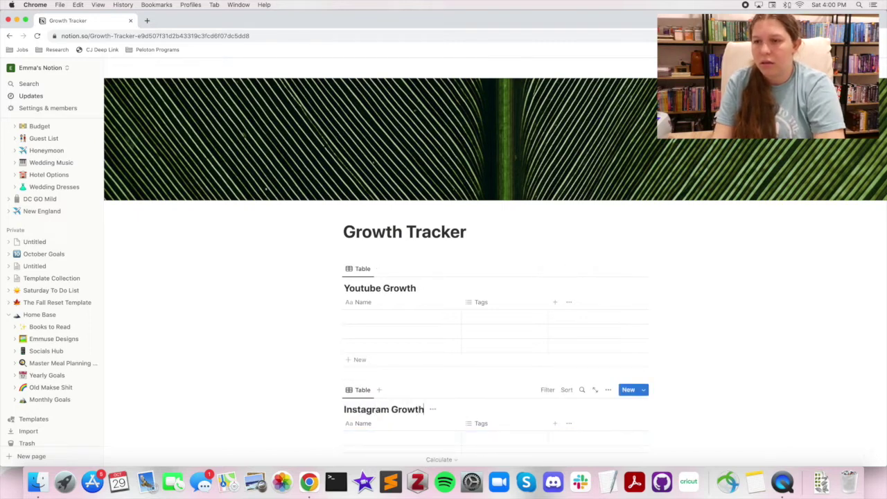
Step: Rename the Youtube Growth Name column to 'Follower Count'
scroll(327, 329, down, 2)
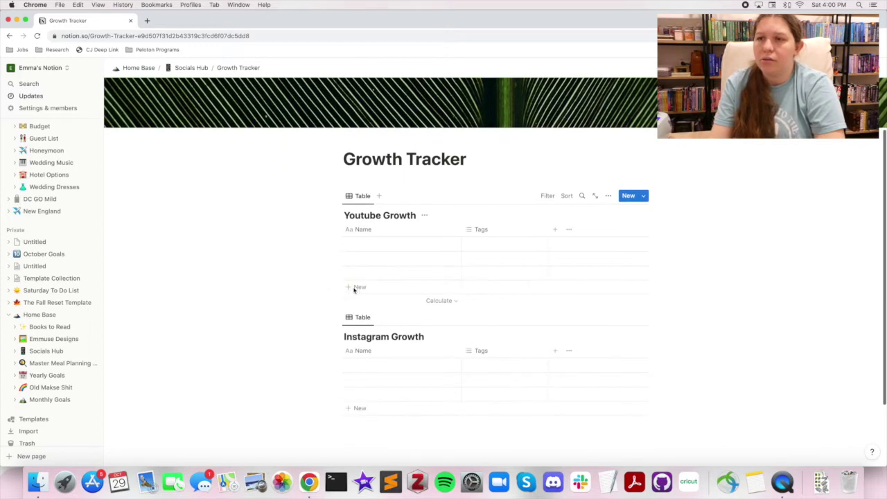
click(358, 229)
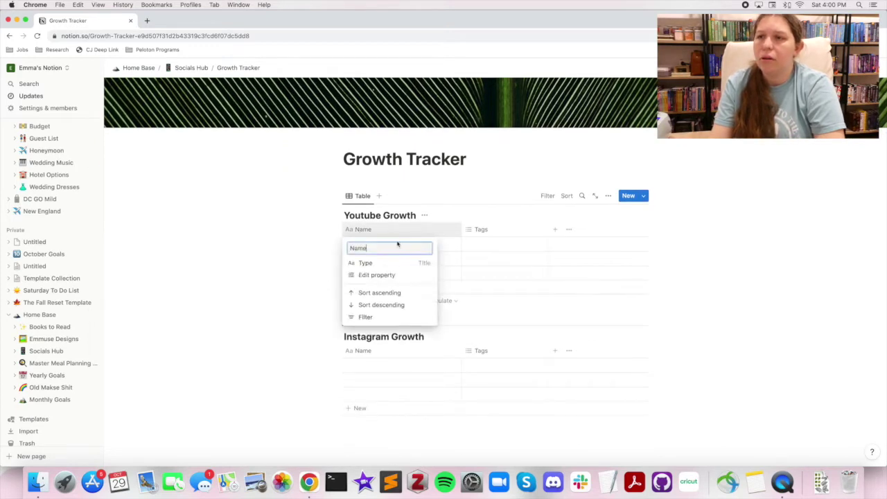
click(376, 276)
click(569, 147)
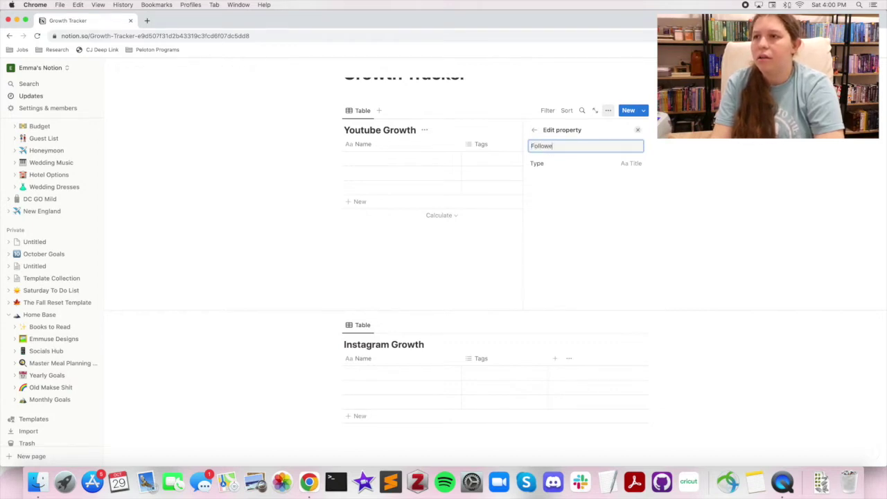
text(Follower Count)
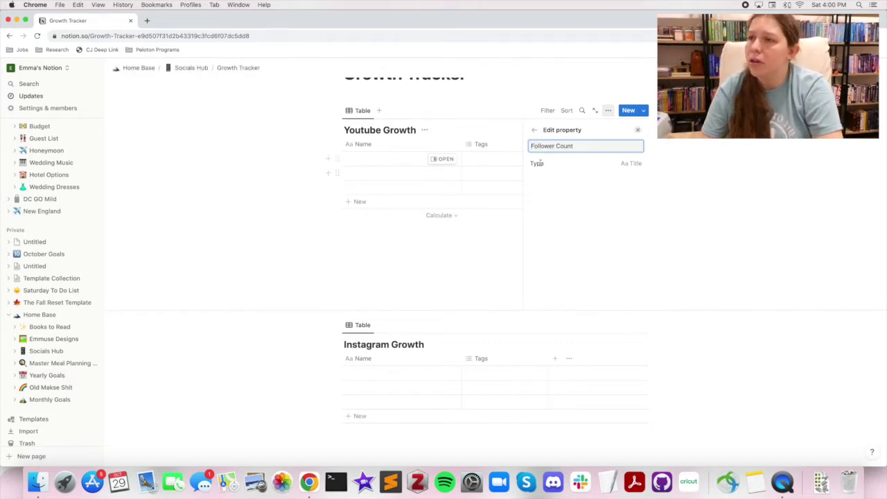
key(Return)
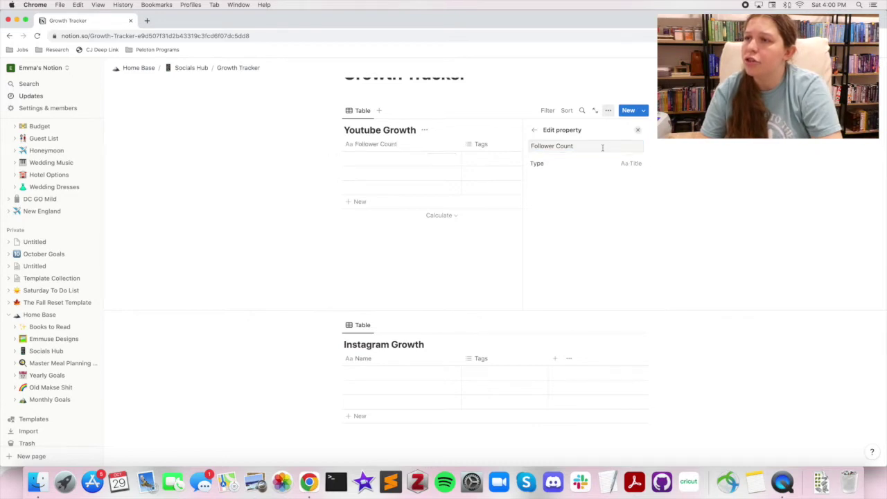
click(602, 147)
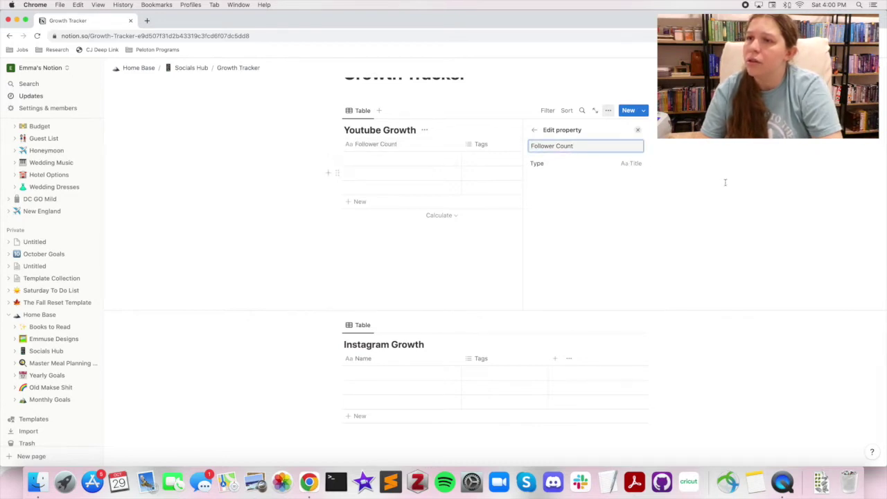
key(Return)
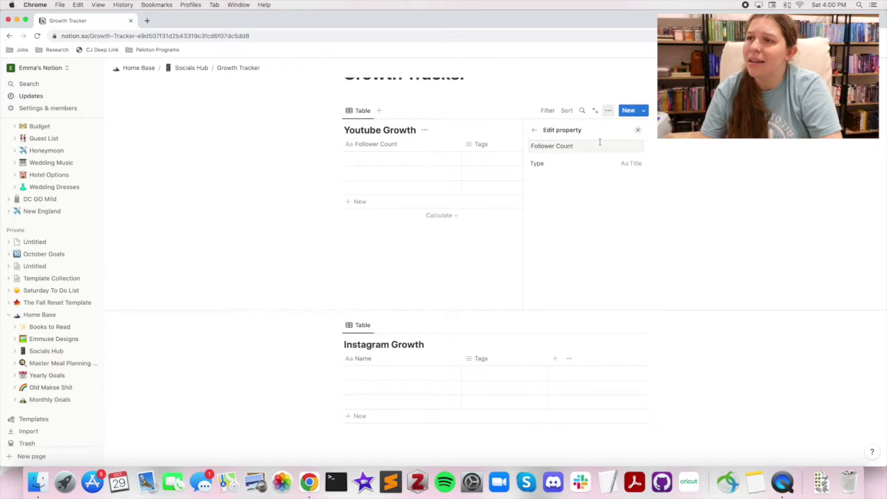
click(600, 144)
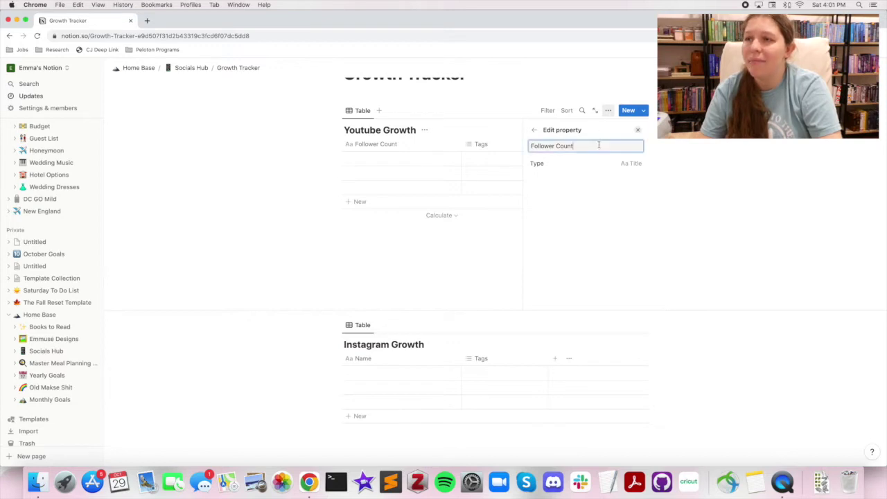
click(638, 132)
click(438, 147)
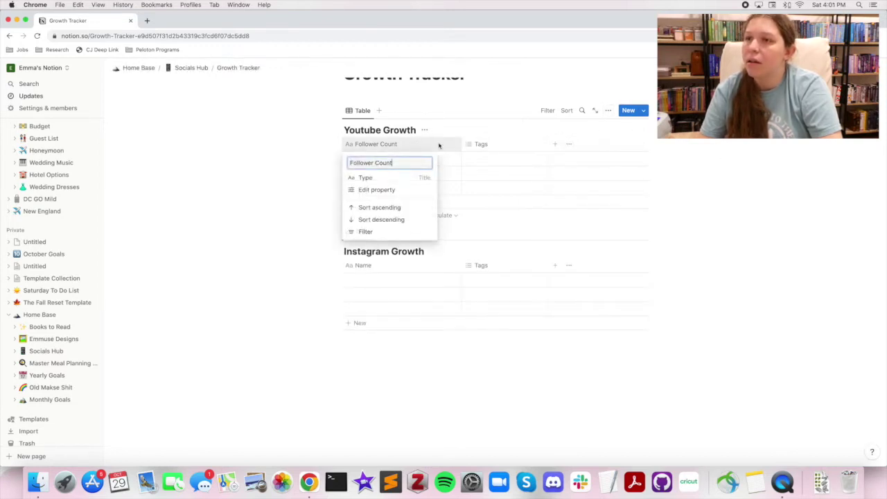
click(372, 195)
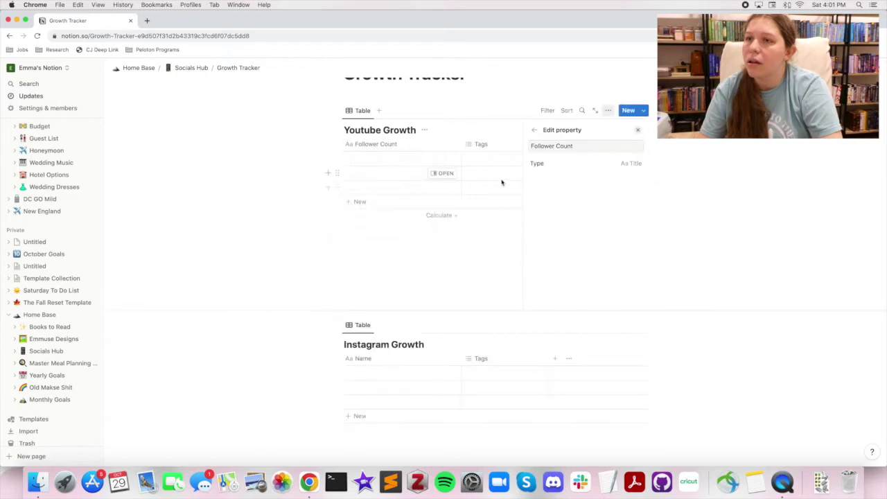
click(390, 145)
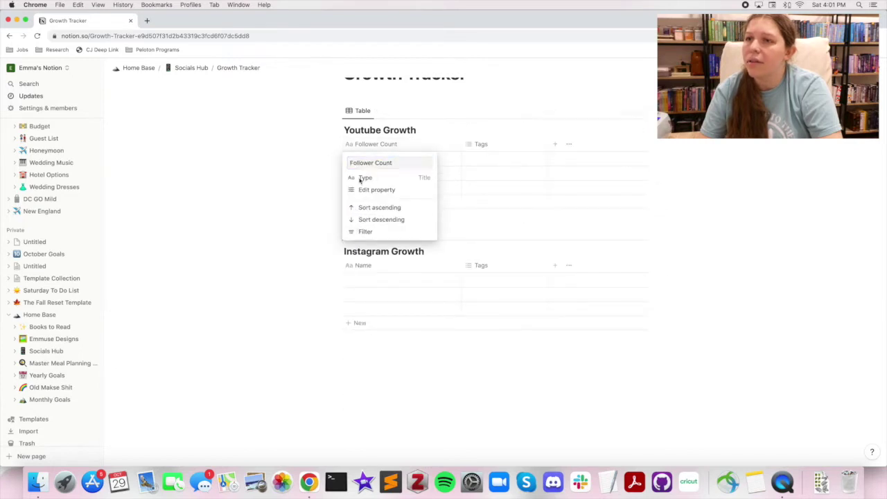
click(305, 185)
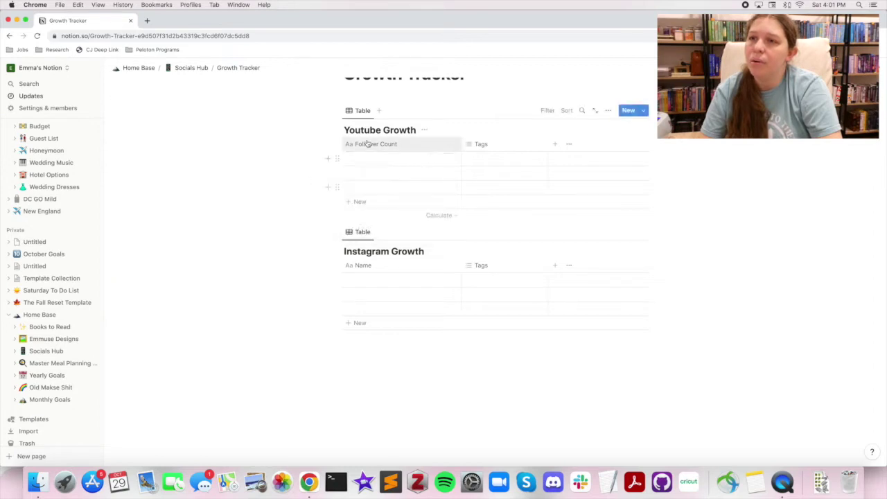
Step: Add a new column named 'Month' with the Select property type
click(554, 144)
text(Month)
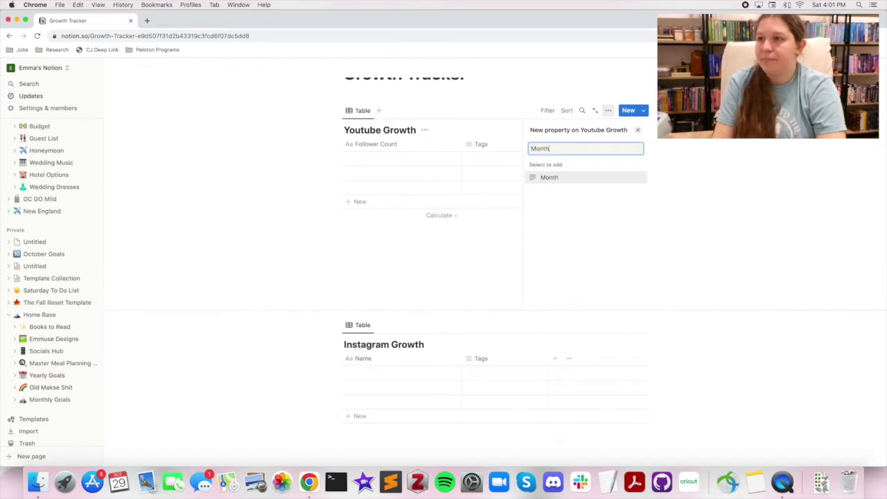
key(Return)
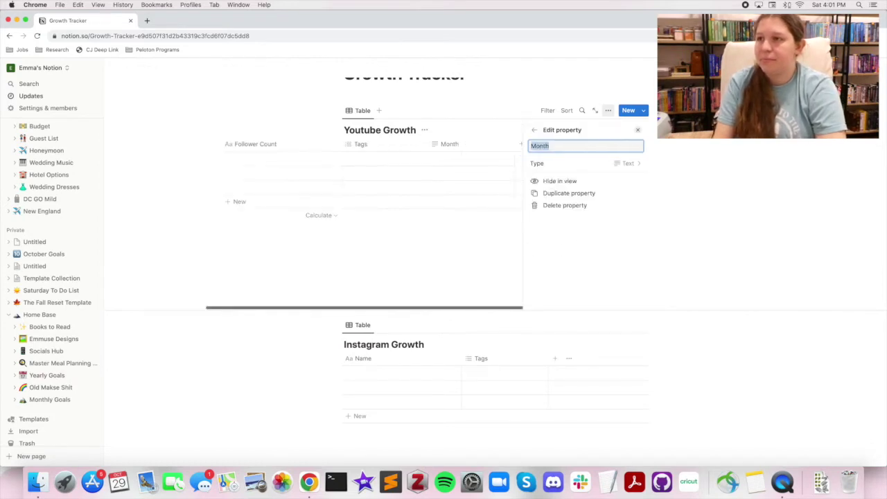
click(632, 164)
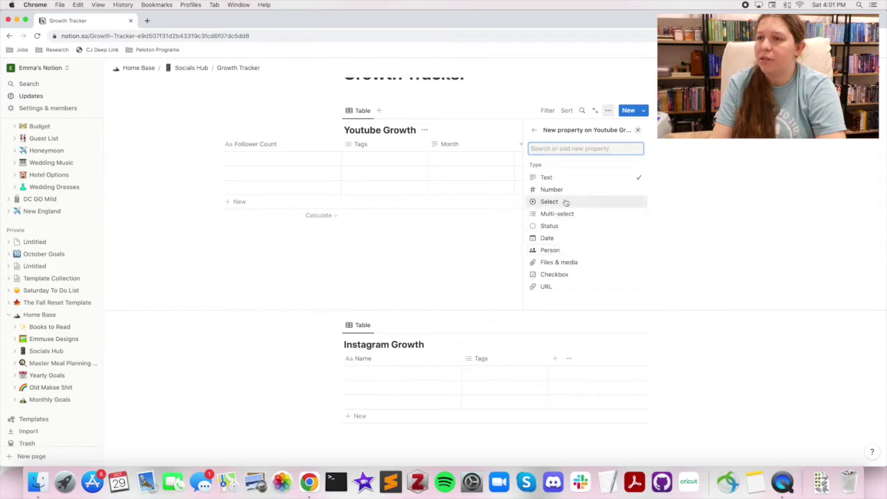
click(563, 202)
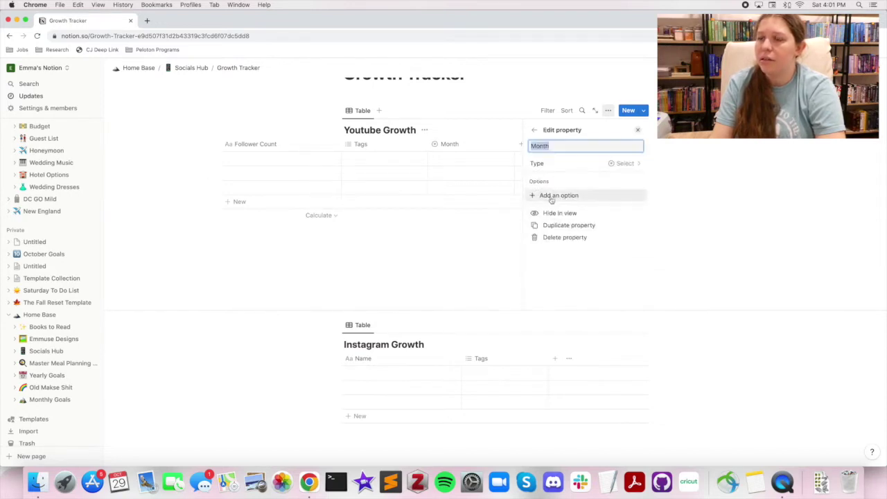
Step: Give Month the select options January through December
click(552, 199)
click(553, 196)
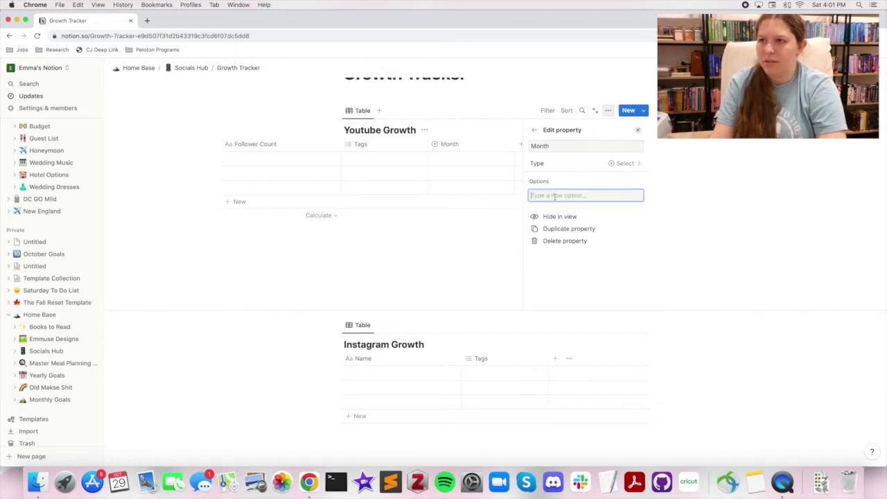
text(January)
key(Return)
text(Feb)
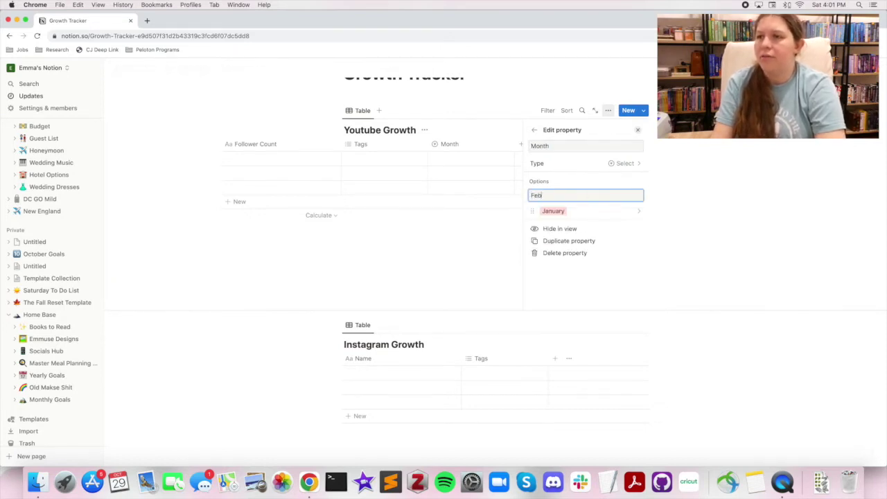
text(ruary)
key(Return)
text(March)
key(Return)
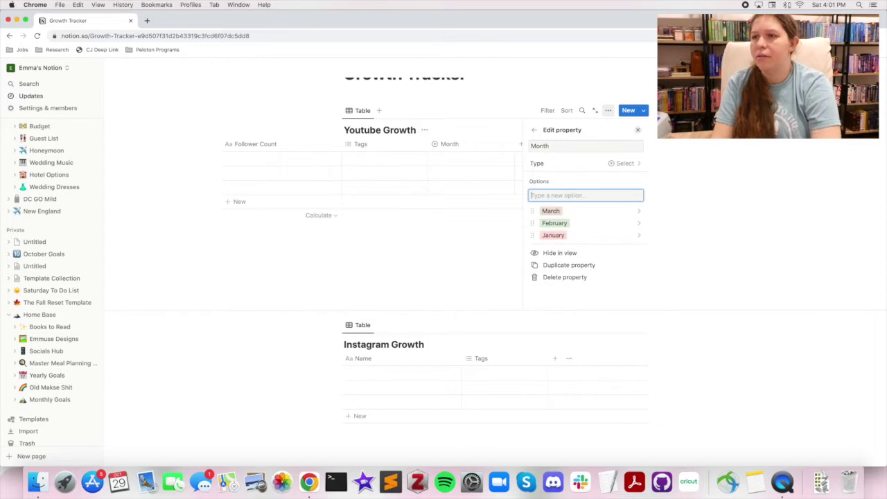
text(April)
key(Return)
text(May)
key(Return)
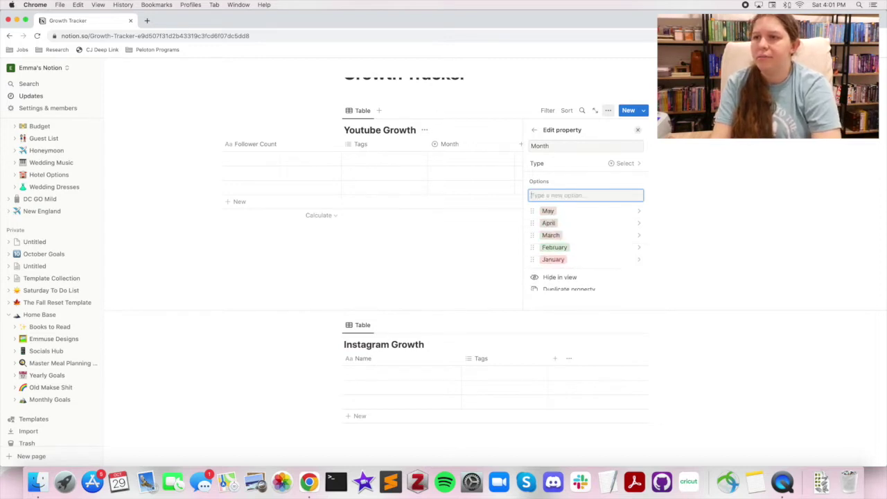
text(June)
key(Return)
text(July)
key(Return)
text(August)
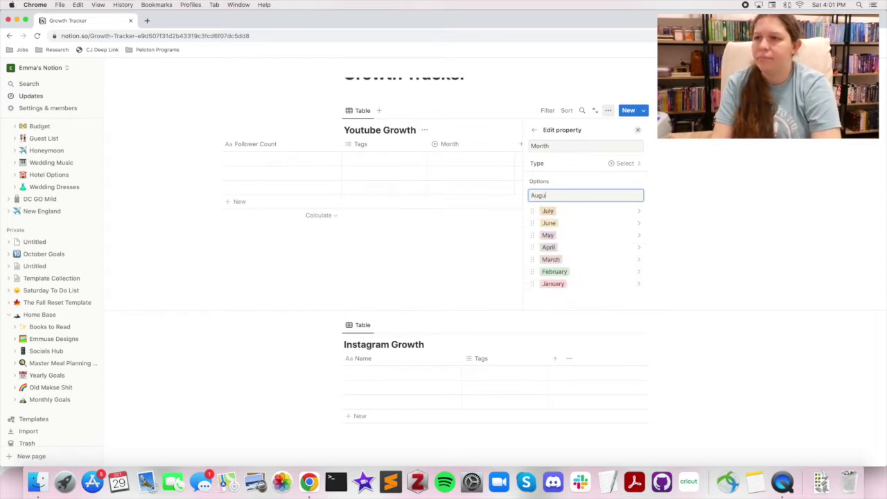
key(Return)
text(September)
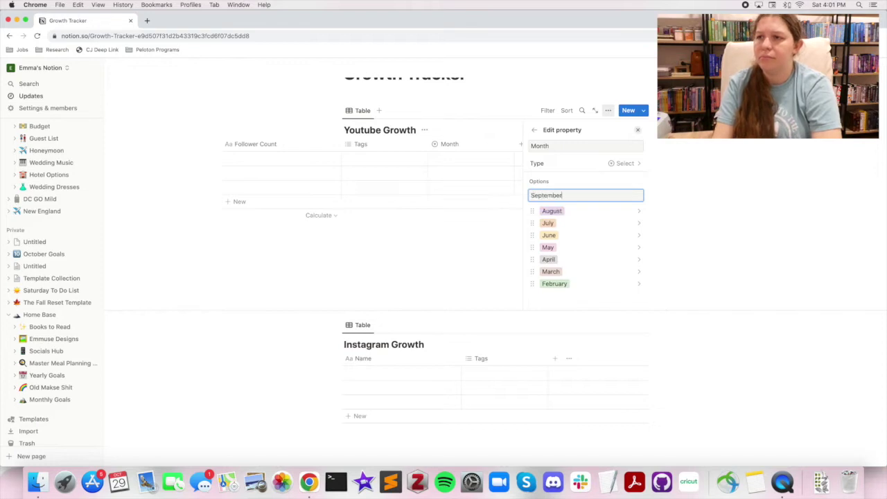
key(Return)
text(October)
key(Return)
text(Nov)
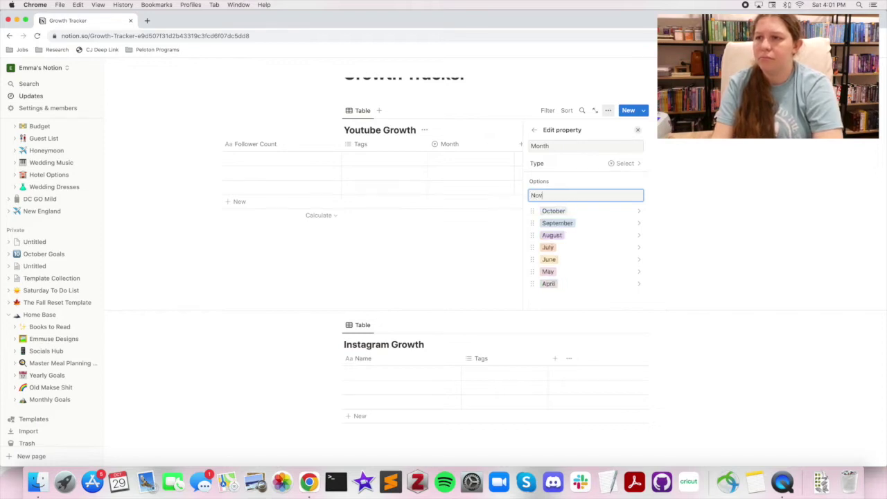
text(ember)
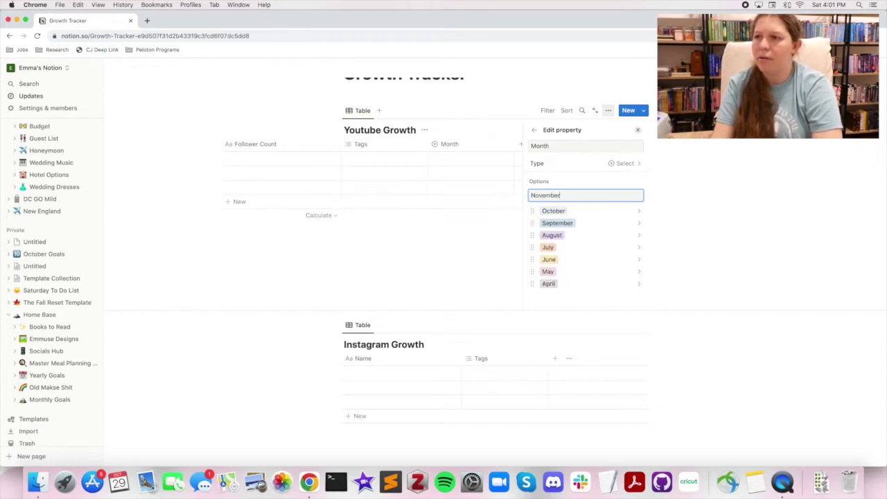
key(Return)
text(December)
key(Return)
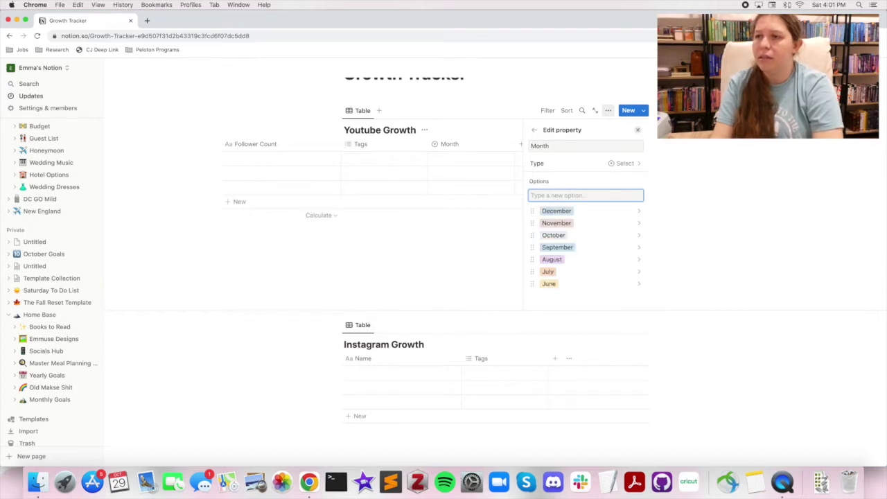
click(477, 251)
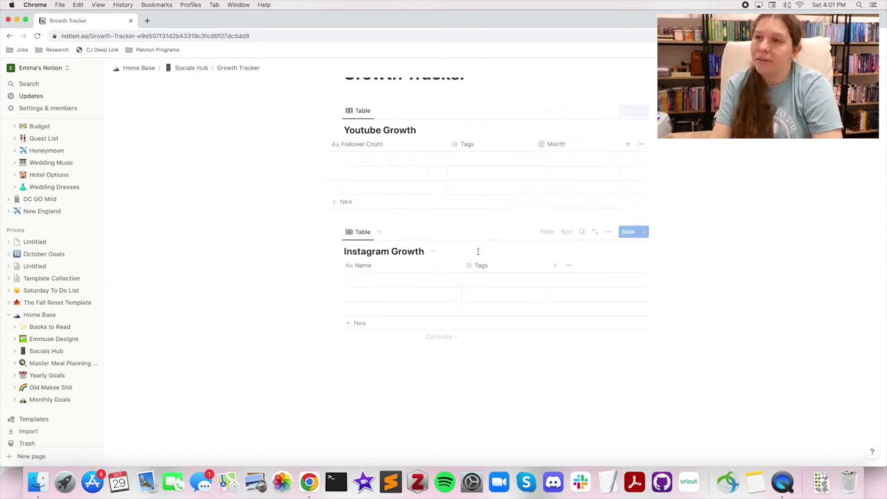
Step: Rename the Tags column to 'Views' and make it a Number property
click(465, 144)
click(389, 152)
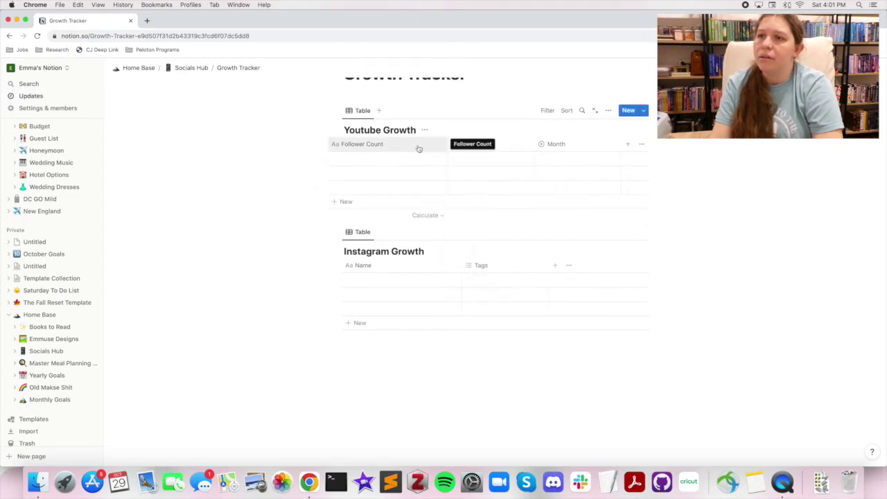
click(417, 146)
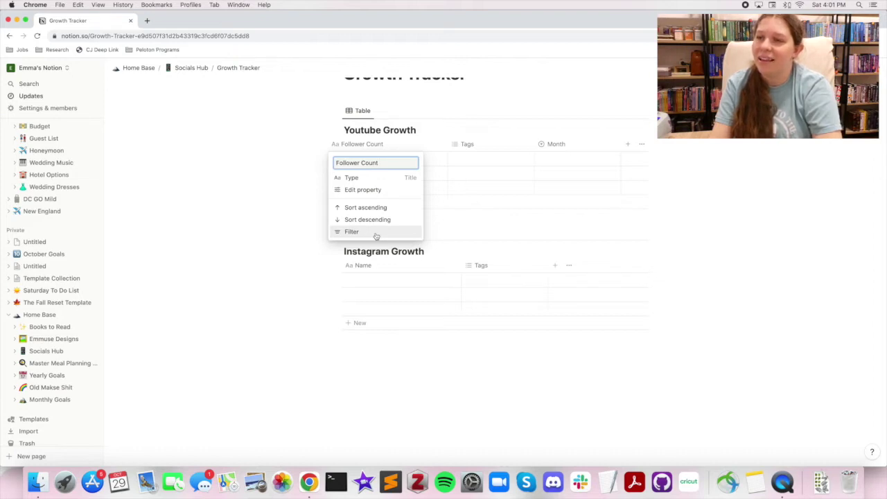
click(236, 226)
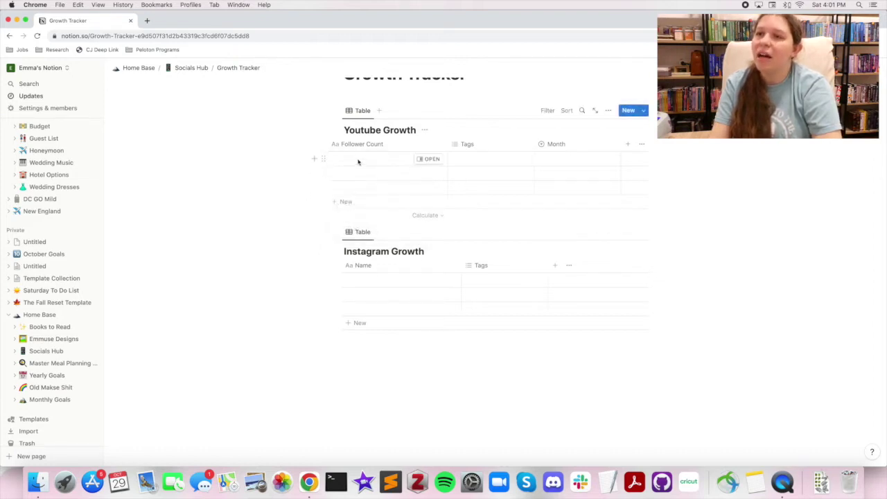
scroll(557, 143, left, 1)
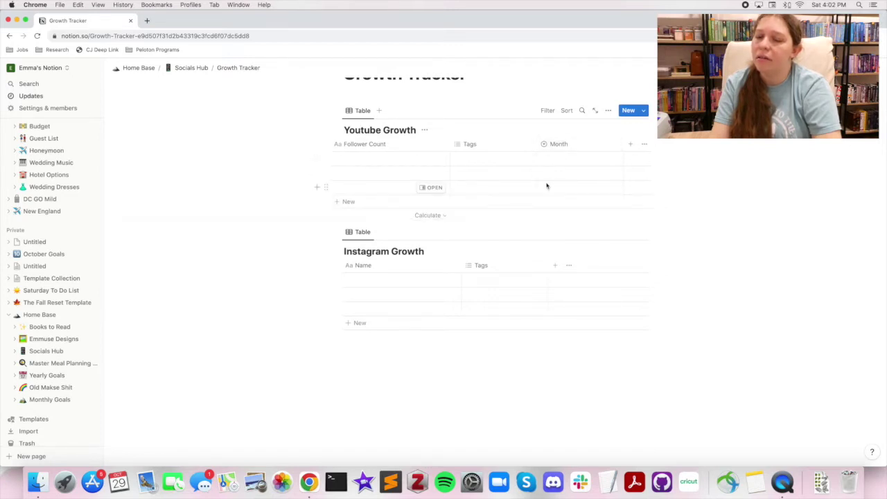
click(476, 145)
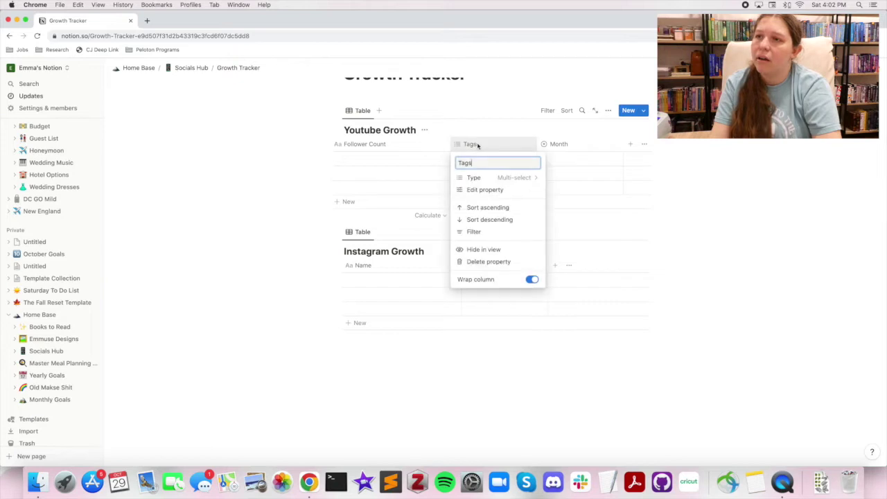
text(Views)
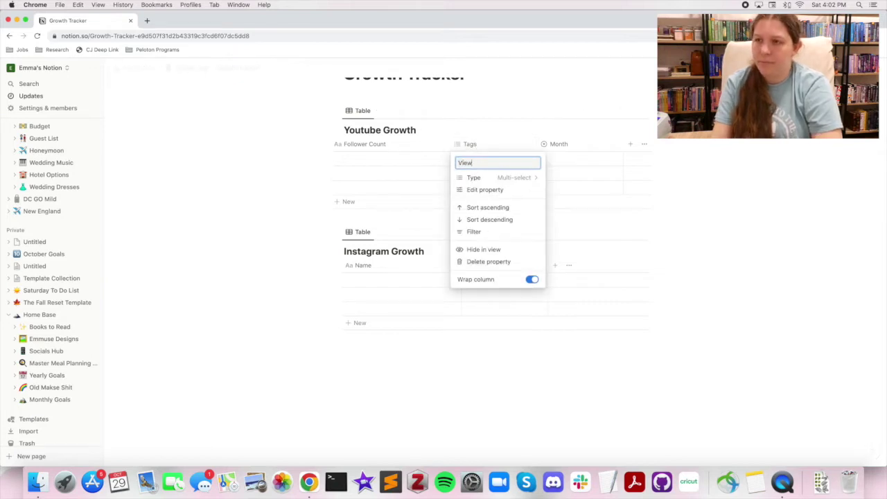
click(489, 178)
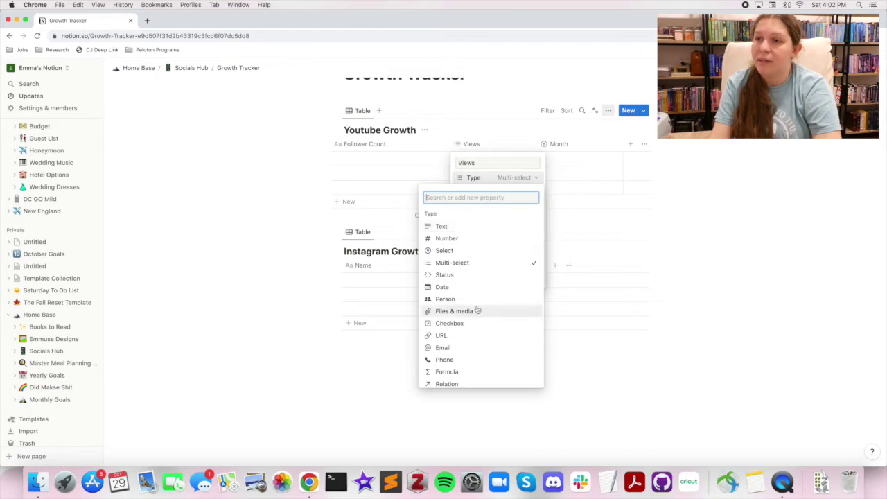
click(447, 238)
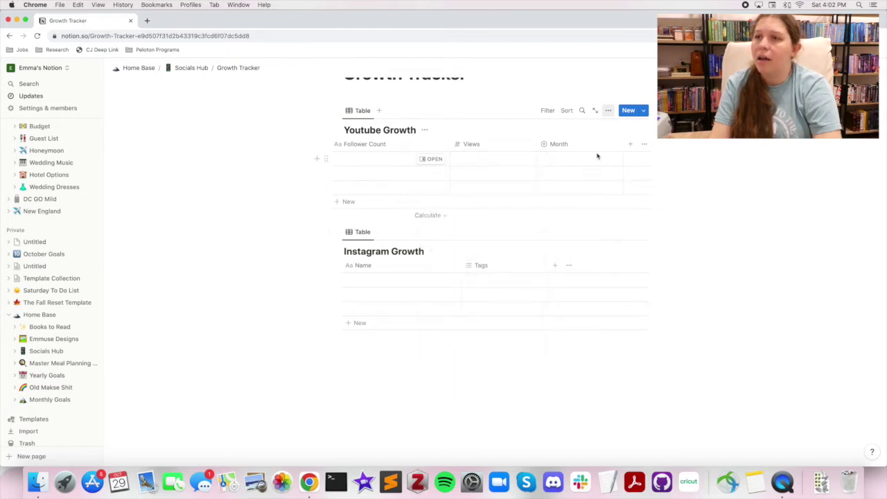
Step: Add a 'Watch Hours' number column and move it before Month
click(629, 144)
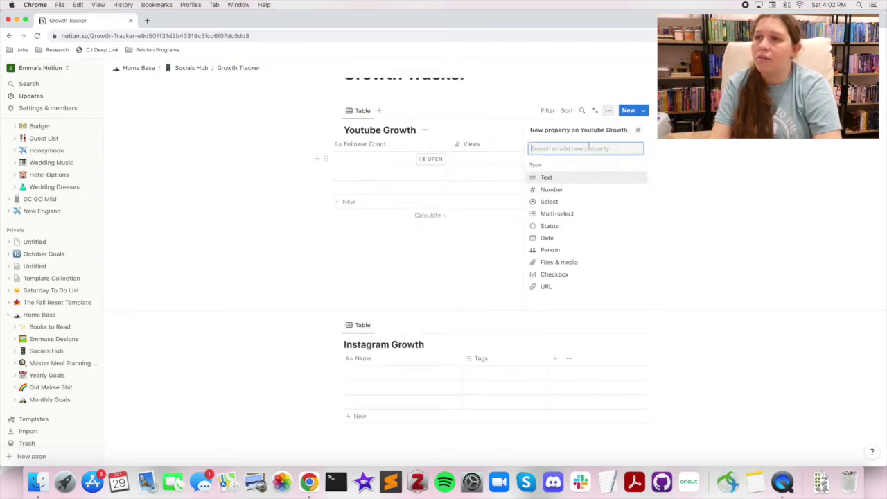
click(568, 191)
text(Watch Hours)
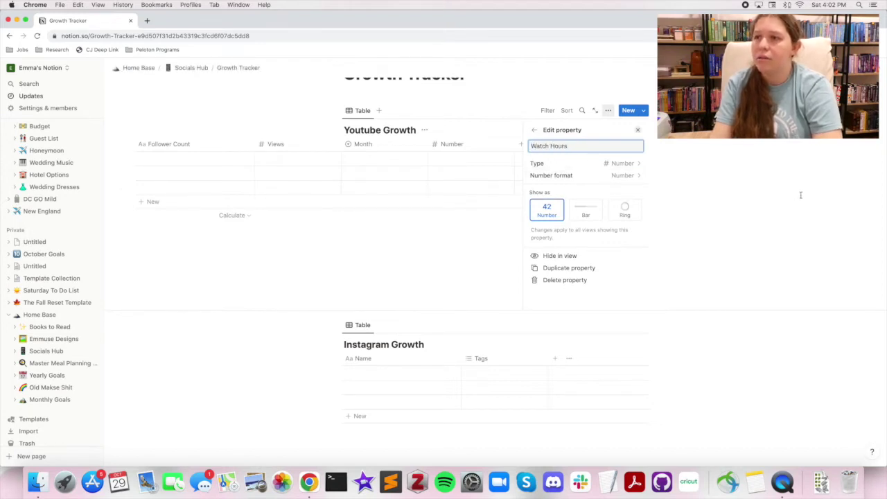
key(Return)
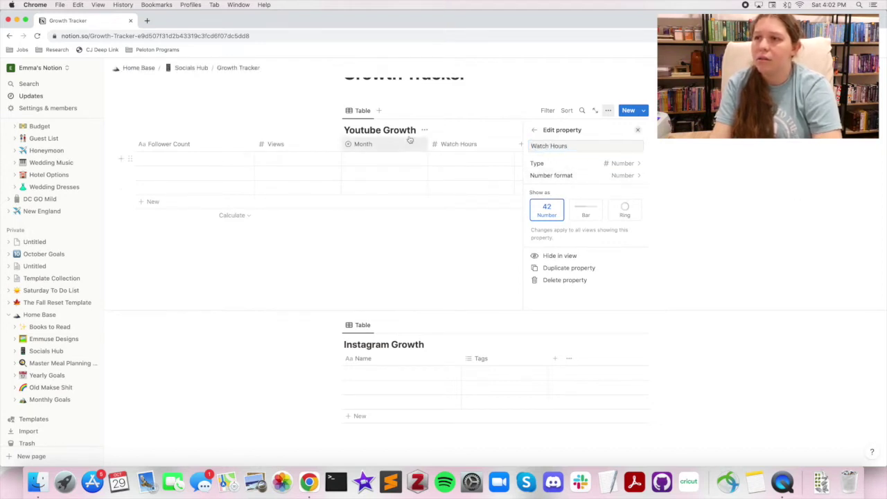
drag(455, 145, 388, 145)
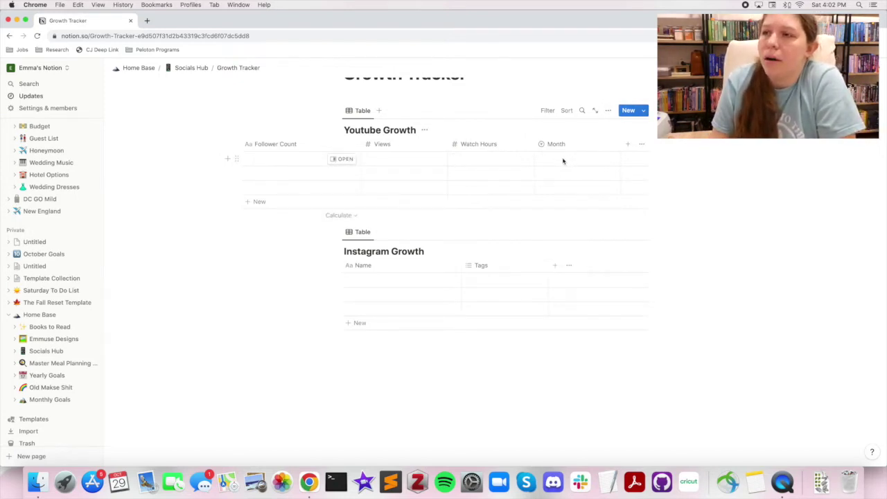
Step: Rename the Follower Count column to 'Subscriber Count'
click(268, 144)
triple_click(272, 164)
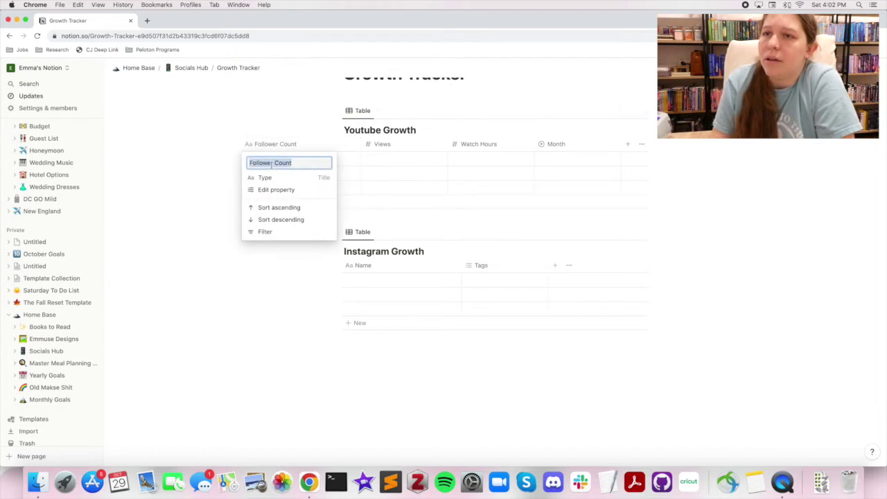
text(Subscrib)
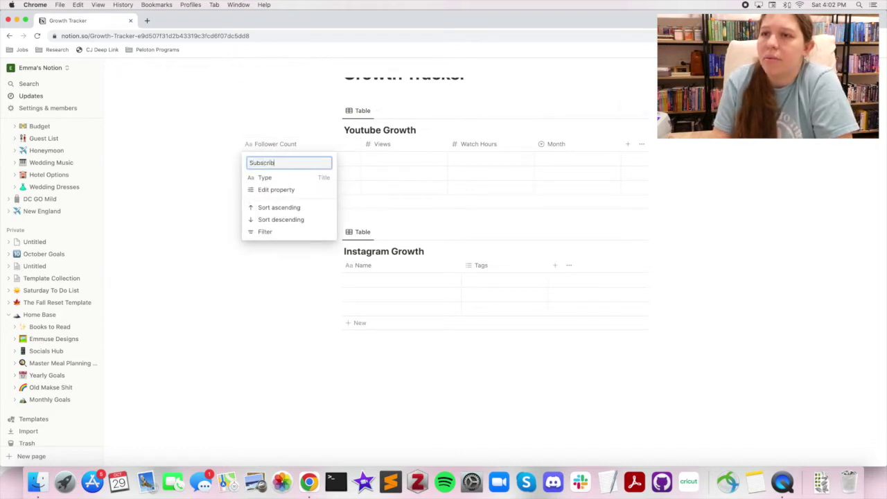
text(er Count)
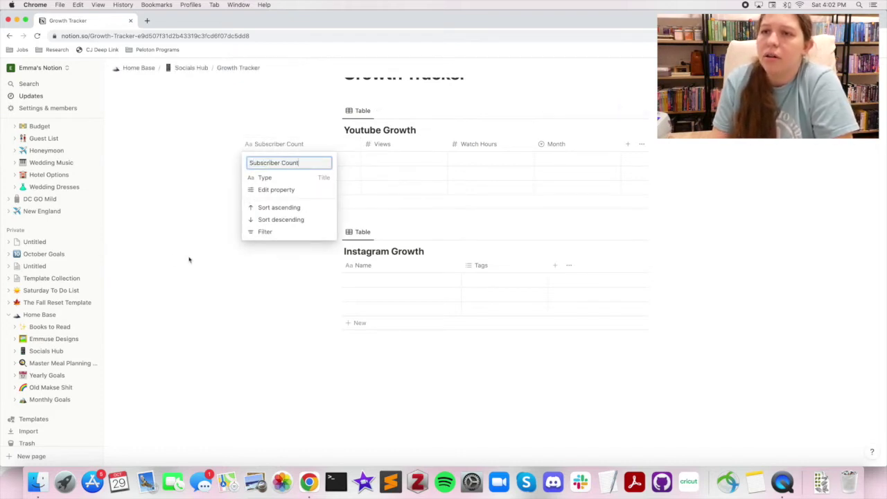
click(188, 257)
Step: Enter 836 in the first row and set its Month to October
click(294, 160)
text(8)
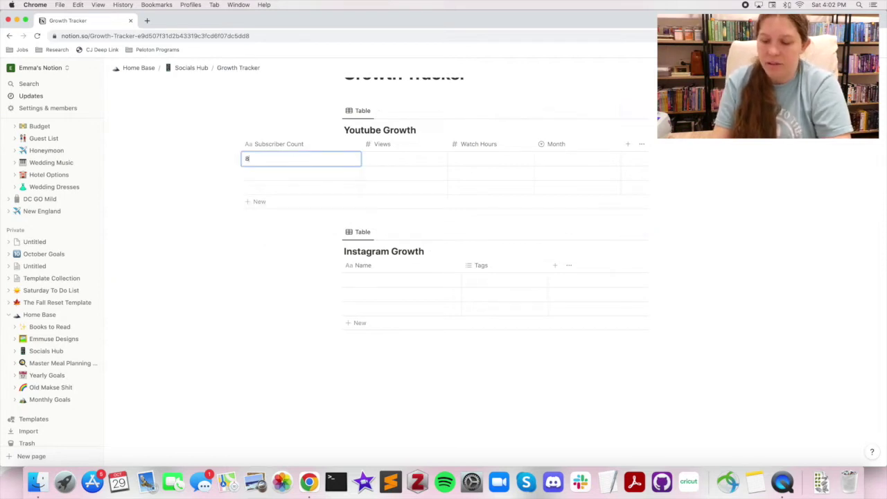
text(36)
click(268, 271)
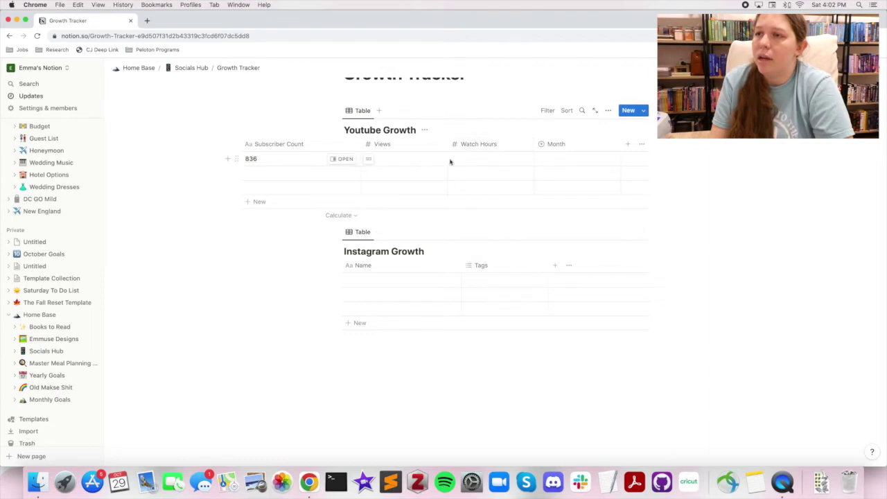
click(580, 157)
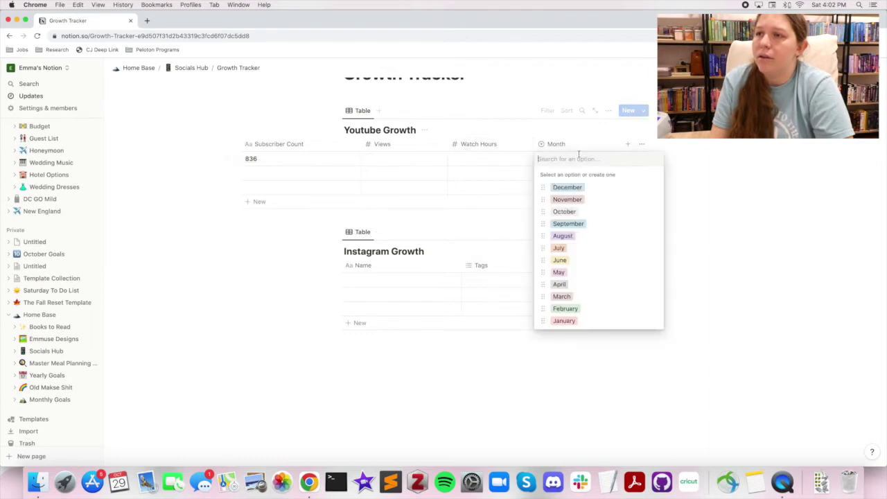
click(566, 212)
click(220, 261)
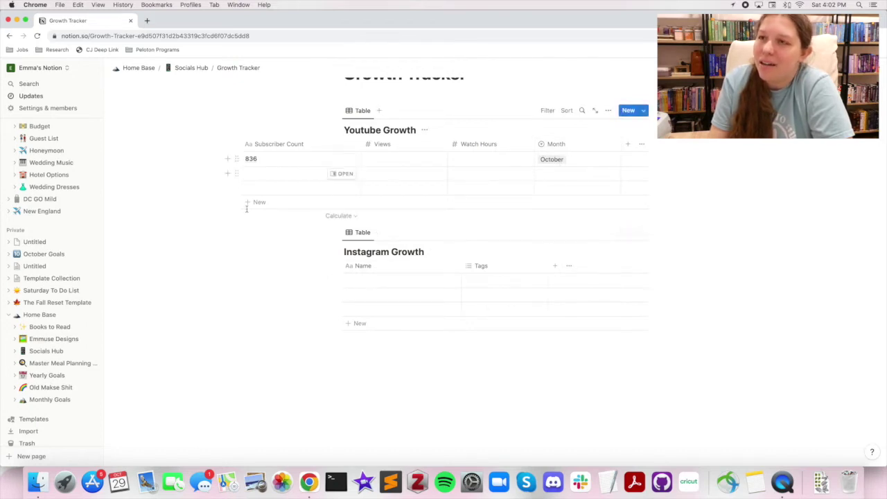
Step: Rename the old Instagram table's Name column to 'Followers'
click(365, 269)
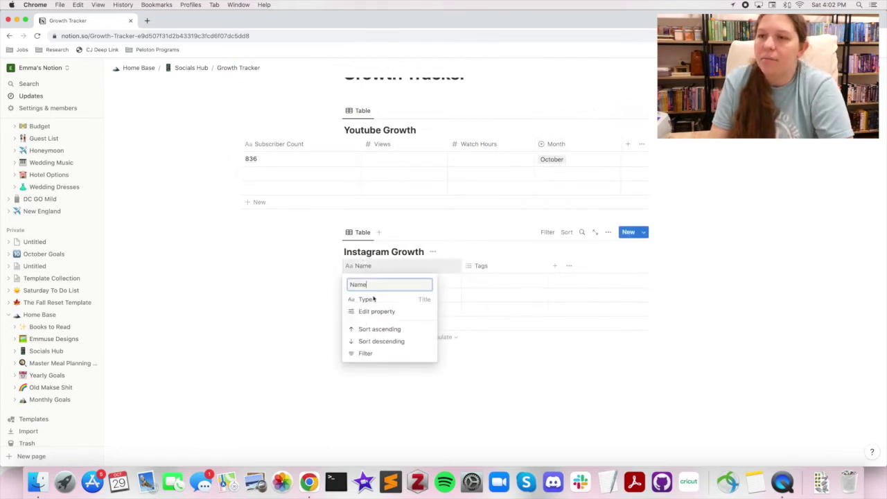
double_click(355, 284)
text(Follow)
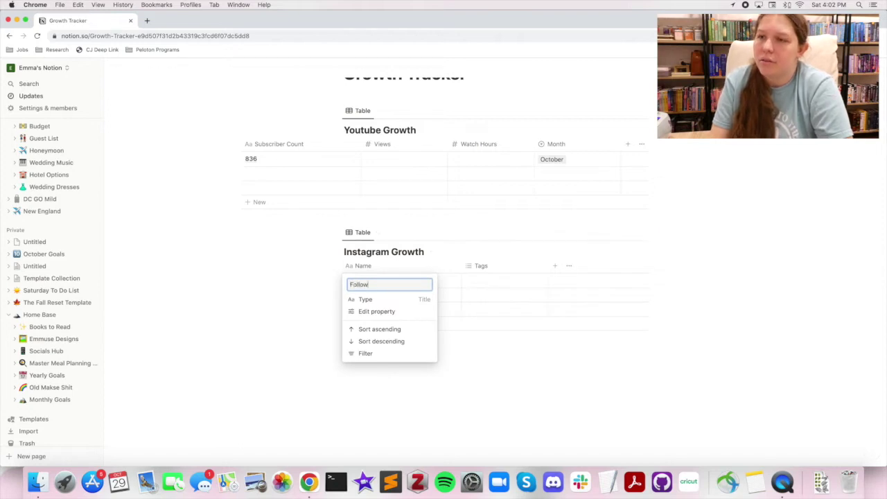
text(ers)
key(Return)
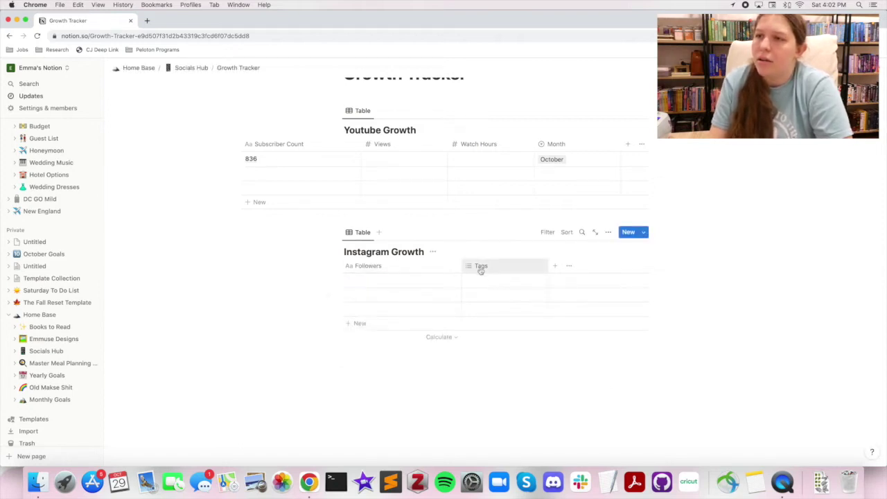
click(555, 266)
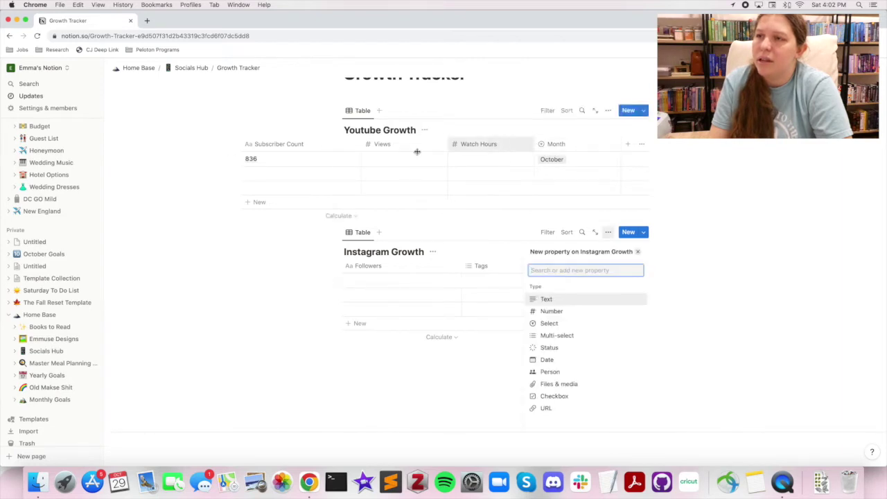
Step: Swap the old Instagram table for a Youtube Growth copy titled 'Instagram Growth'
drag(199, 213, 720, 182)
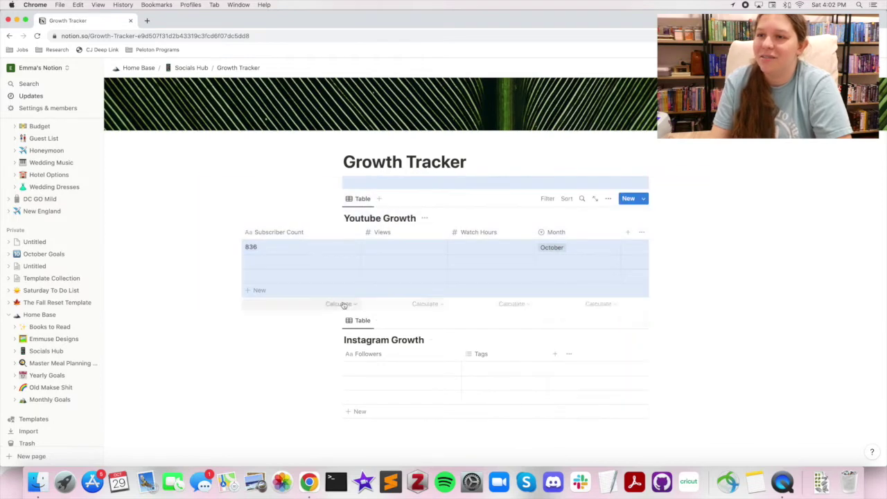
click(337, 320)
key(Delete)
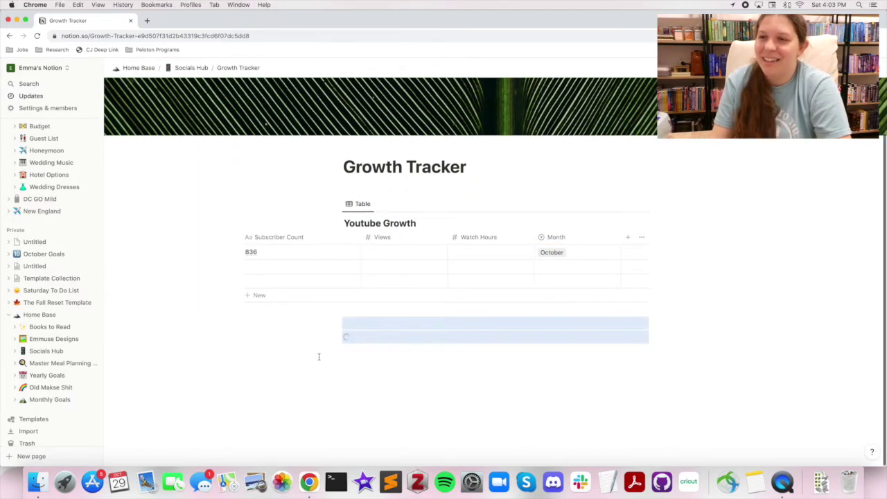
scroll(319, 346, down, 2)
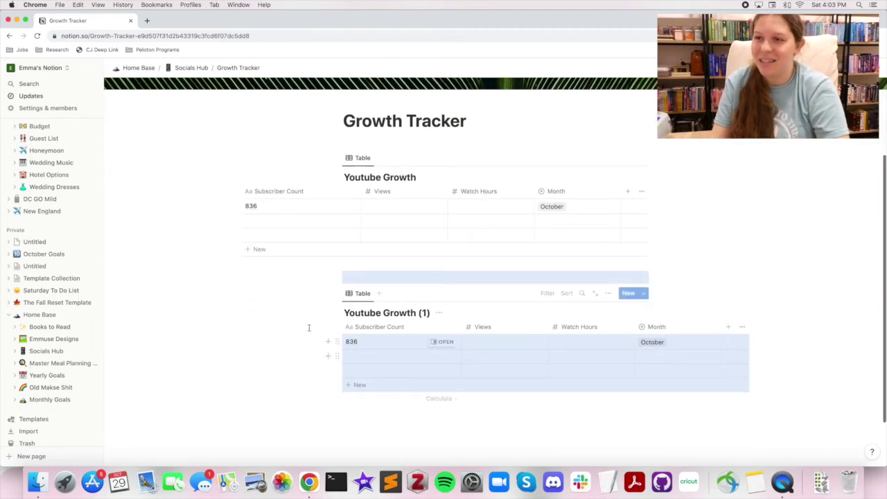
triple_click(393, 312)
key(BackSpace)
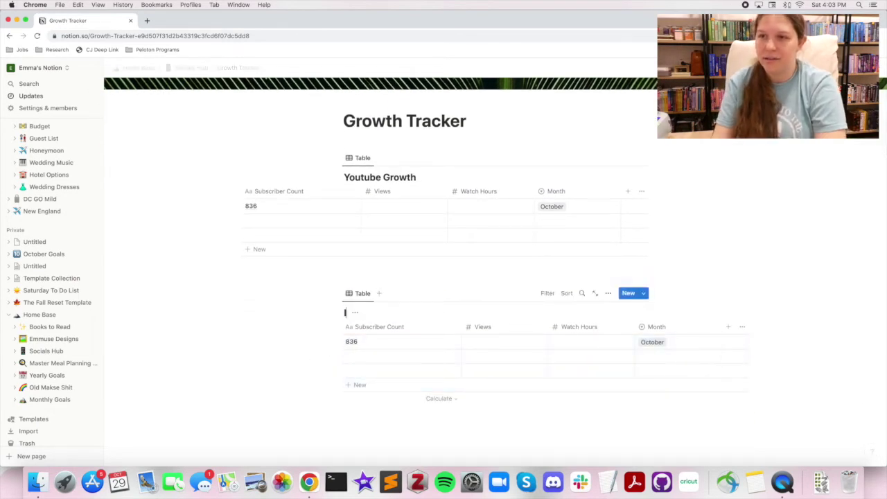
text(Instagram Growth)
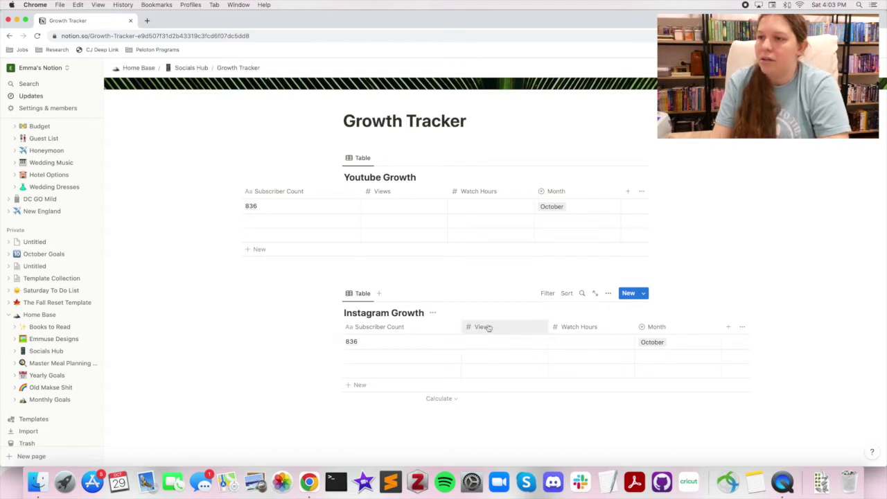
click(390, 345)
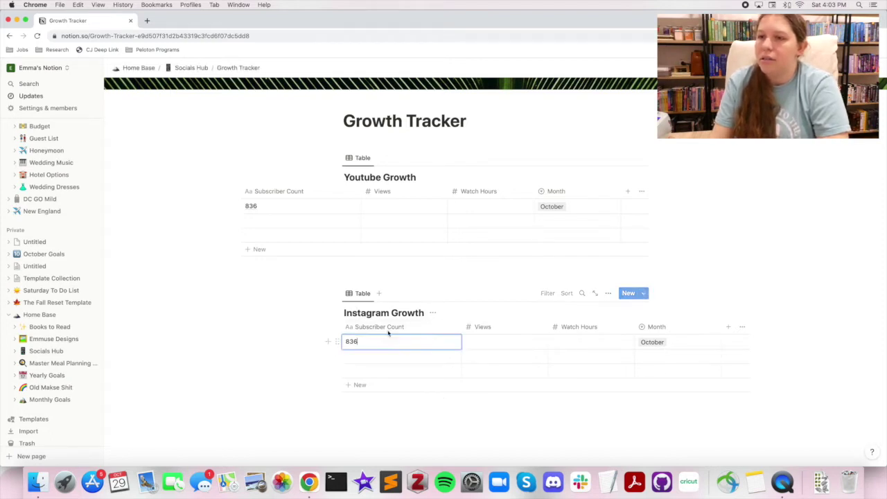
Step: Start renaming the copied Subscriber Count column to Follower Count
click(379, 326)
key(Escape)
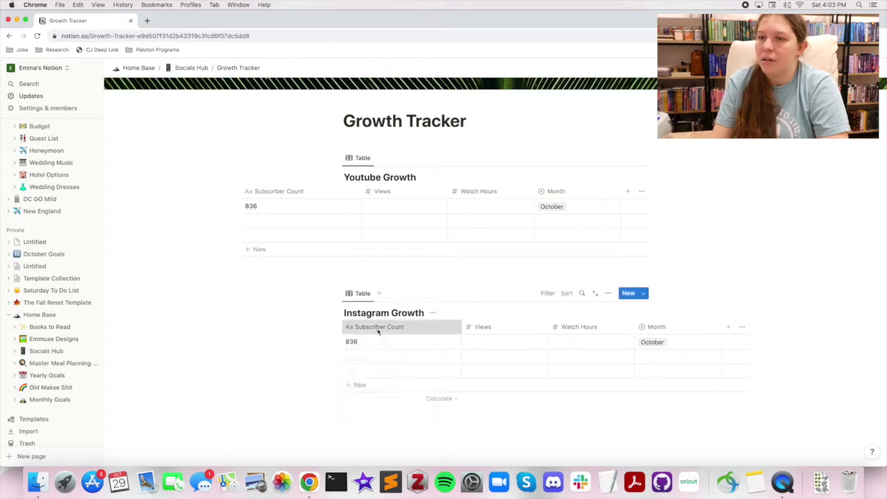
click(379, 327)
double_click(370, 345)
text(F)
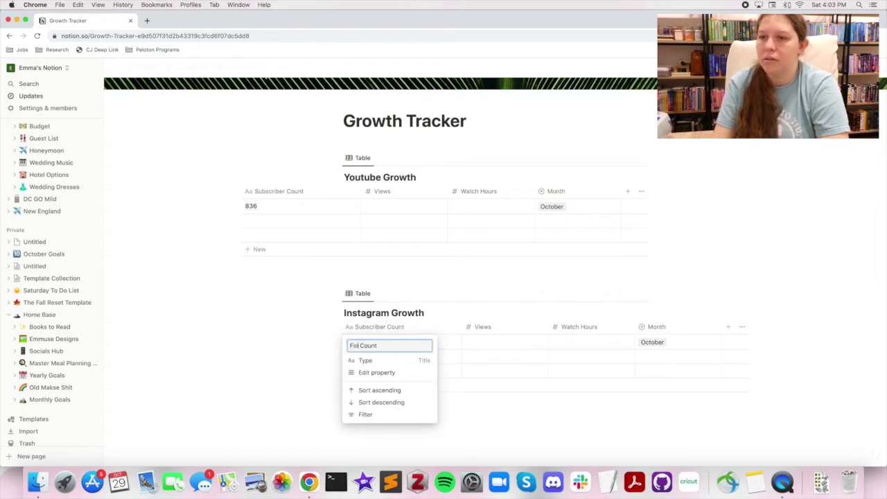
text(ollower)
Step: Finish the Follower Count rename and update October's follower value to 10461
click(554, 421)
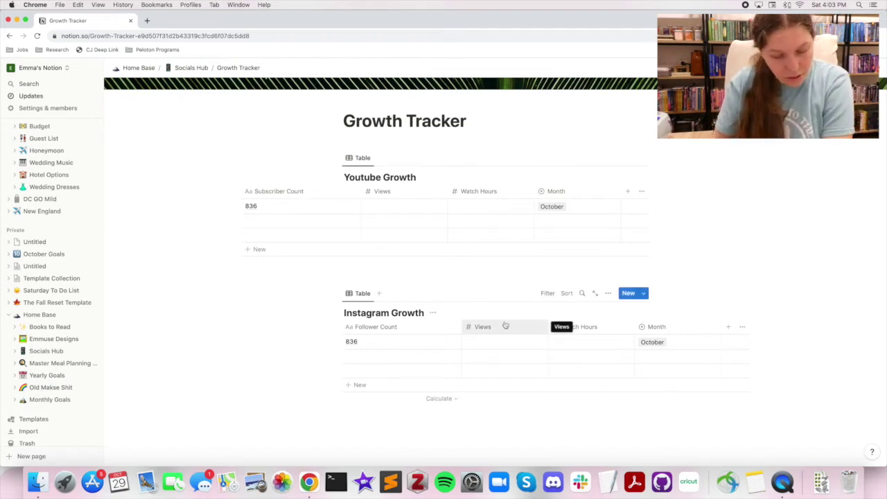
click(388, 342)
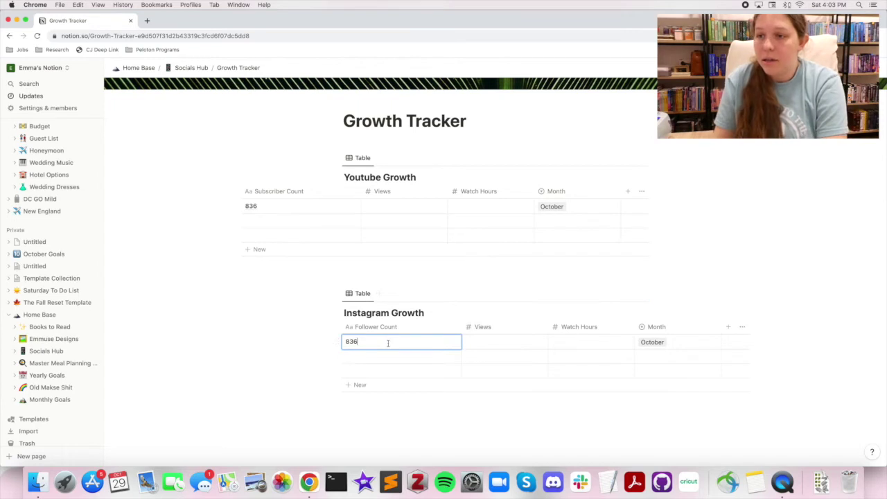
key(BackSpace)
key(BackSpace)
key(BackSpace)
text(10461)
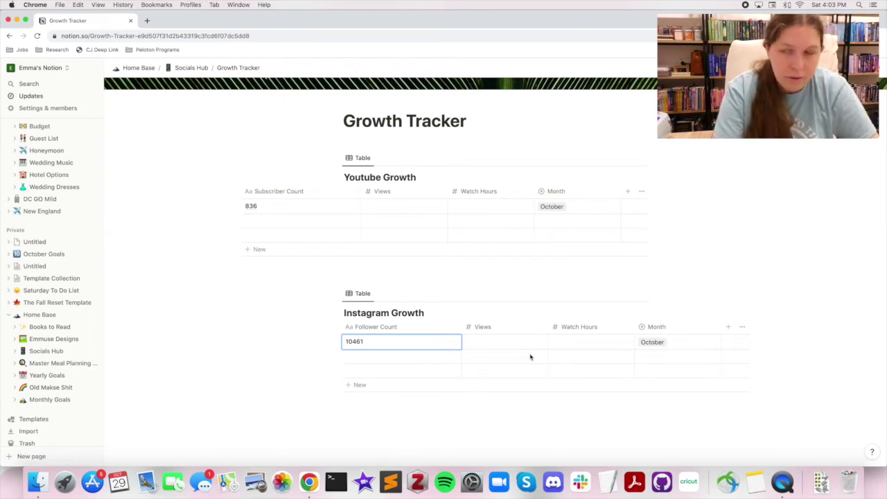
Step: Rename the Views column to 'Accounts Engaged' and Watch Hours to 'Impressions'
click(482, 327)
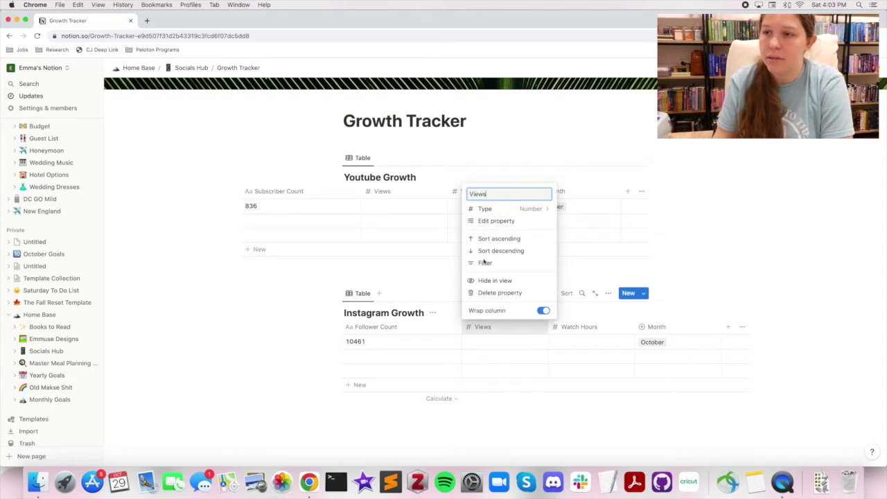
double_click(487, 193)
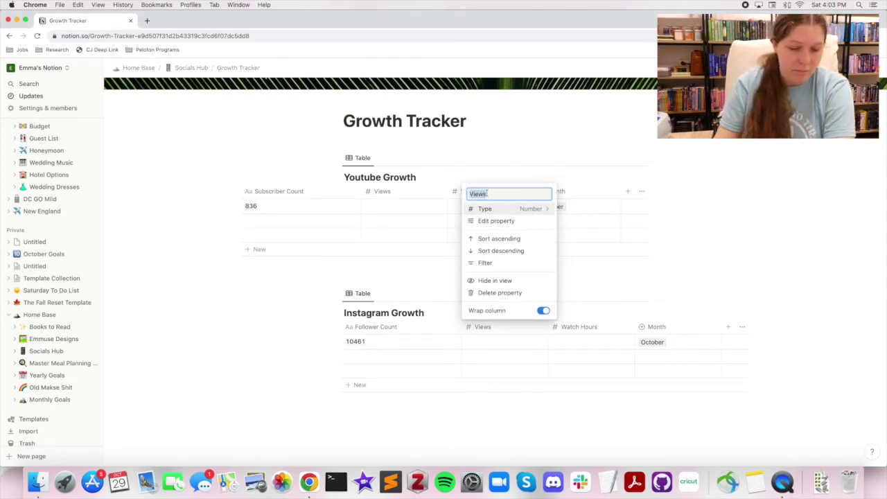
text(Accounts Engaged)
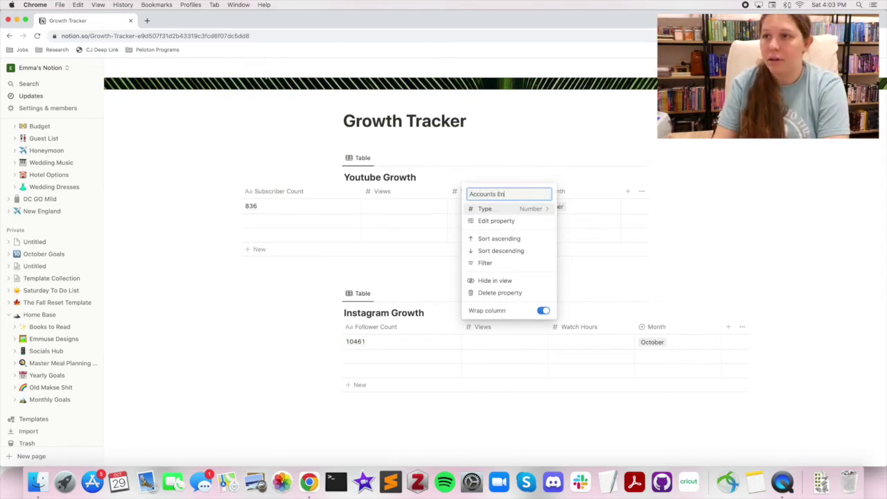
click(580, 328)
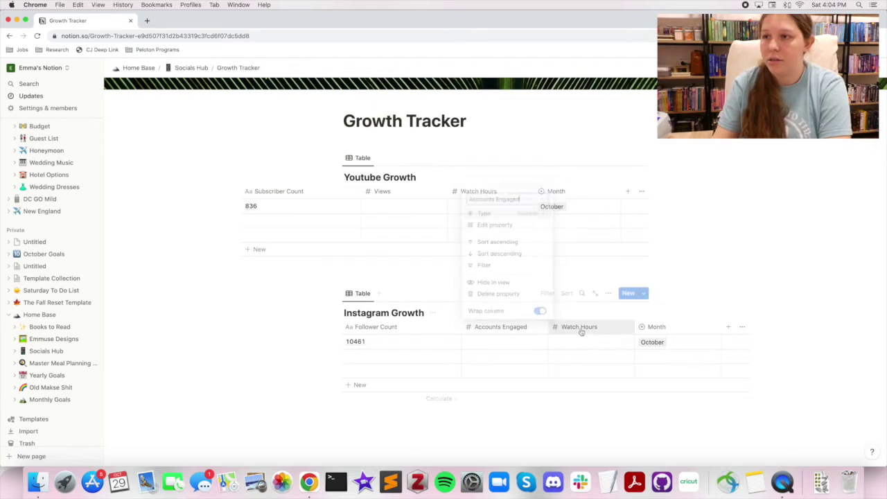
click(580, 328)
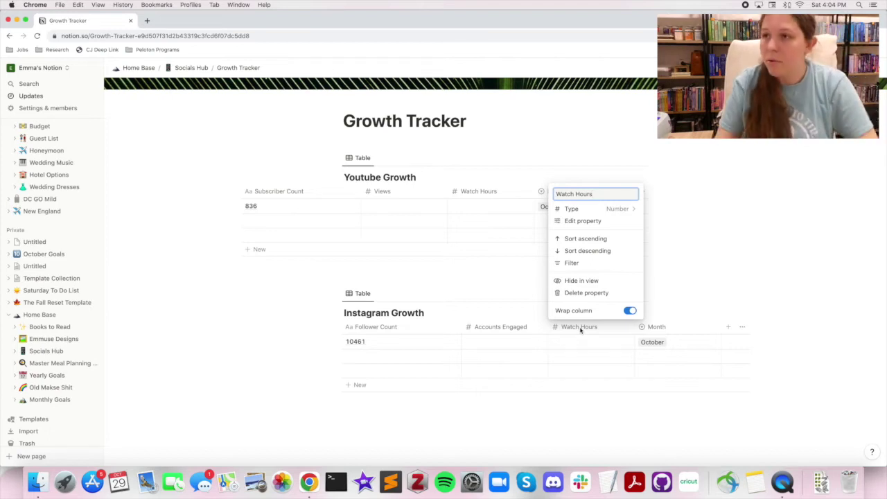
triple_click(588, 194)
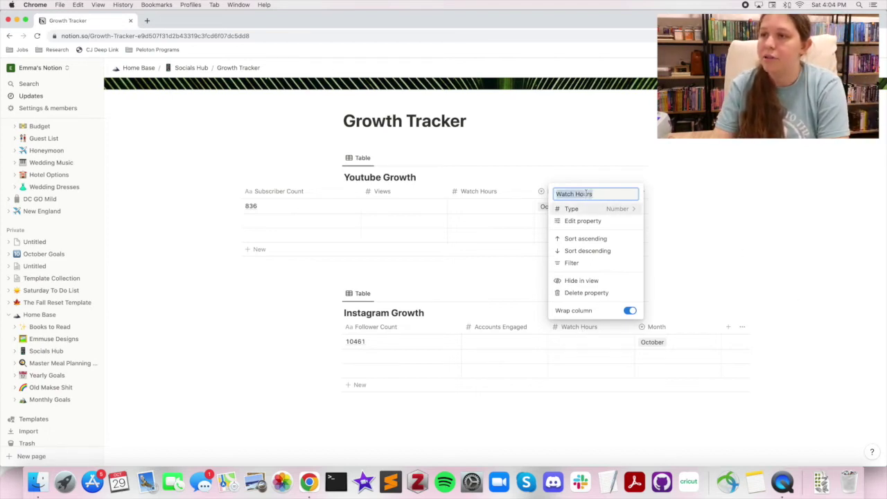
text(Impressions)
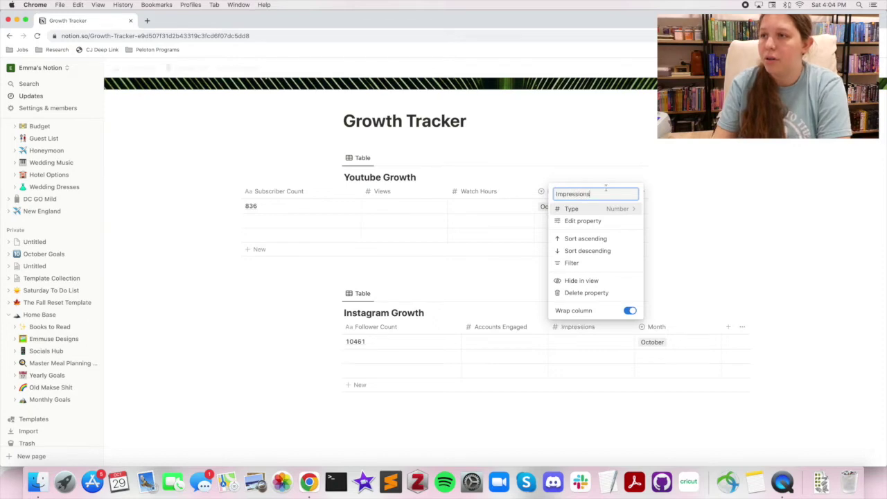
click(497, 327)
Step: Rename a column to 'Reach' and delete the unneeded Accounts Engaged property
click(496, 327)
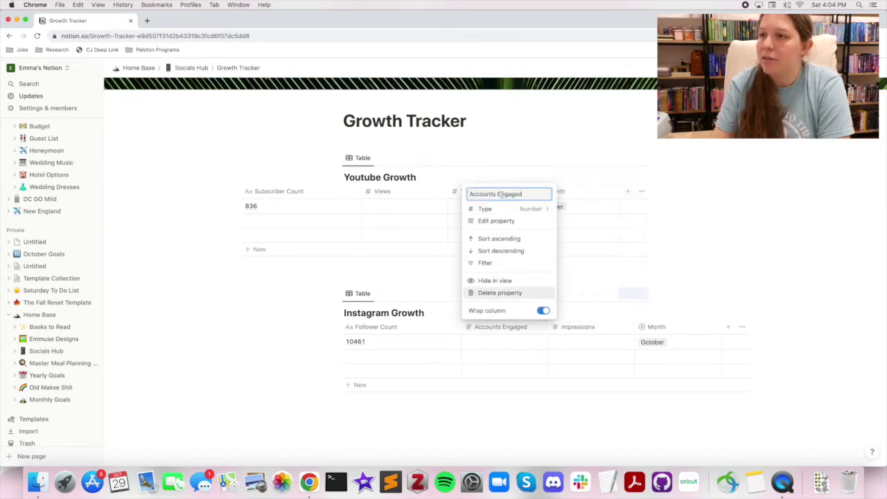
key(super+a)
text(Reach)
click(499, 292)
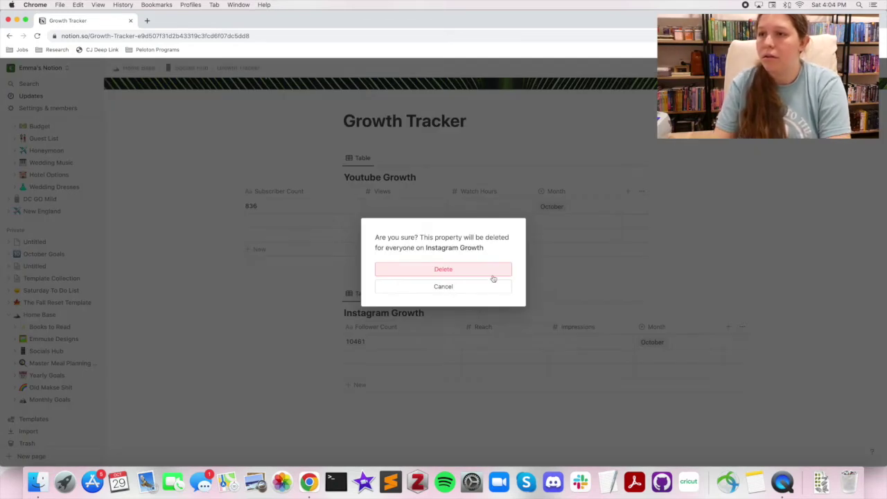
click(454, 271)
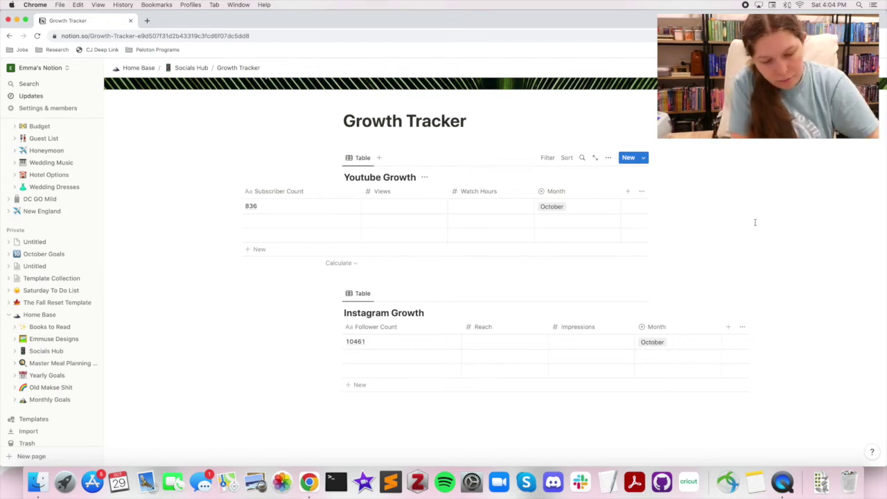
Step: Enter 17309 in October's Reach cell and 75029 in its Impressions cell
click(492, 343)
text(1730)
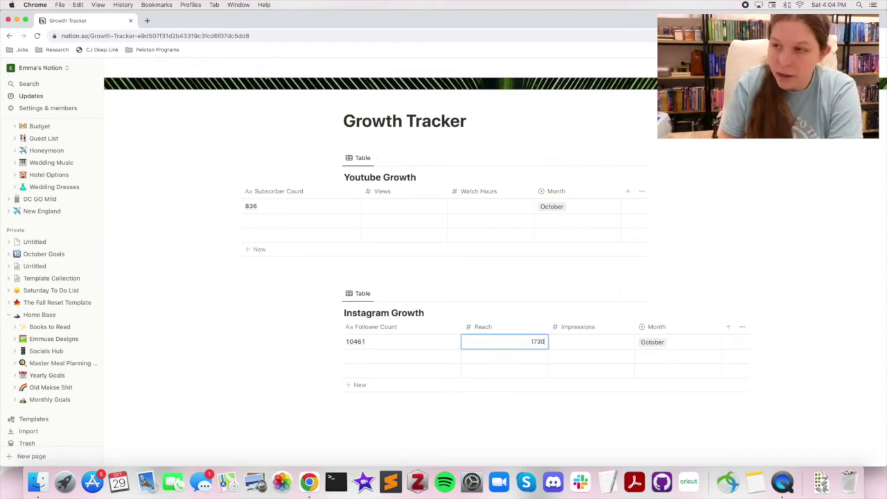
text(9)
key(Tab)
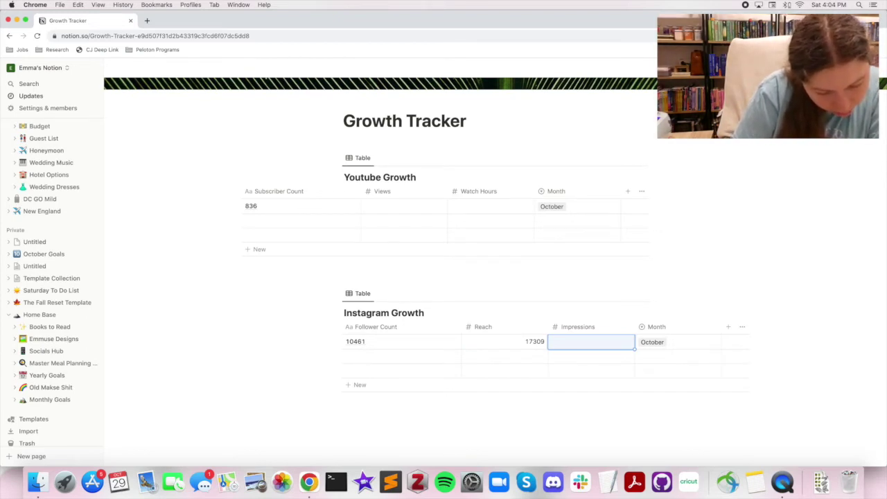
click(587, 342)
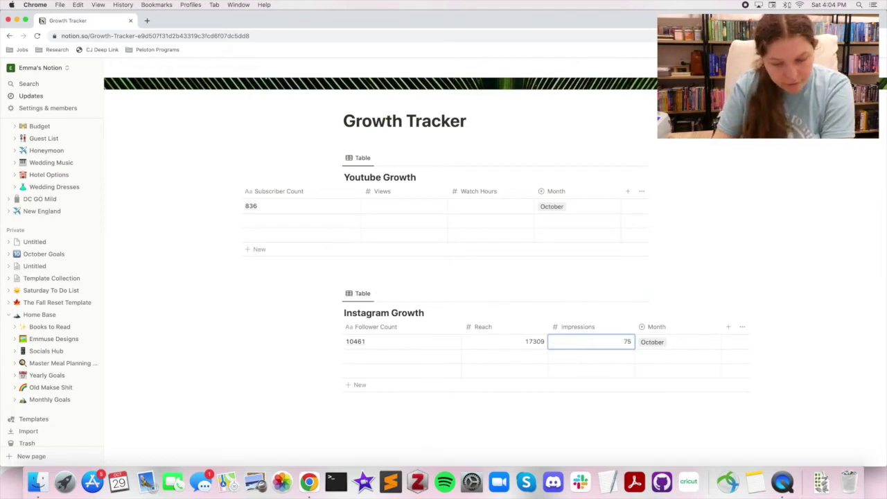
text(75029)
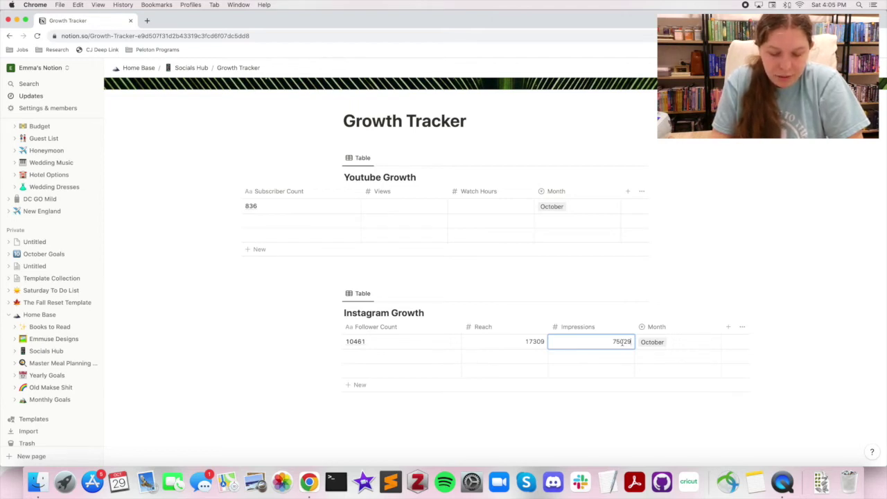
Step: Add a number column named 'Engagement' to Instagram Growth and select October's Engagement cell
click(728, 327)
click(728, 328)
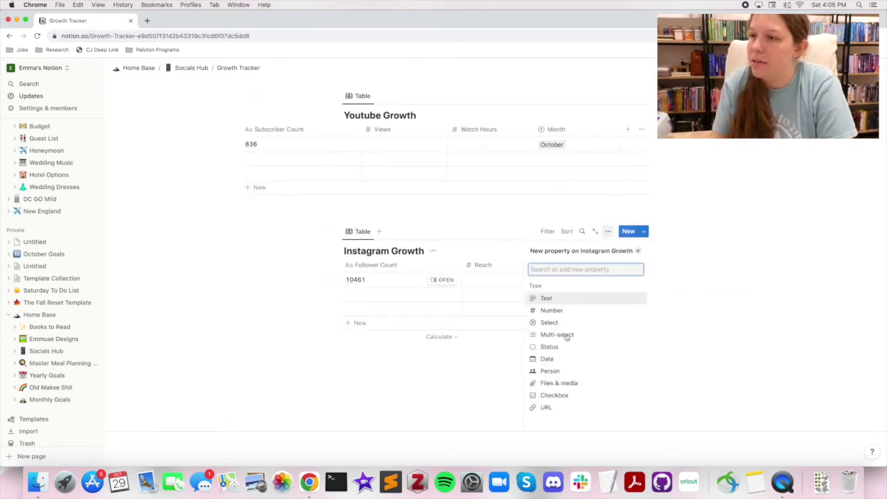
click(563, 311)
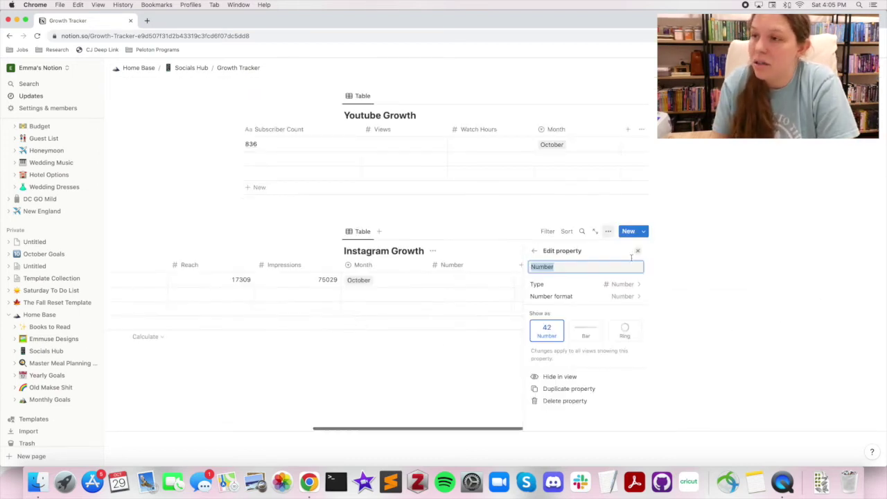
text(Engagement)
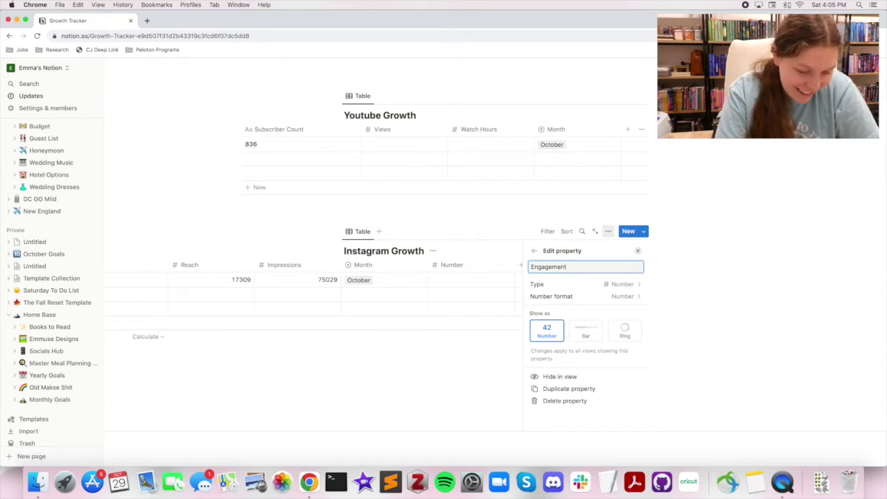
key(Return)
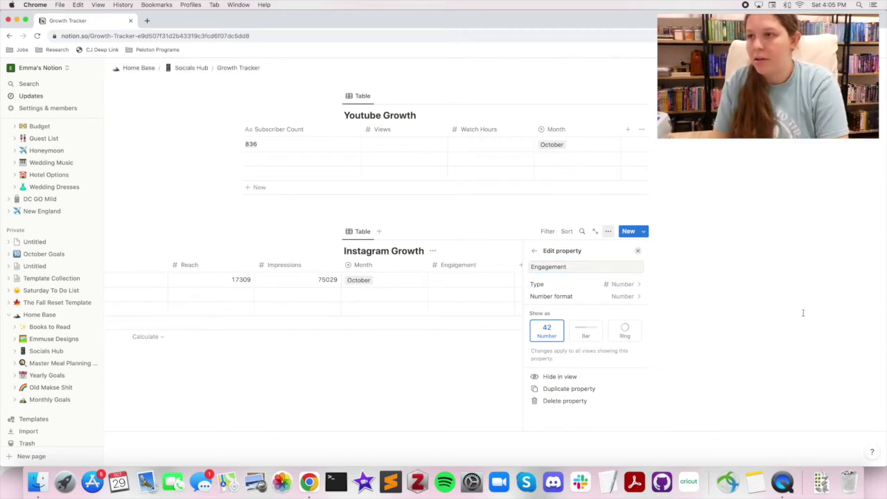
click(443, 282)
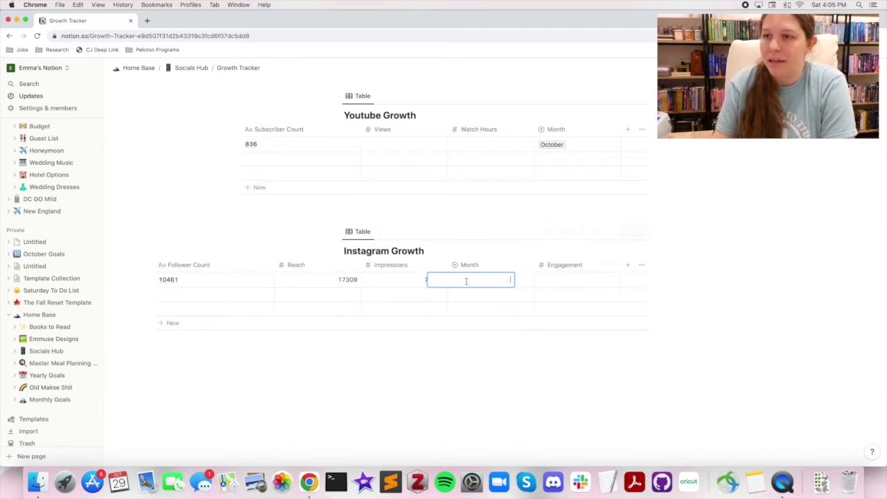
click(568, 283)
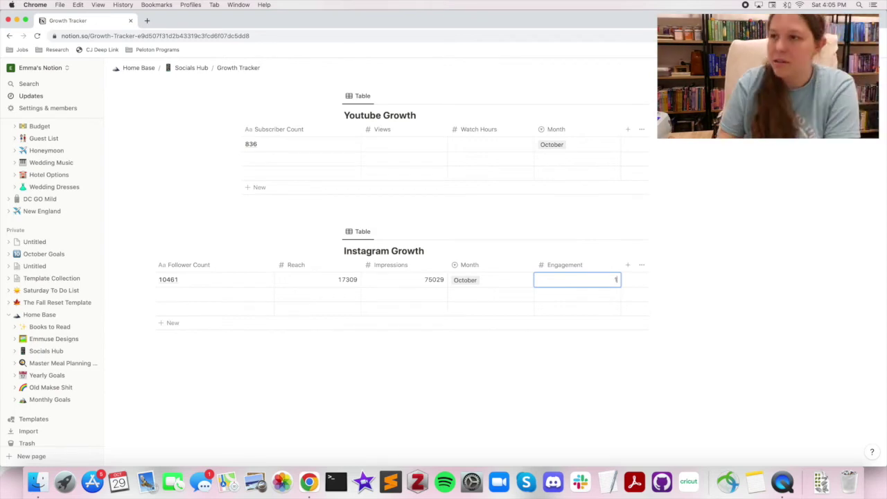
click(627, 264)
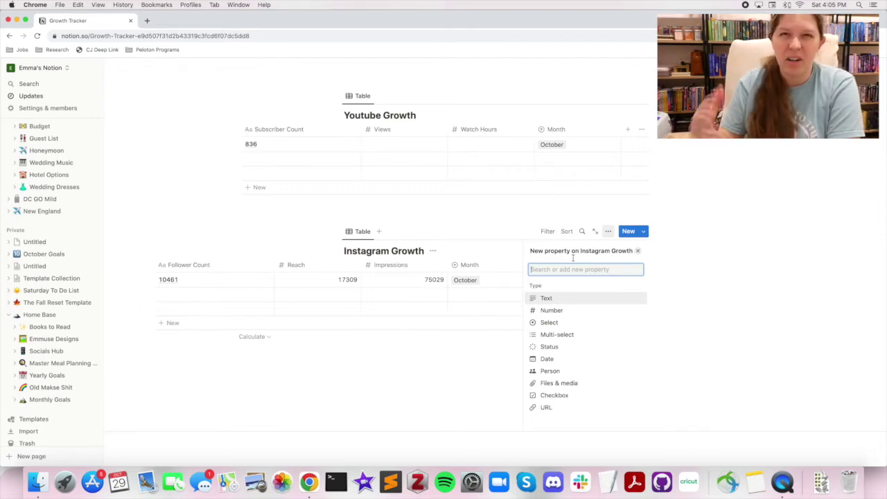
Step: Create a 'Content Interactions' number column and enter 3992 in the October row
text(Content Inter)
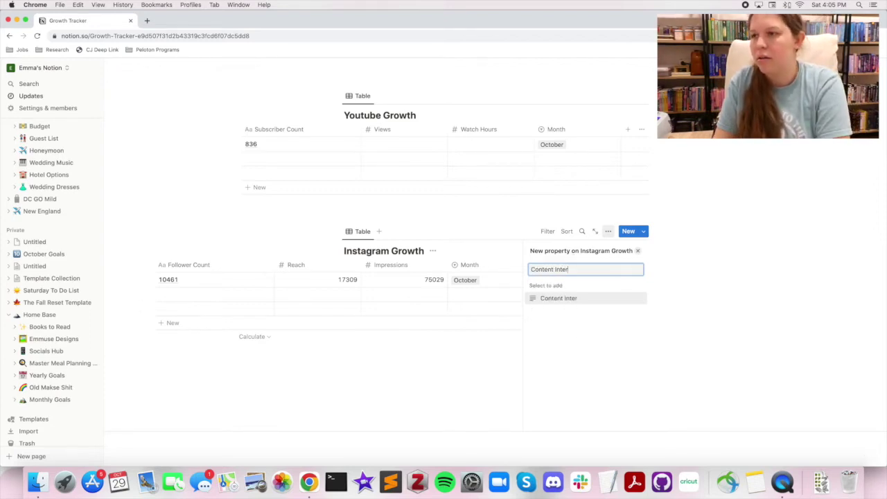
text(actions)
key(Return)
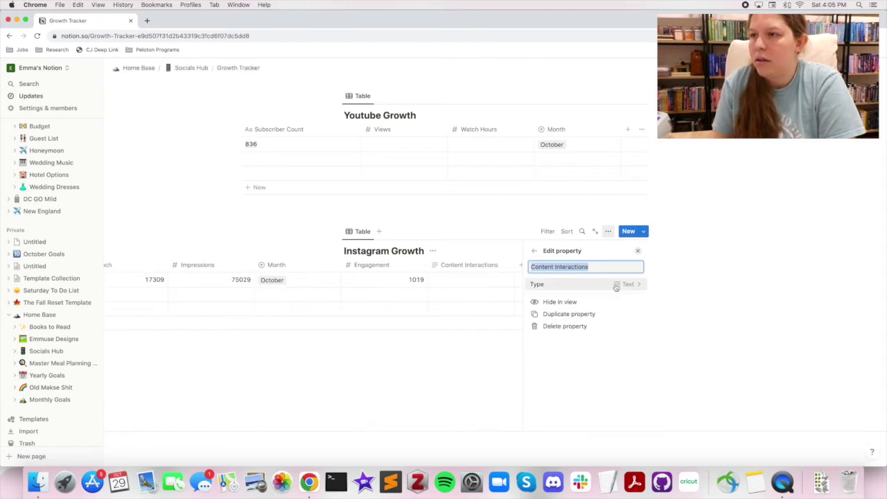
click(620, 285)
click(574, 310)
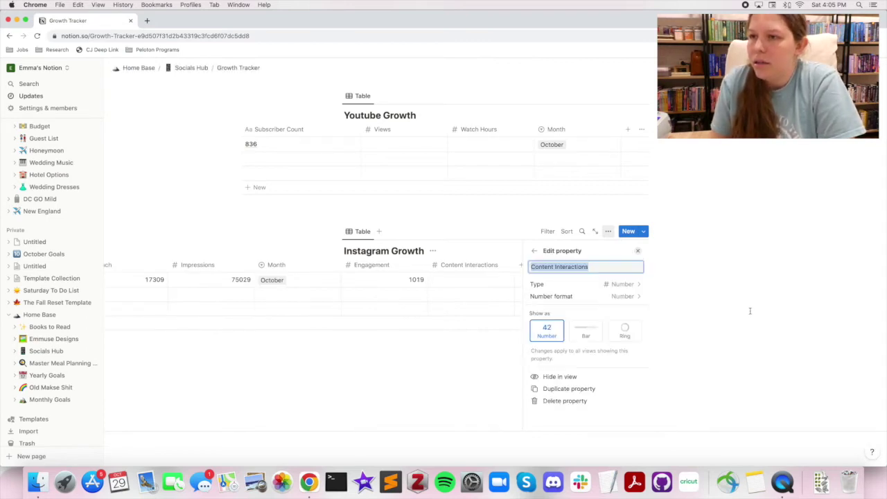
click(486, 271)
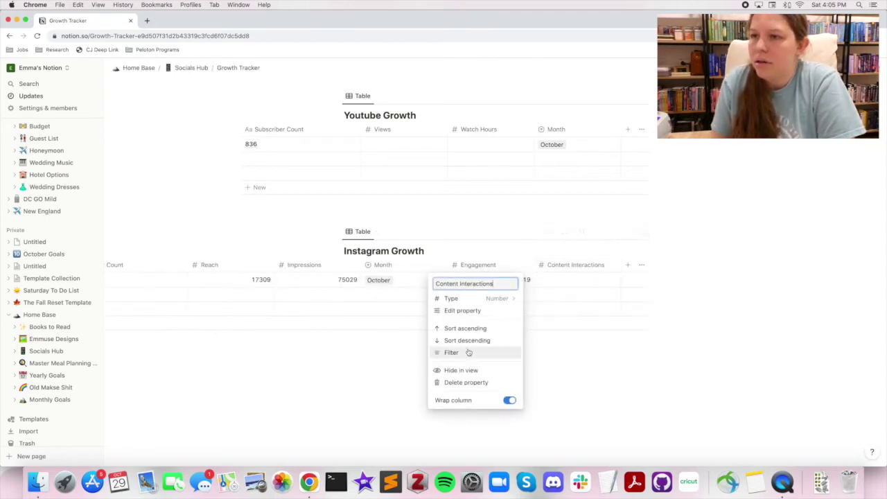
click(463, 311)
click(404, 378)
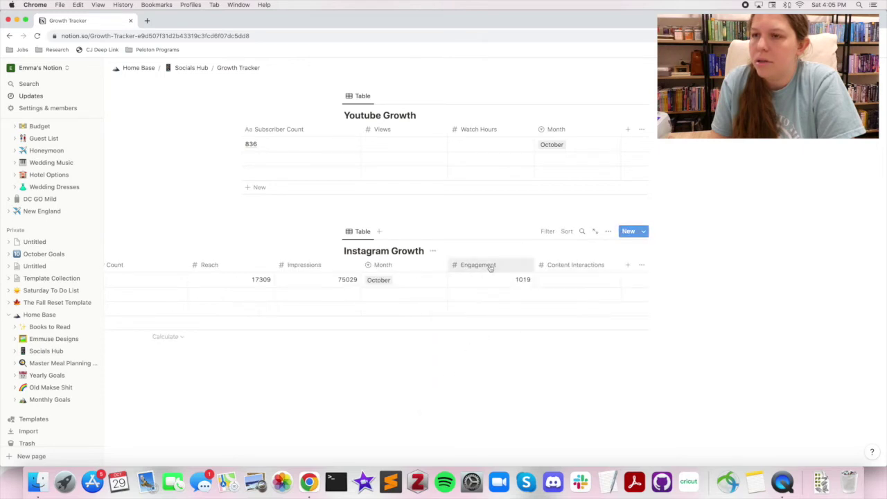
click(582, 279)
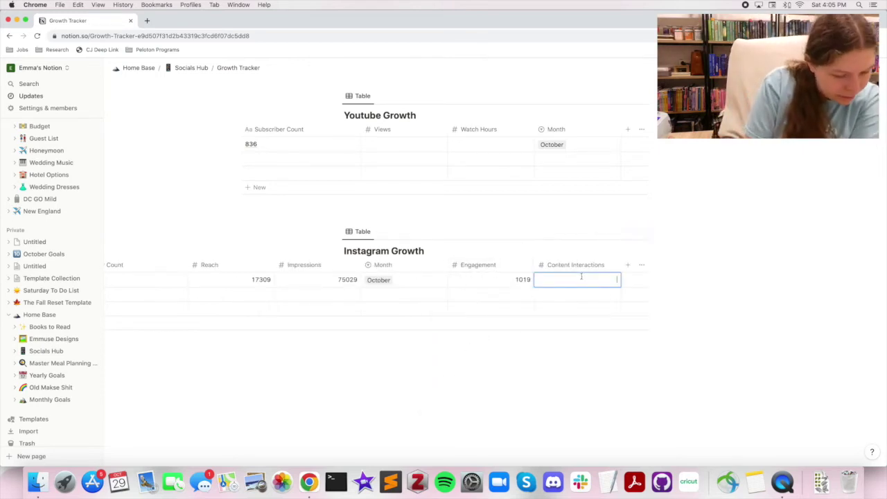
text(3992)
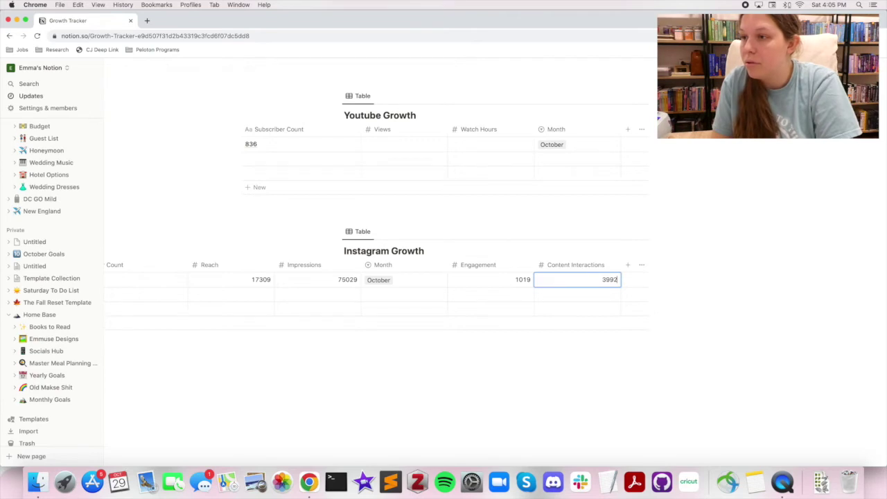
key(Return)
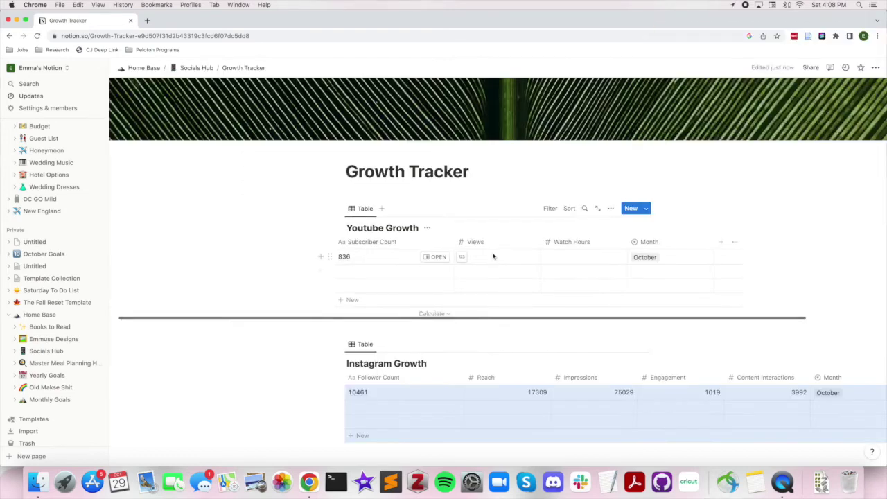
Step: Type 596 into the Youtube October Views cell and 47.7 into Watch Hours
click(493, 257)
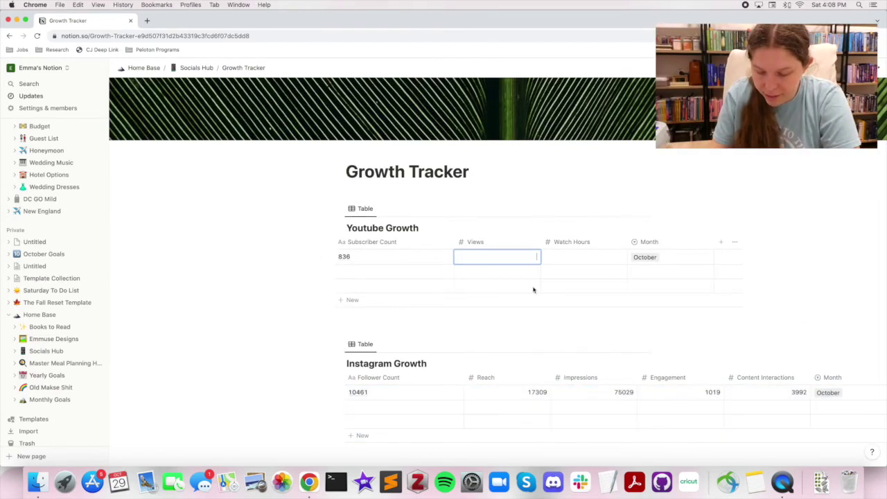
text(596)
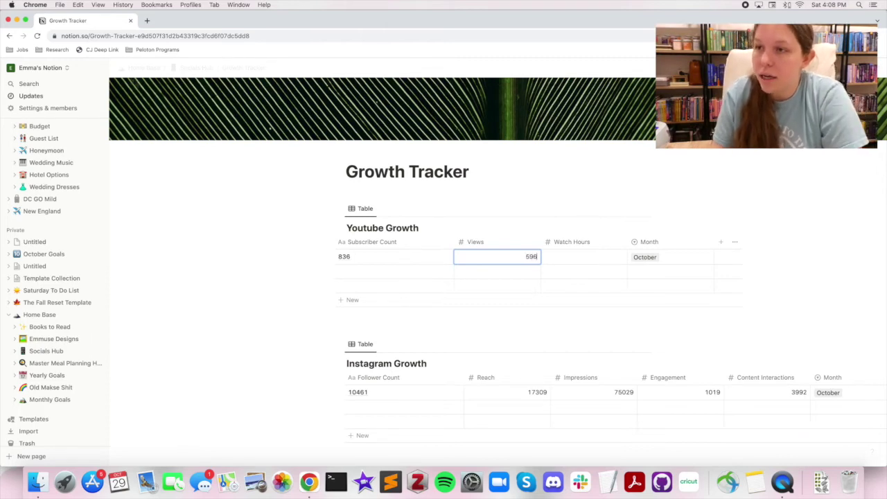
key(Tab)
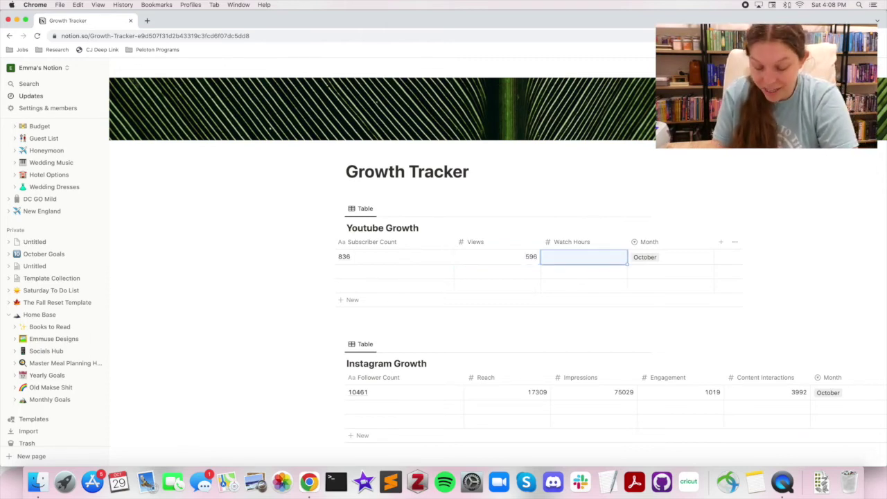
text(47.7)
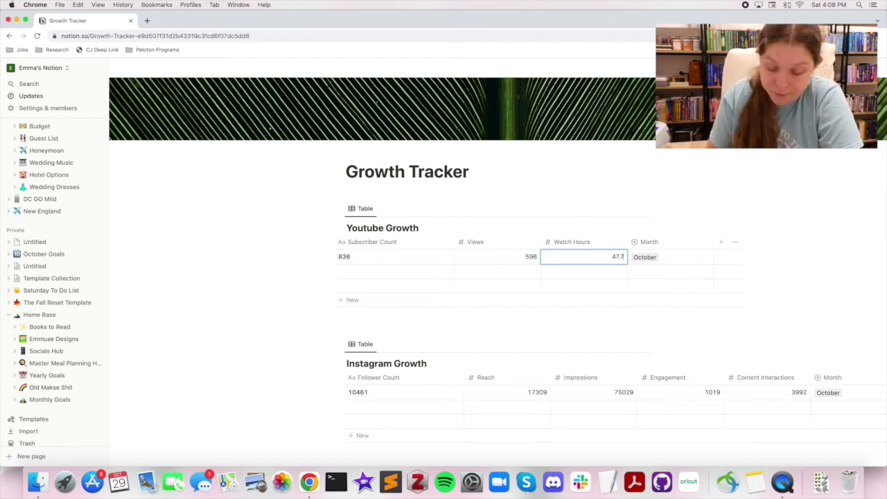
key(Return)
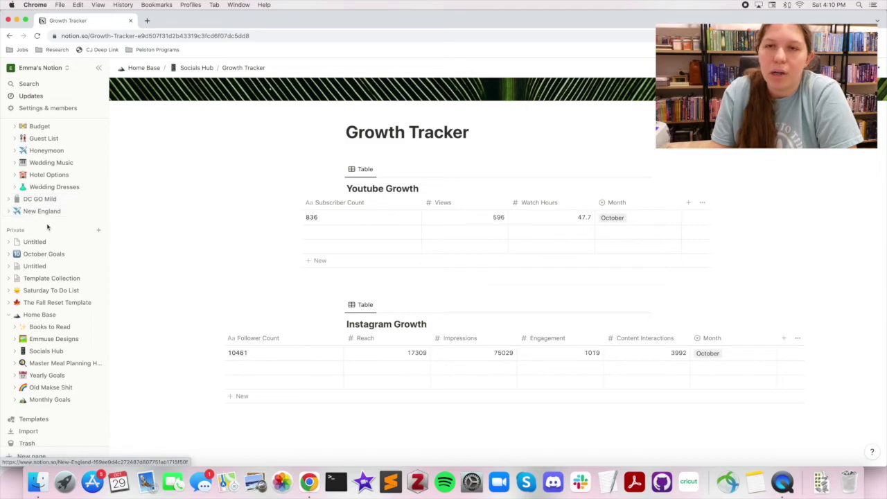
Step: Move the empty Untitled page to the trash
click(21, 242)
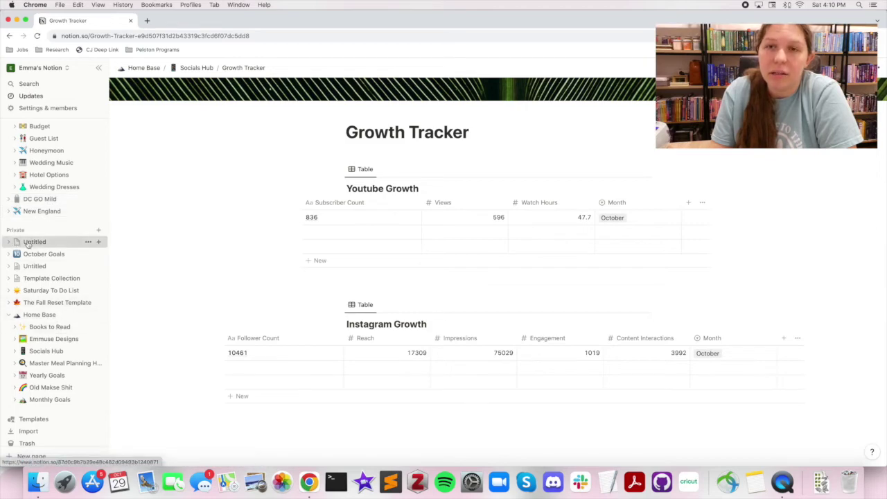
click(9, 36)
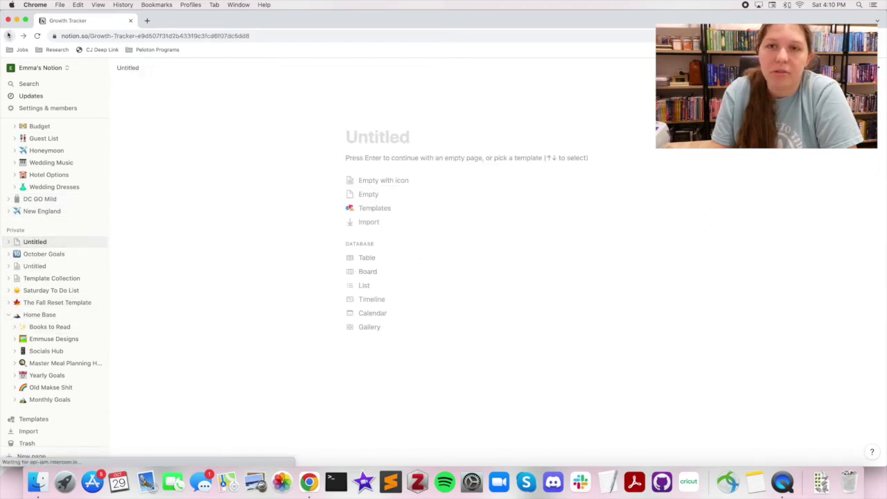
click(87, 242)
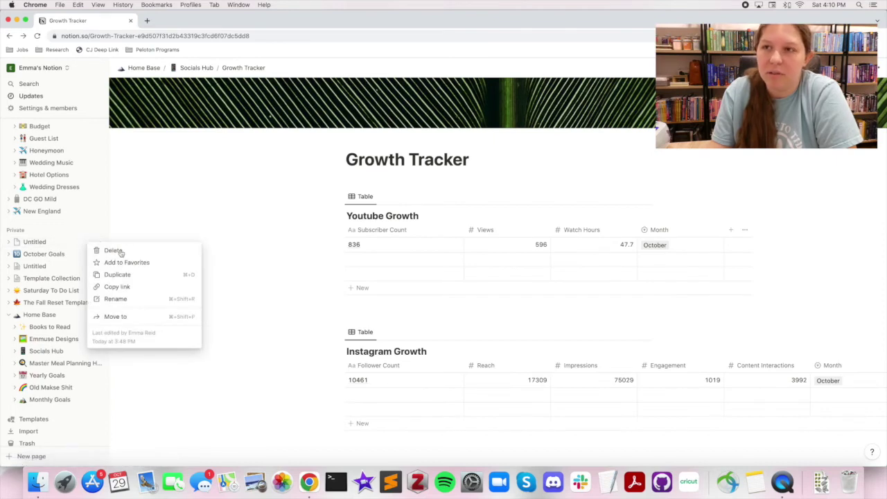
click(114, 251)
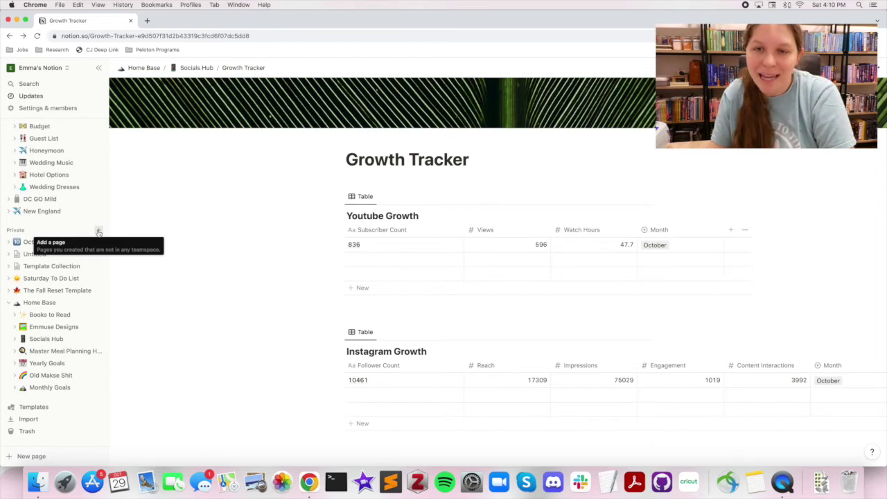
Step: Go through The Fall Reset Template to the Monthly Goals page
click(51, 291)
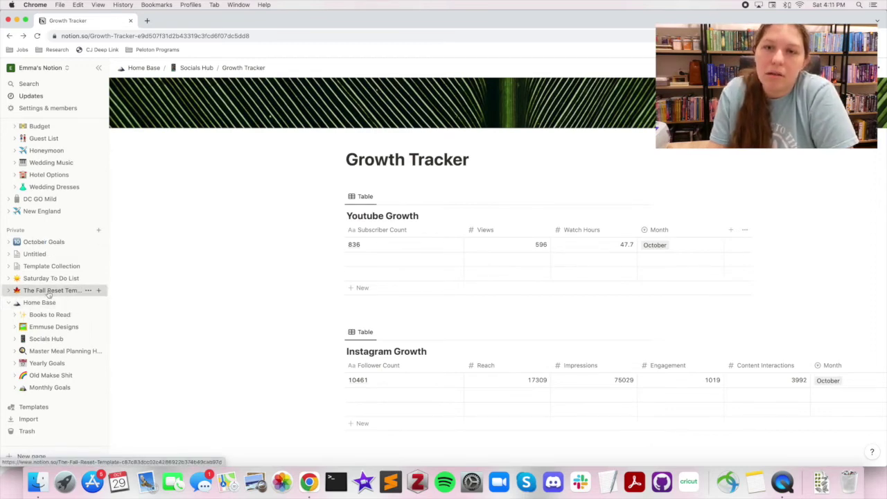
scroll(255, 270, down, 3)
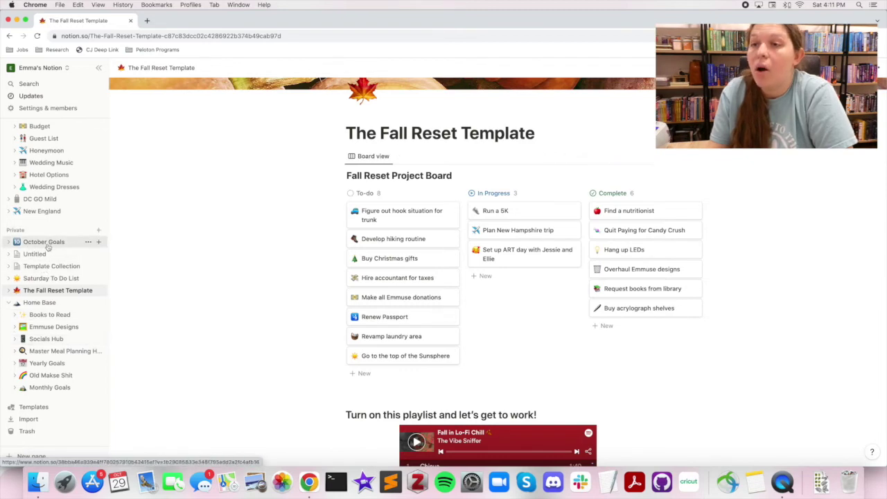
click(50, 388)
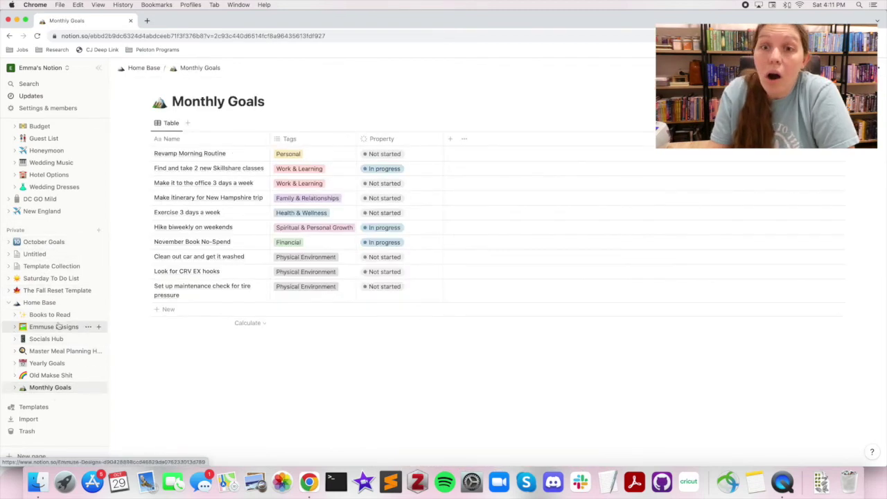
Step: Back on Home Base, add an EARLY VOTING to-do right after 'Meal prep lunches'
click(39, 304)
scroll(303, 302, down, 10)
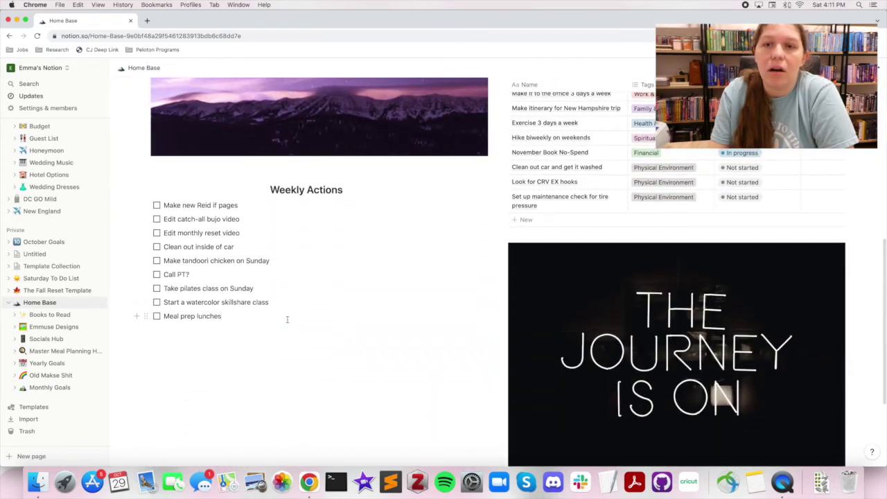
click(291, 317)
key(Return)
text(EARLY VOTING)
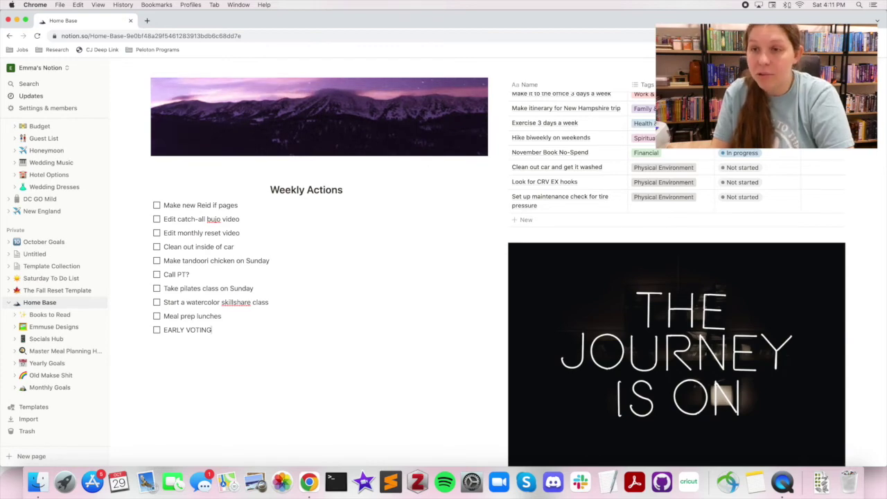
Step: Add 'Set up passport appointment' and begin 'Set up maintenance check with dealership' below it
key(Return)
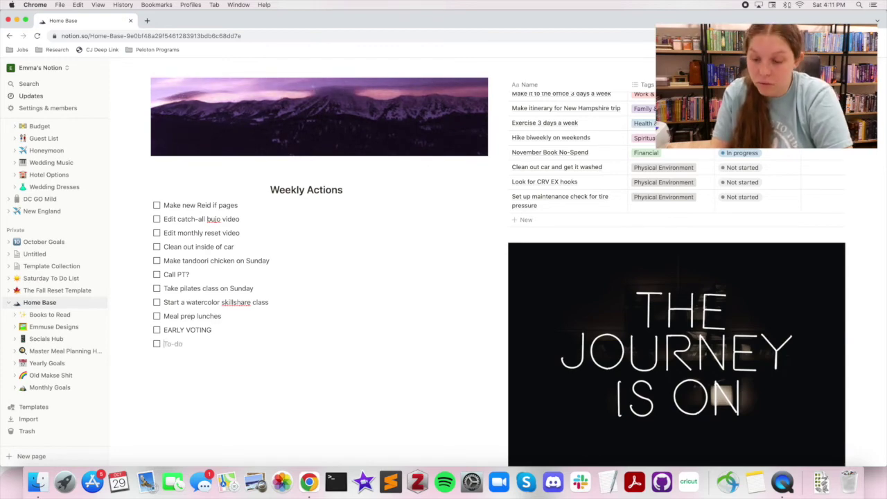
text(Set )
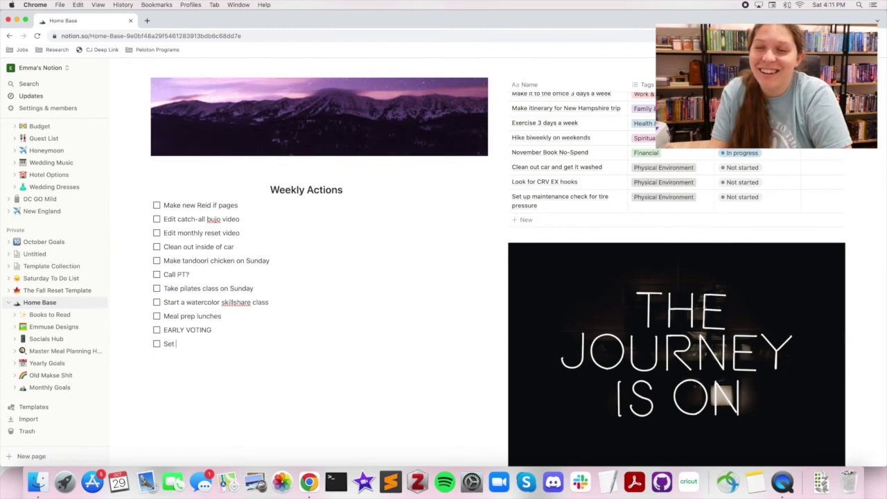
text(up passpor)
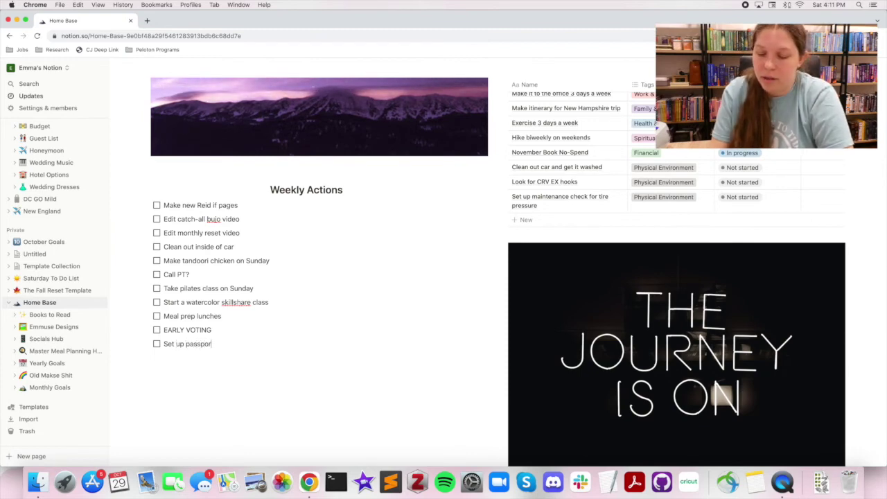
text(t appointment)
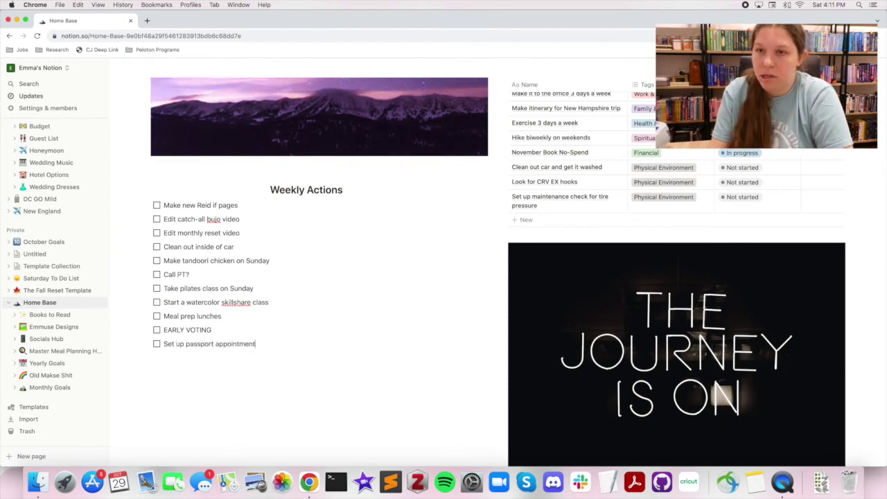
key(Return)
text(Set up )
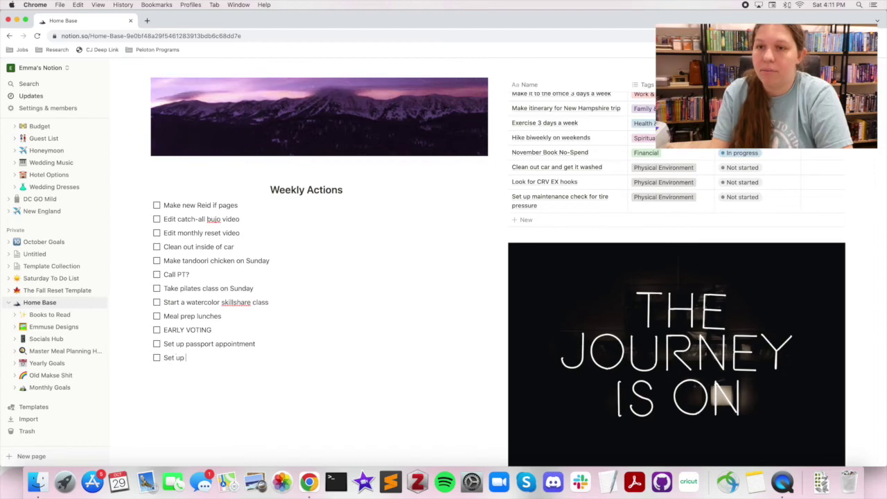
text(maintenance)
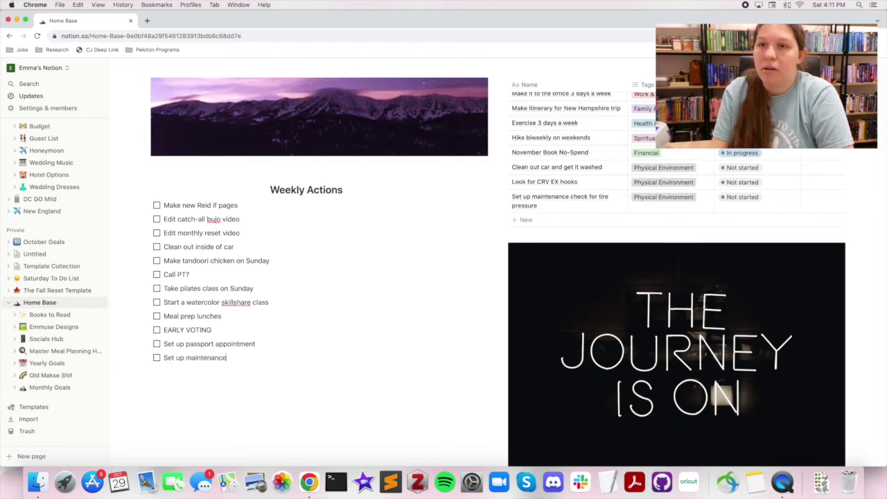
text( check w)
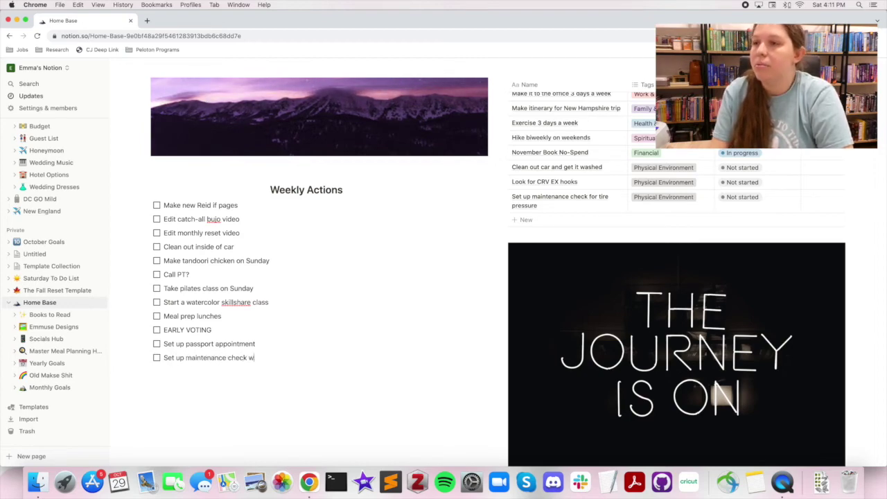
text(ith dealership)
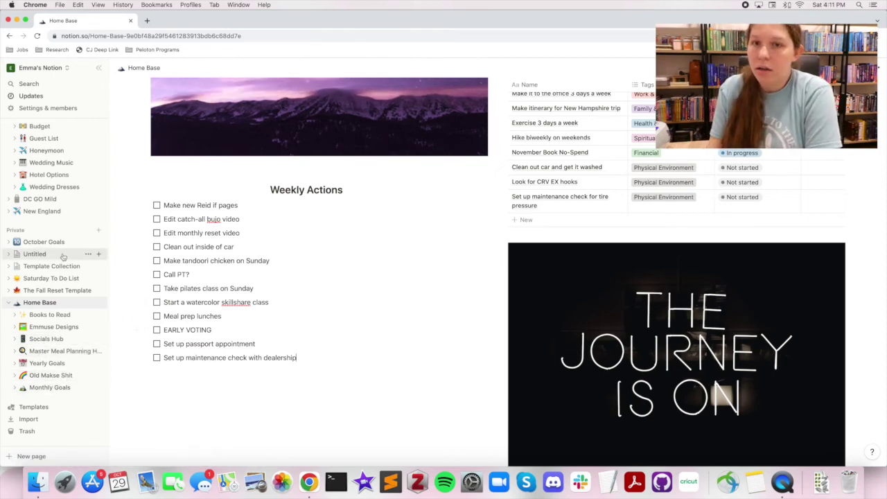
click(41, 241)
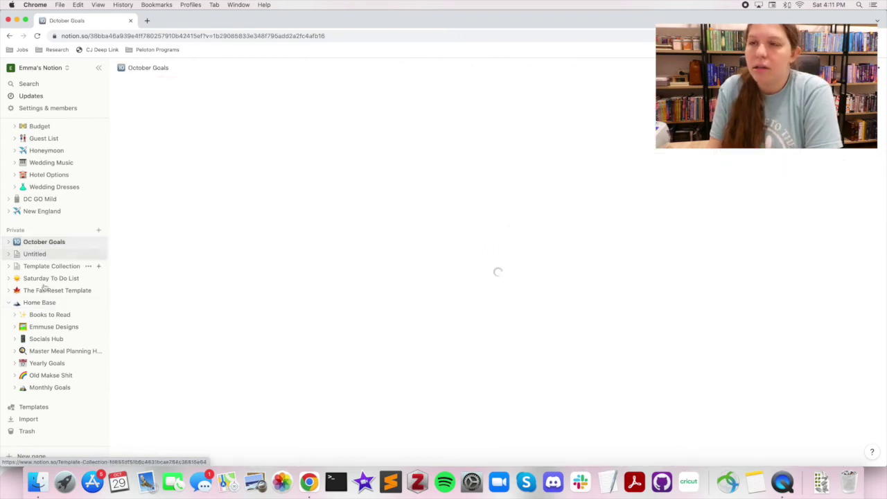
click(43, 290)
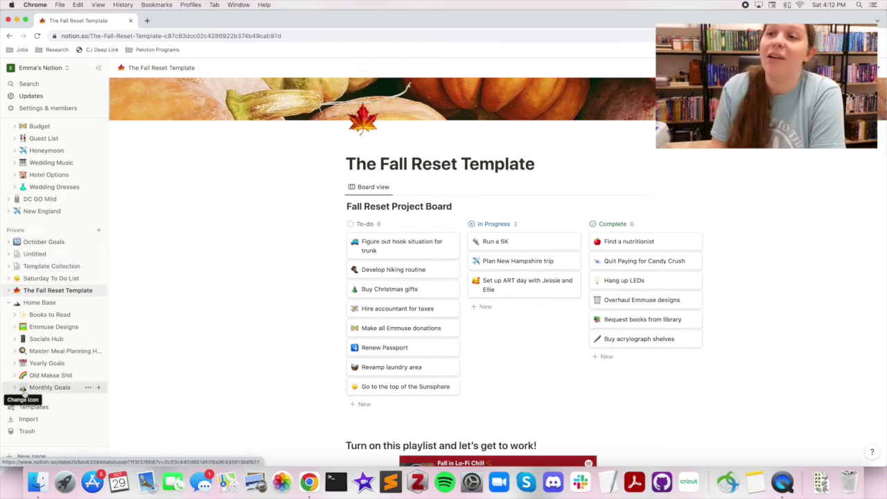
scroll(43, 339, up, 1)
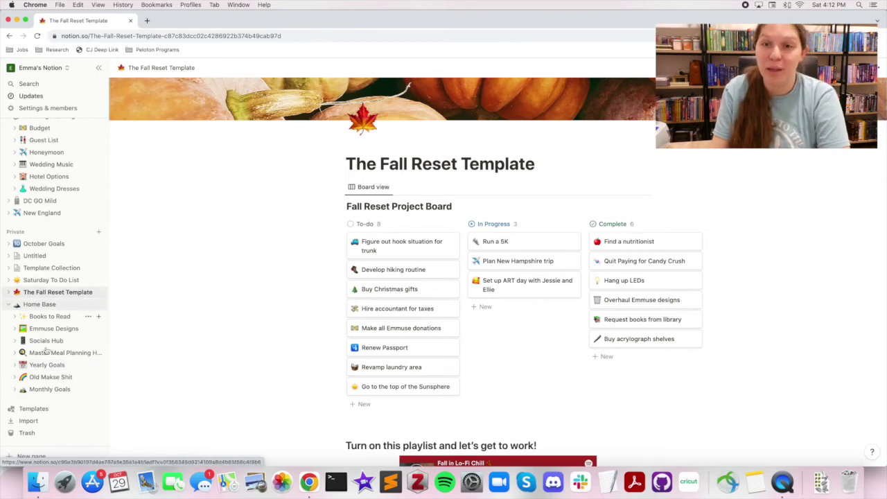
click(49, 389)
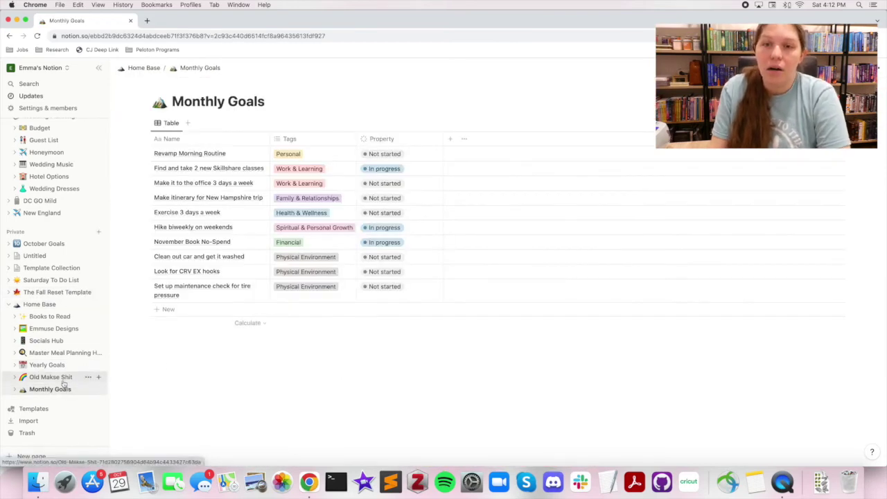
click(47, 365)
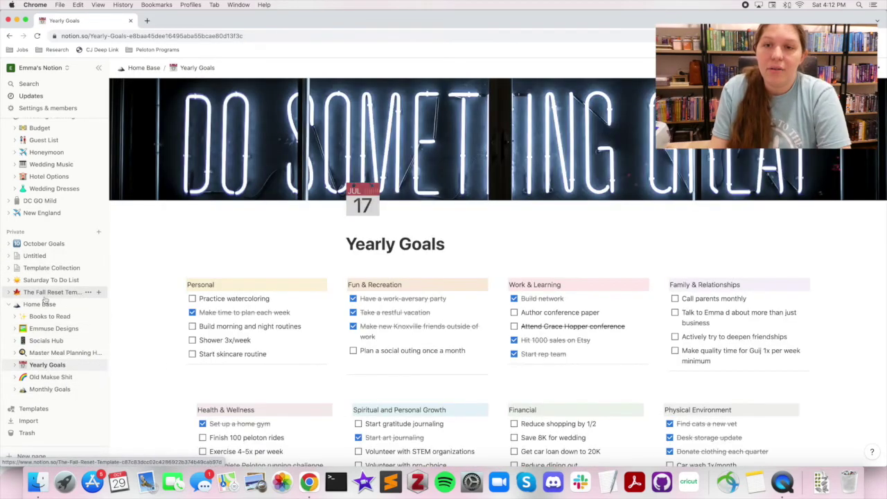
click(39, 304)
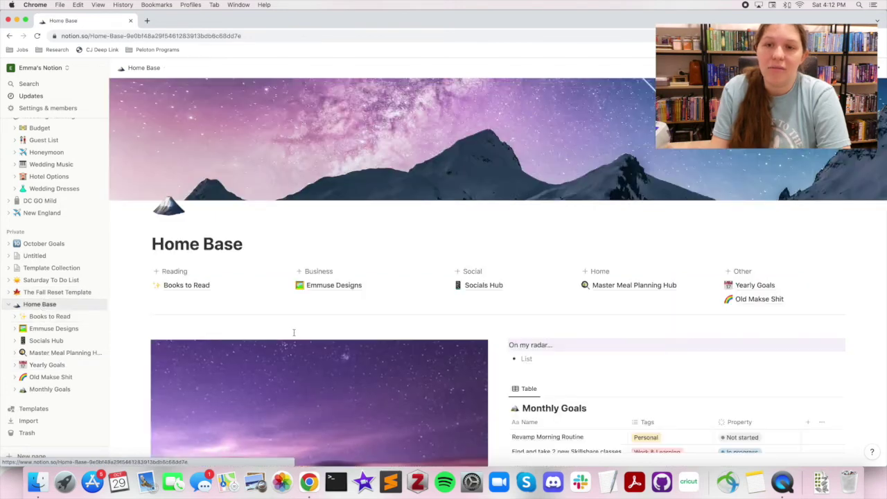
Step: Start a new to-do at the end of Weekly Actions and begin typing the Sunsphere item
scroll(276, 331, down, 15)
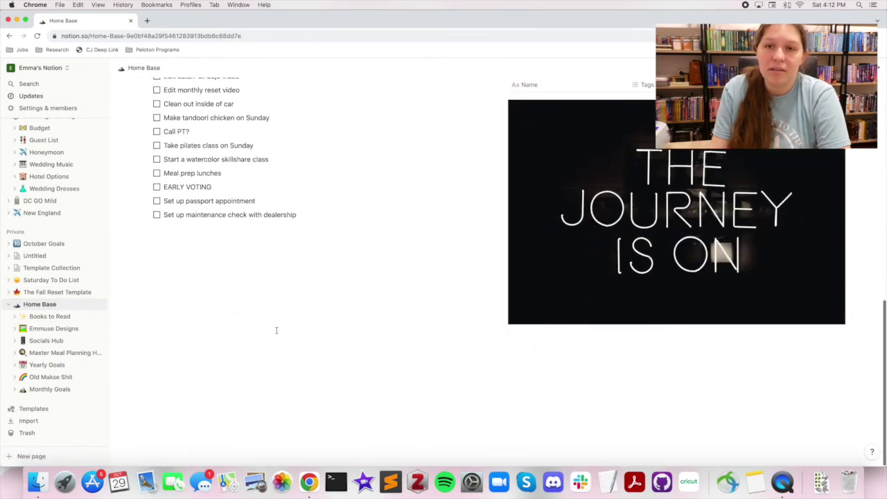
key(Return)
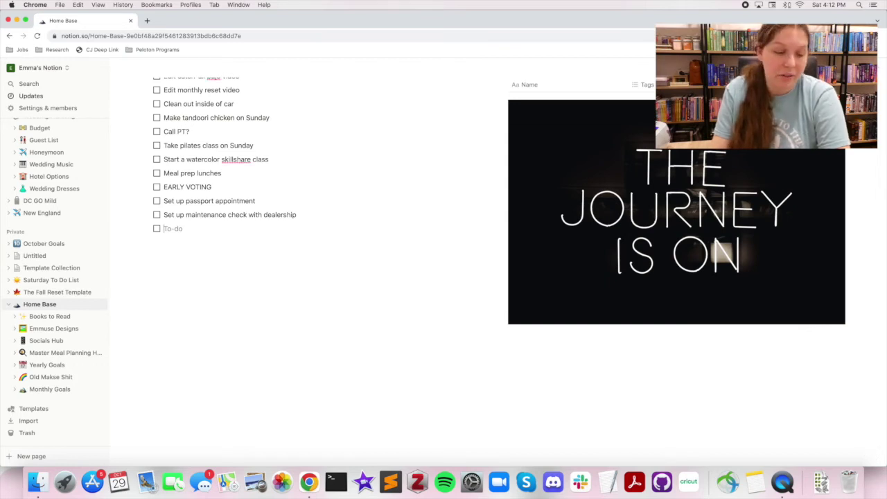
text(Get Sunsphere appointment)
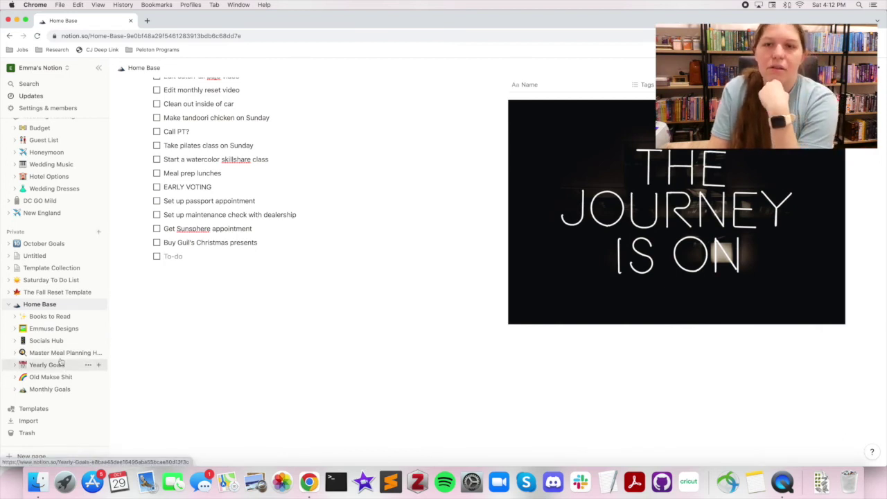
Step: Look over The Fall Reset Template page, then return to Home Base
click(43, 292)
scroll(245, 317, down, 3)
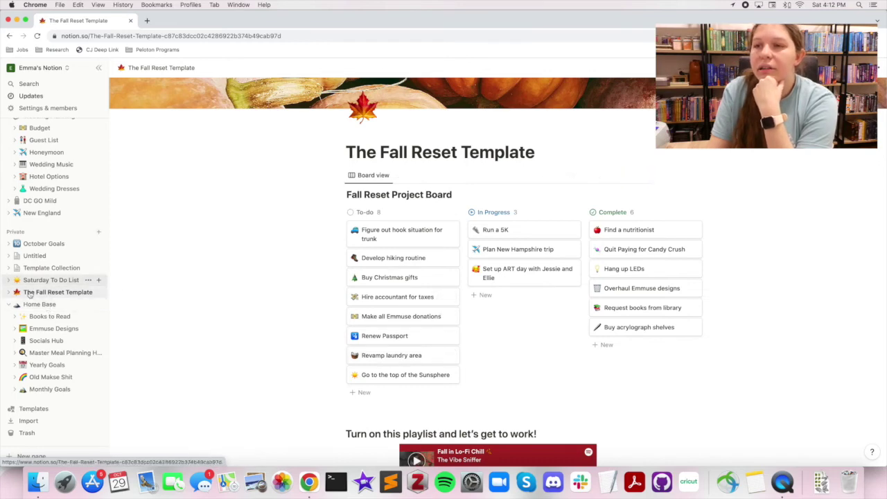
click(46, 305)
scroll(176, 295, down, 5)
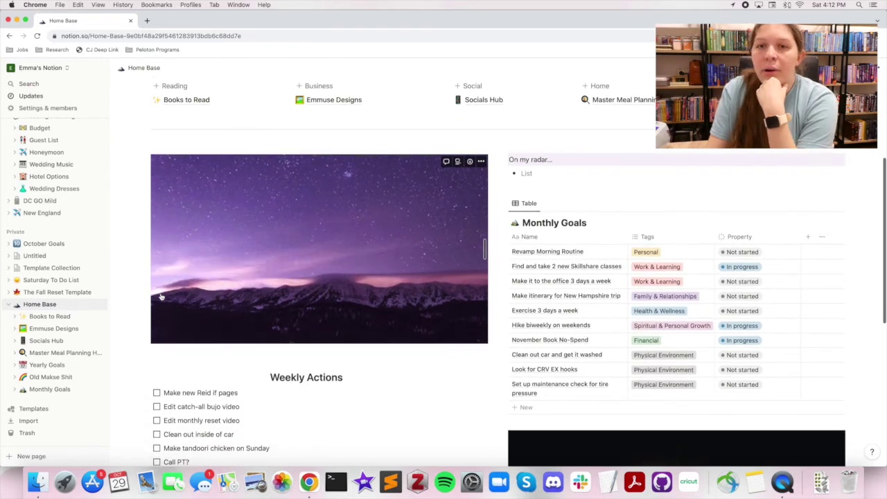
scroll(160, 296, down, 1)
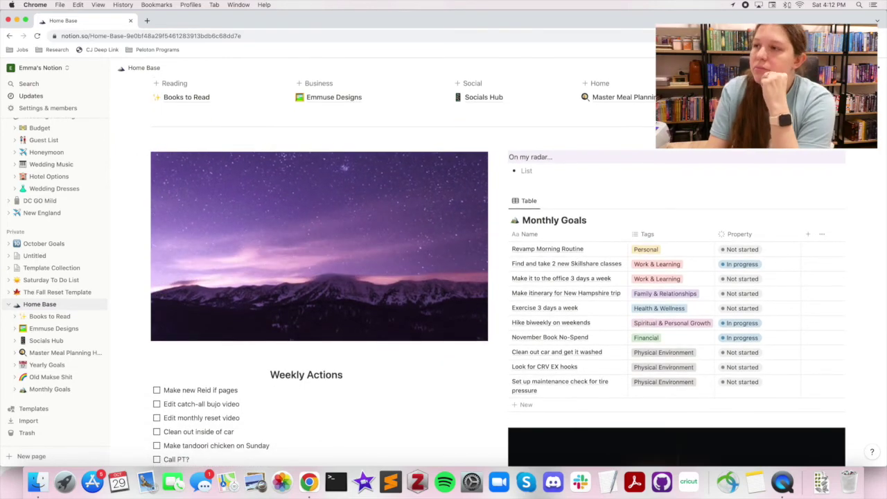
Step: Browse the Old Makse Shit goals page, then go back and review Home Base's to-do list
click(51, 376)
scroll(242, 241, down, 10)
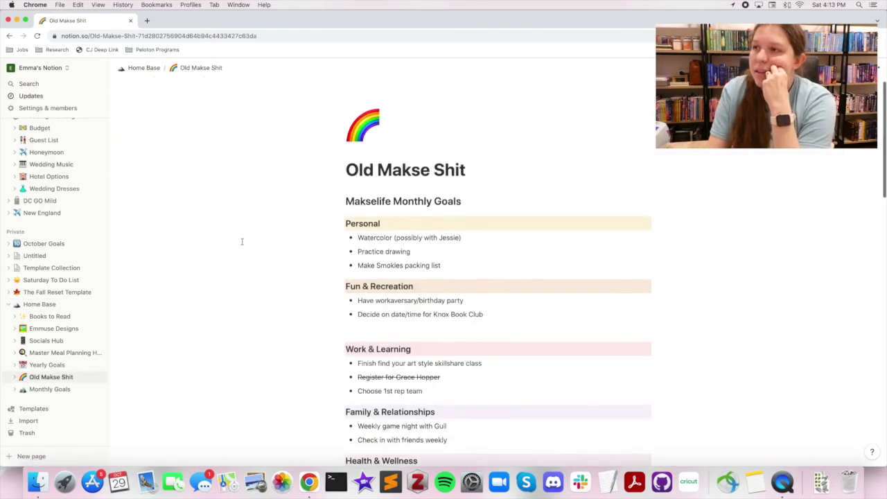
scroll(242, 241, down, 4)
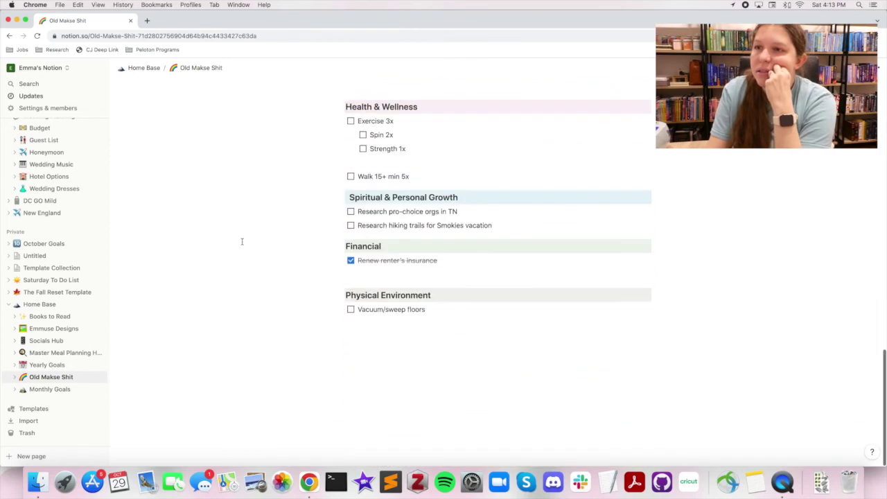
scroll(241, 241, up, 15)
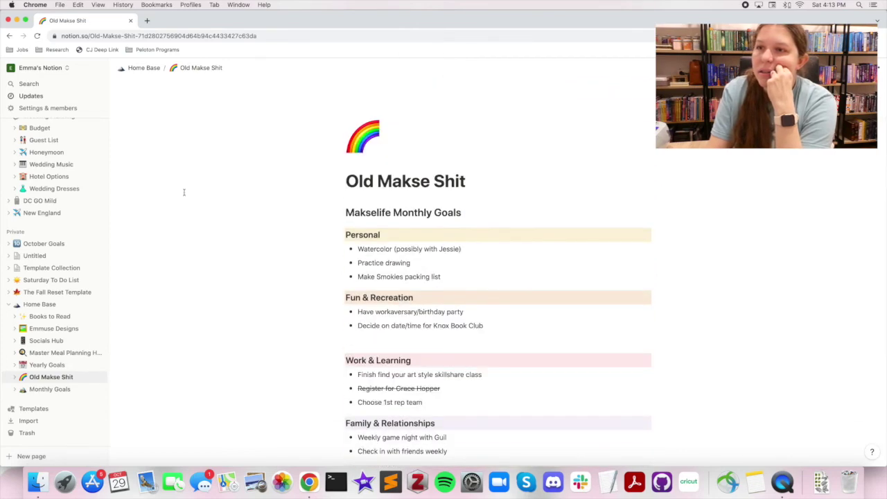
click(9, 36)
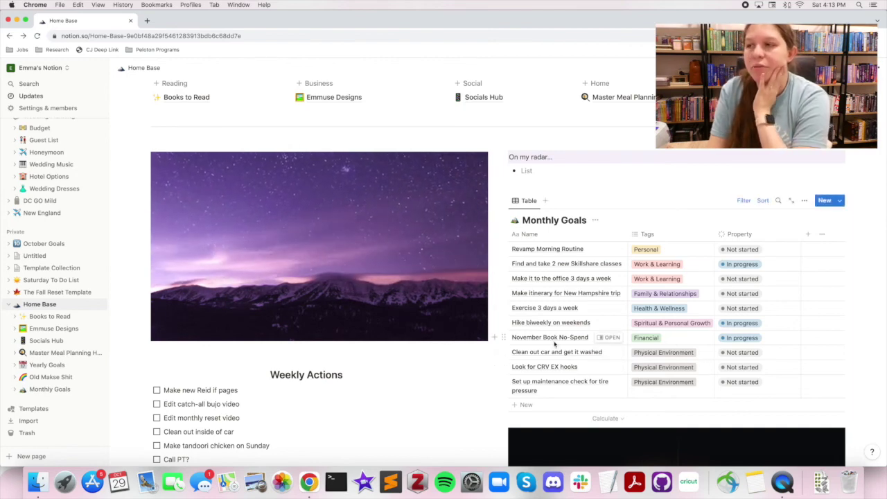
scroll(370, 322, down, 2)
scroll(370, 323, down, 5)
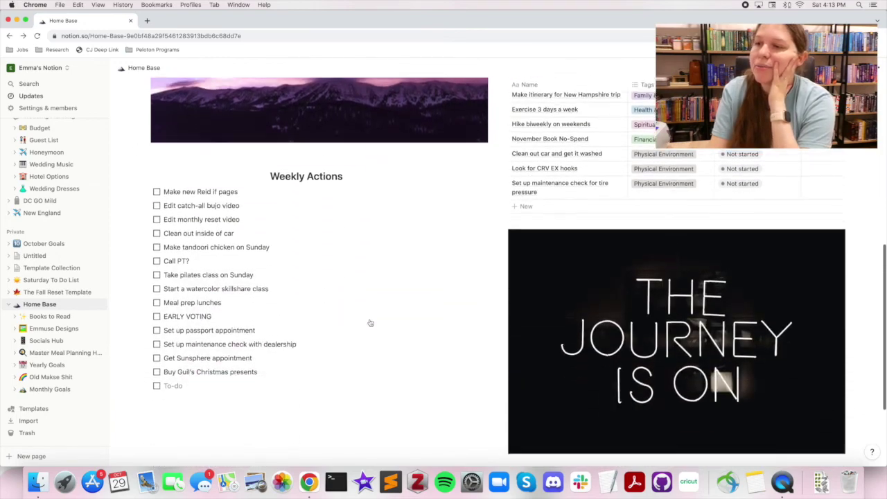
scroll(370, 323, up, 8)
scroll(370, 323, up, 3)
scroll(370, 323, down, 8)
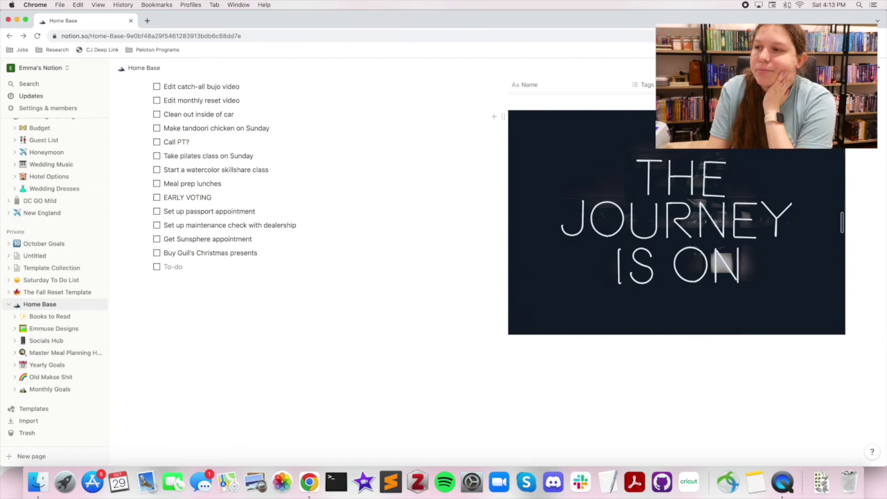
Step: Replace the quote image with an Unsplash photo found by searching 'mountain purple'
click(832, 119)
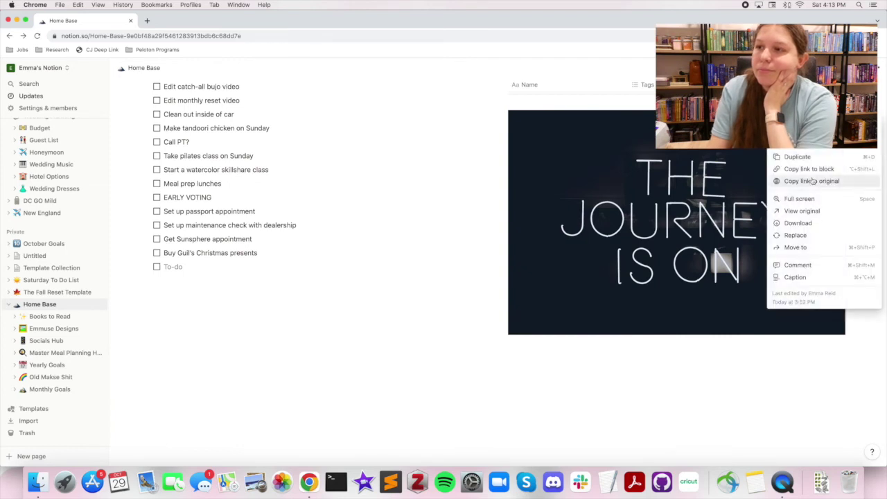
click(795, 236)
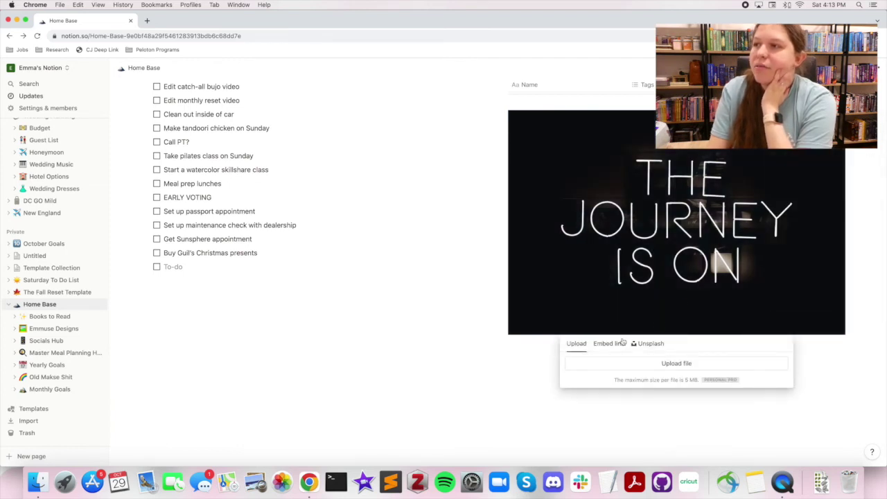
click(646, 343)
text(mountain)
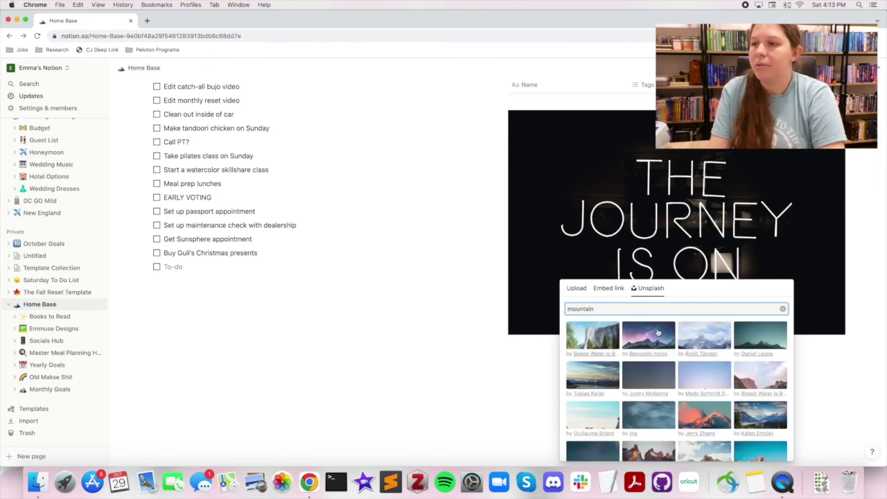
scroll(658, 344, down, 10)
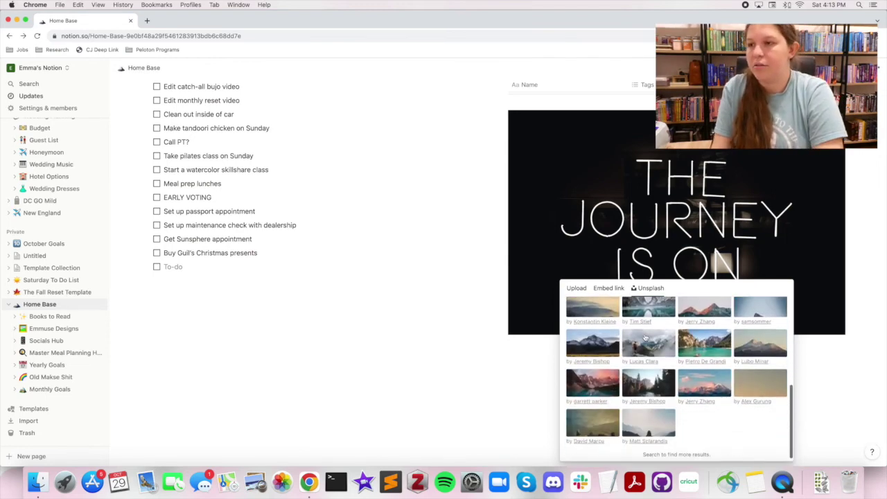
text(purp)
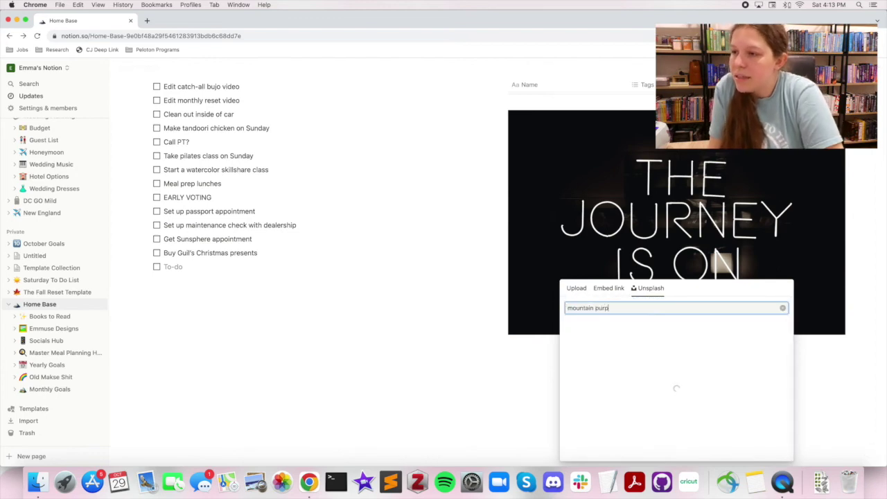
text(le)
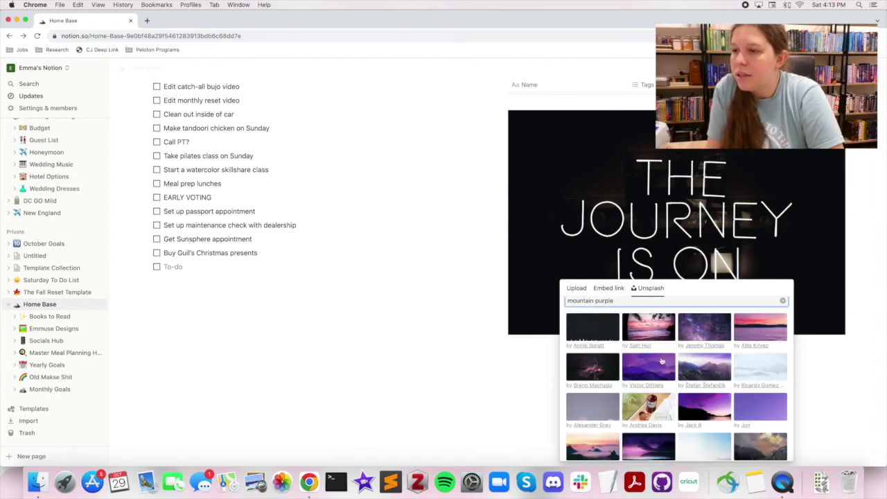
scroll(700, 369, down, 1)
click(699, 368)
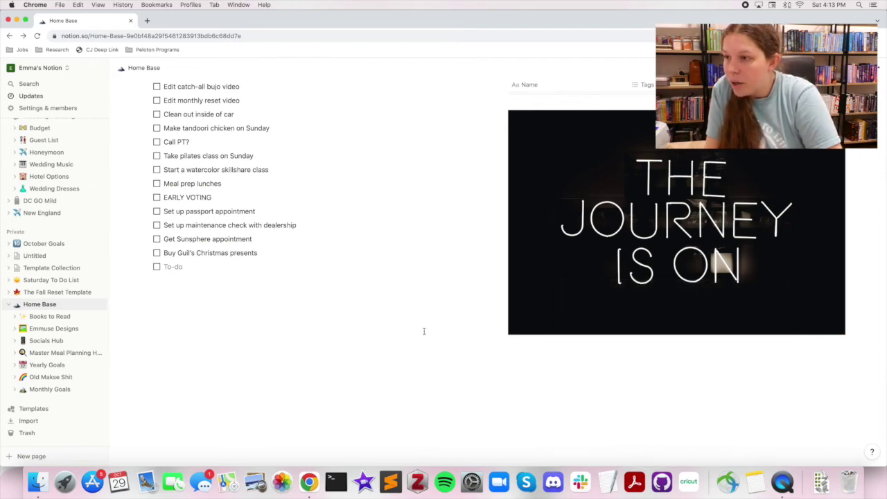
Step: Scroll through Home Base to check the new mountain photo beside the goals and to-dos
scroll(436, 334, up, 5)
scroll(436, 335, down, 7)
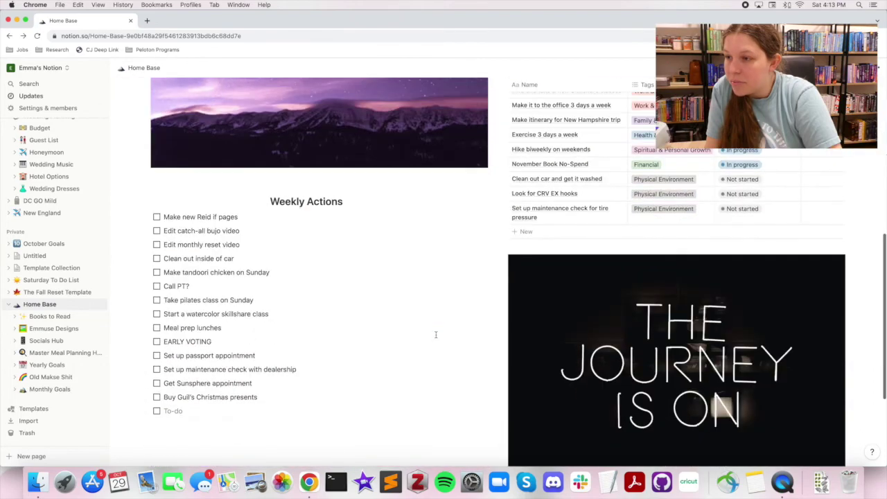
scroll(404, 324, up, 5)
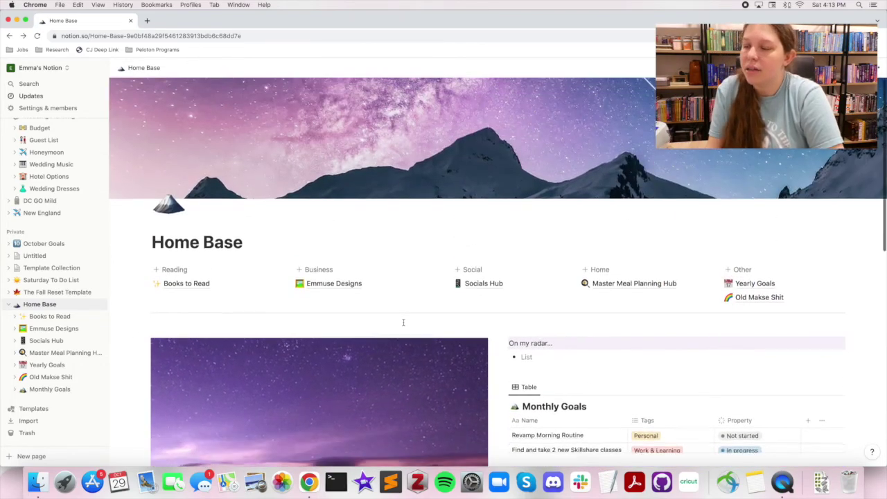
scroll(403, 323, down, 6)
scroll(404, 322, down, 2)
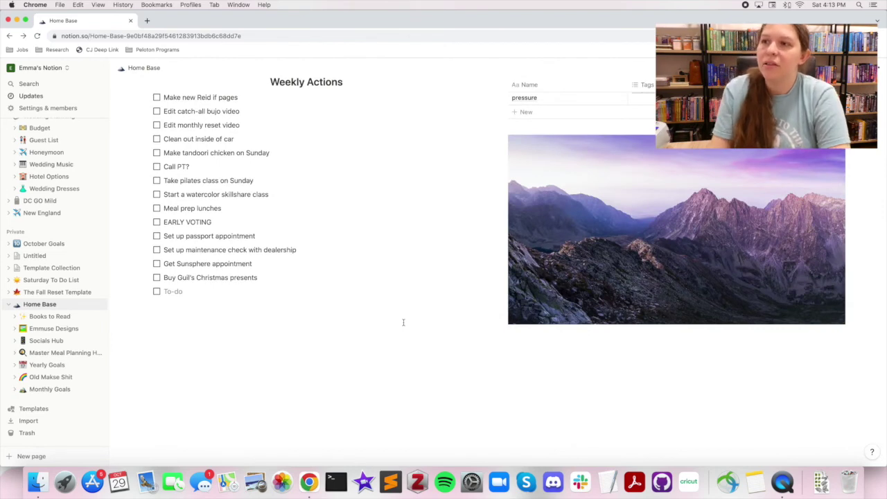
scroll(403, 322, up, 4)
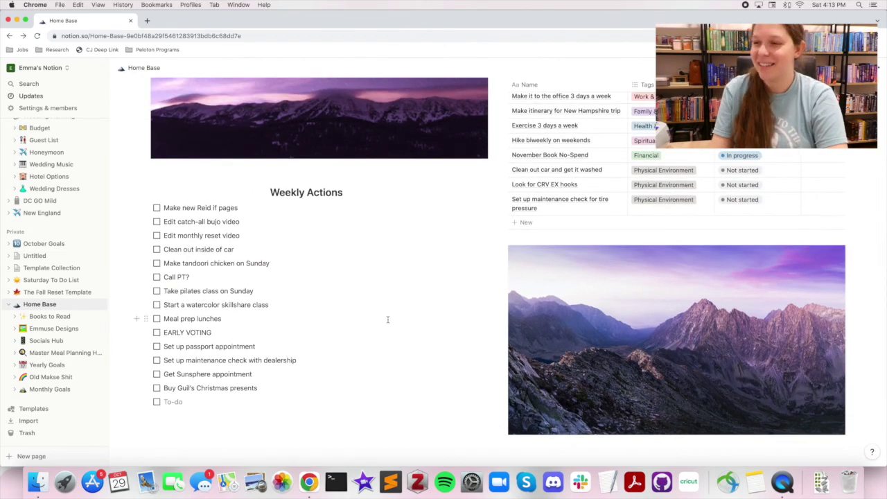
scroll(387, 319, up, 5)
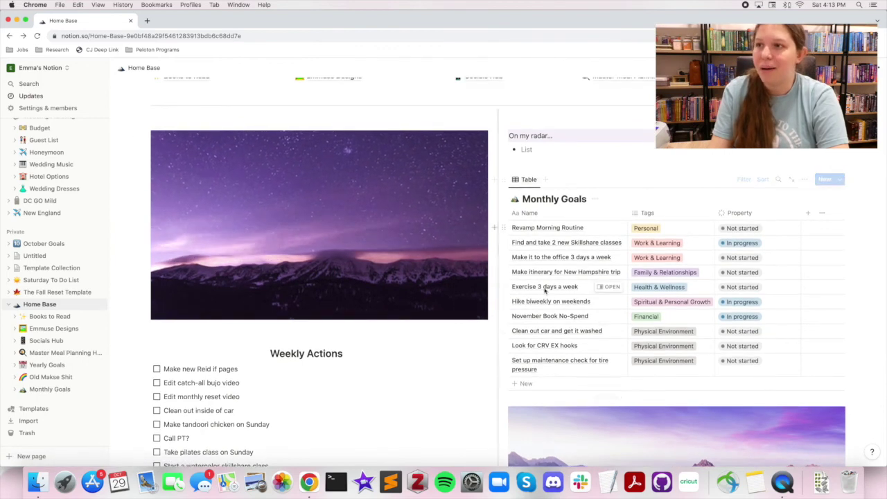
Step: Fill On my radar with Retropolitan Craft Fair, Root & Branch store opening, Thanksgiving and D&D Oneshot
scroll(547, 277, up, 2)
click(558, 199)
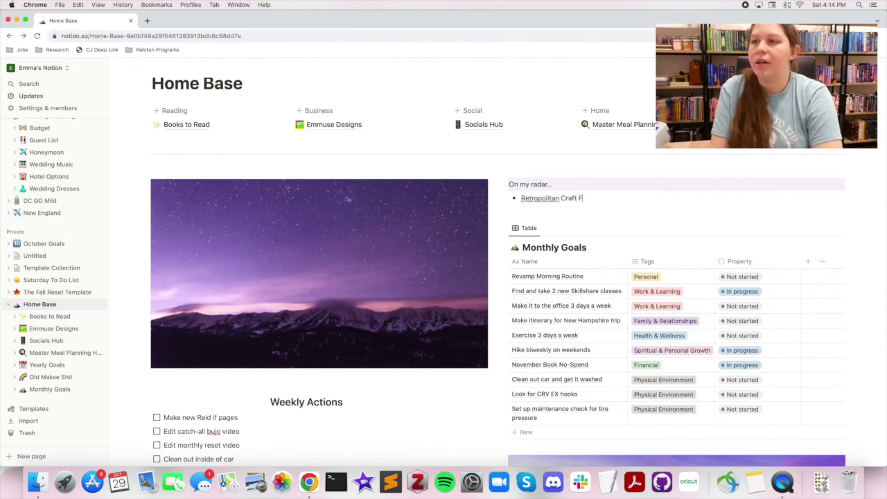
key(Return)
text(Root & Branch store opening)
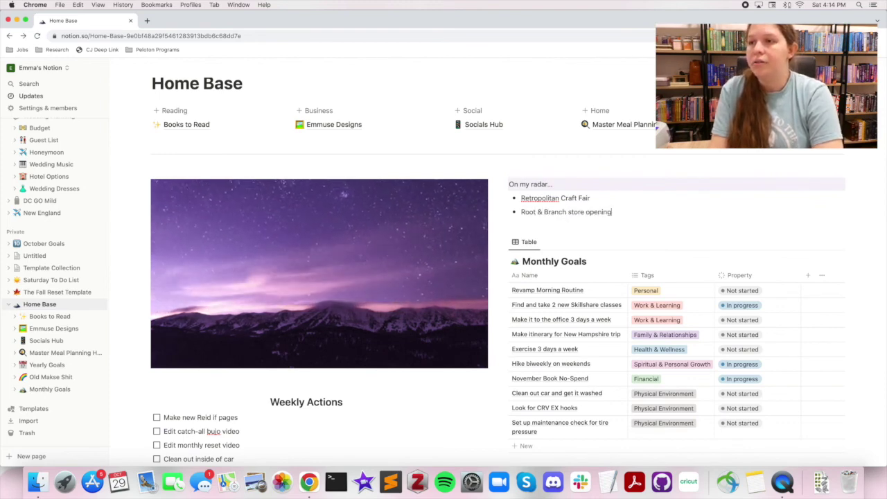
key(Return)
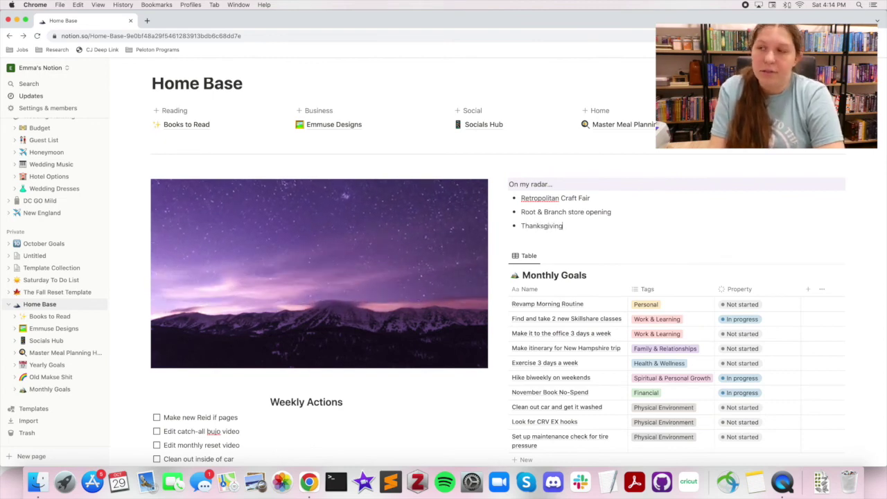
key(Return)
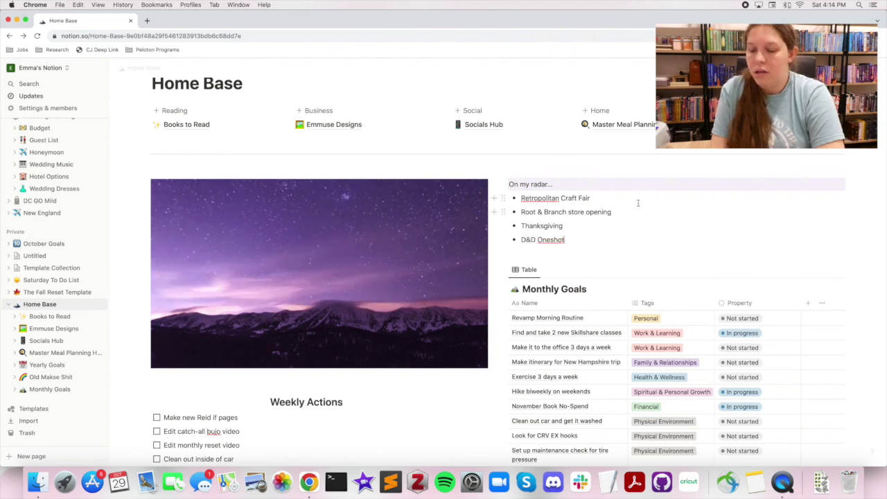
scroll(592, 195, down, 5)
scroll(593, 194, down, 2)
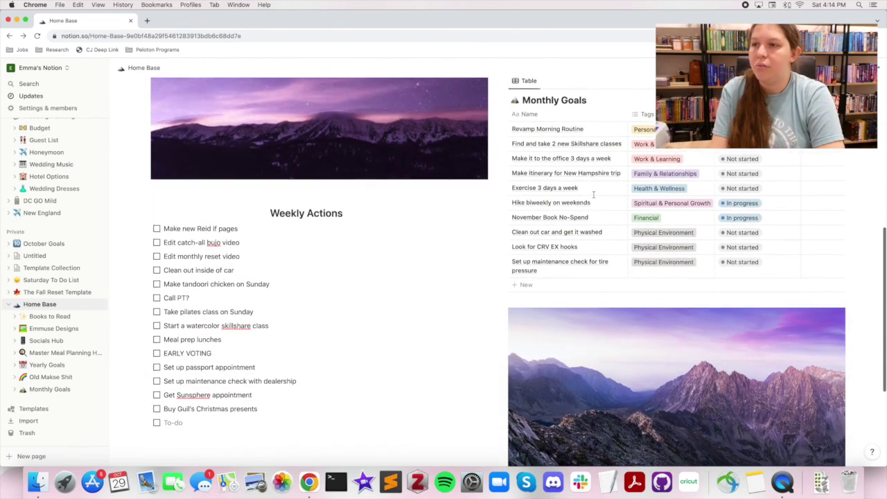
scroll(397, 394, down, 6)
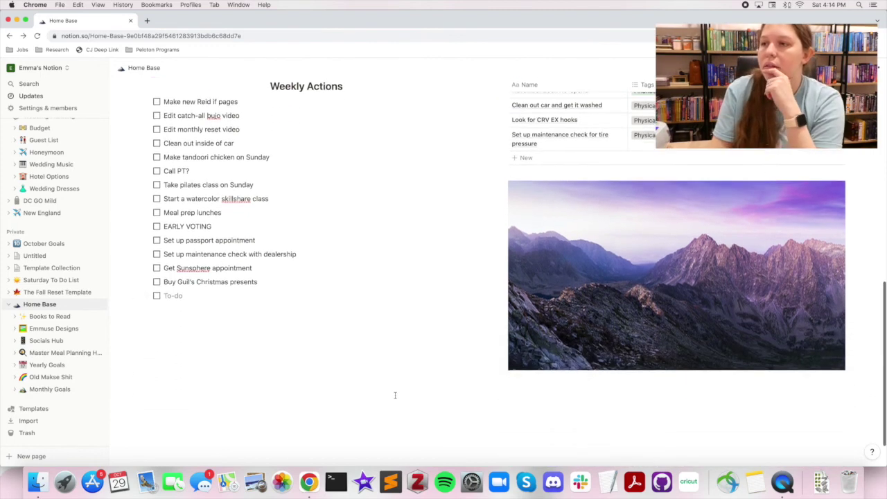
scroll(391, 394, up, 12)
scroll(388, 393, up, 5)
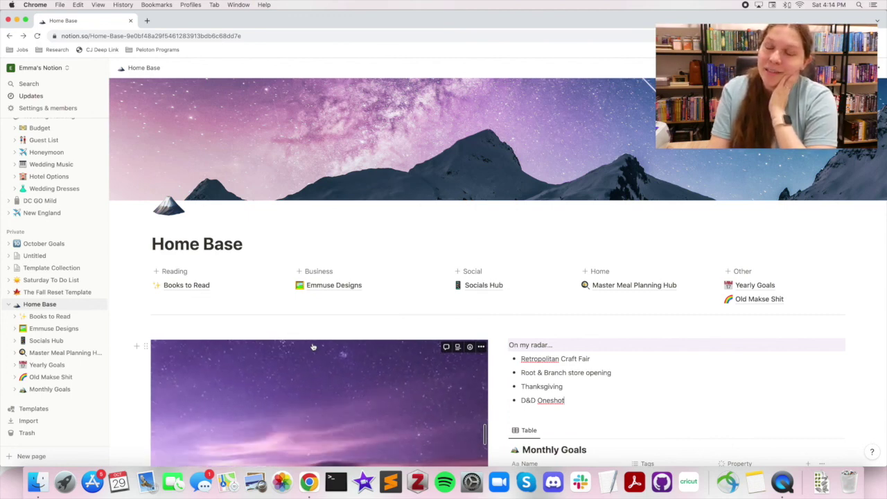
scroll(312, 346, down, 6)
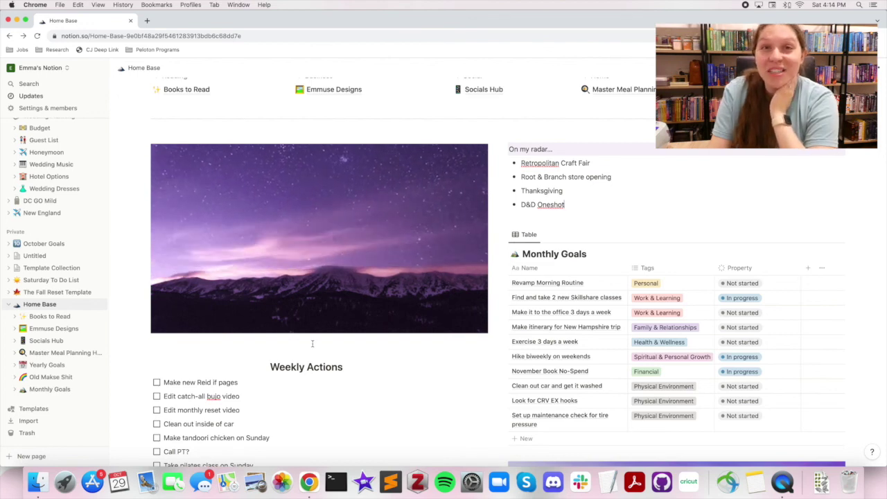
scroll(313, 344, up, 1)
scroll(313, 344, up, 5)
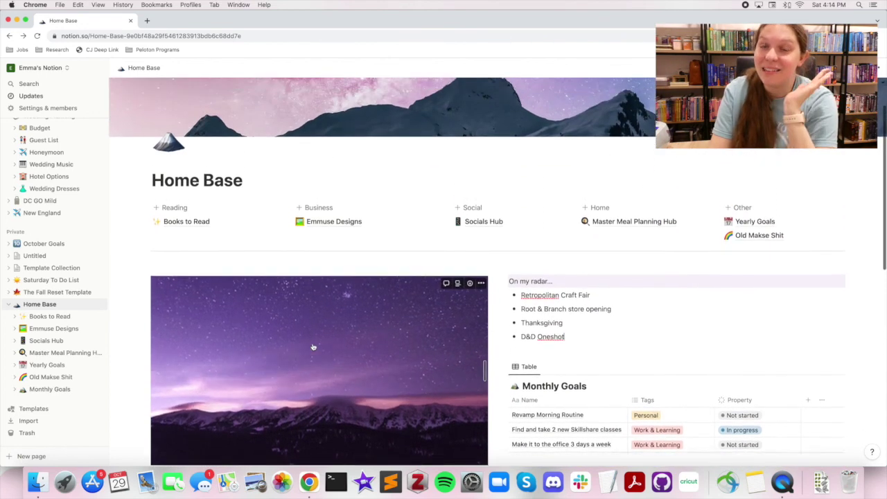